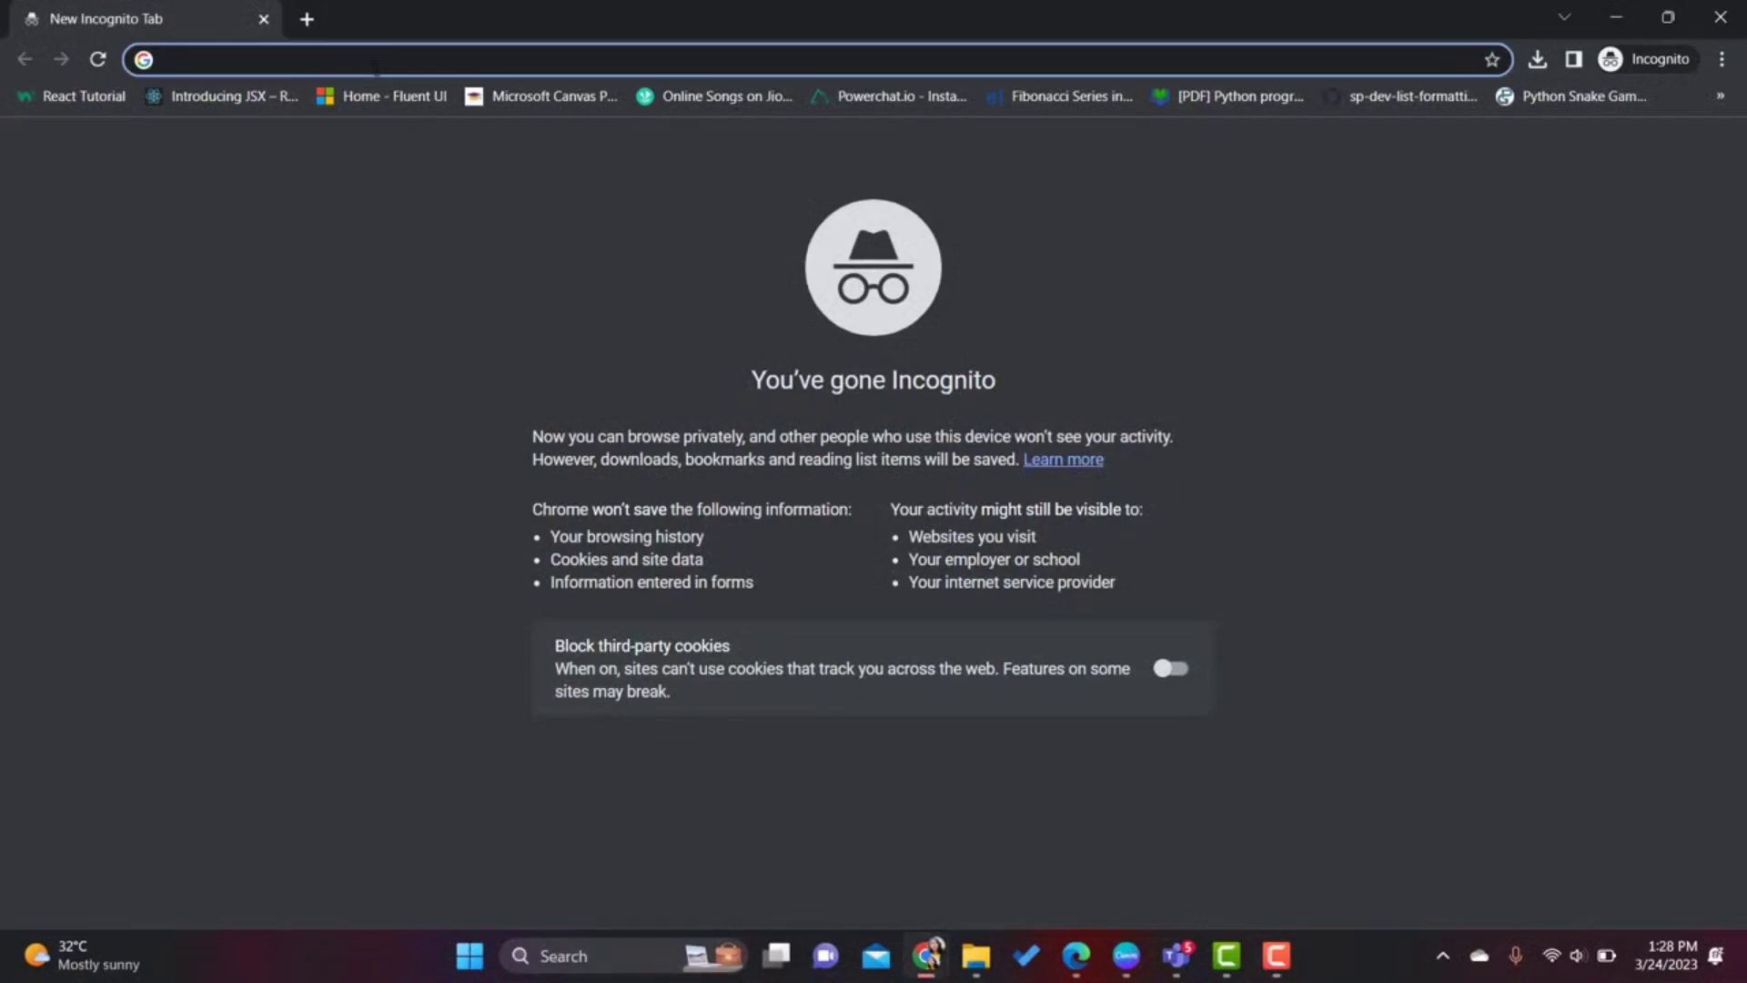
Sign in at office.com with the saved work account and choose to stay signed in
type("office.")
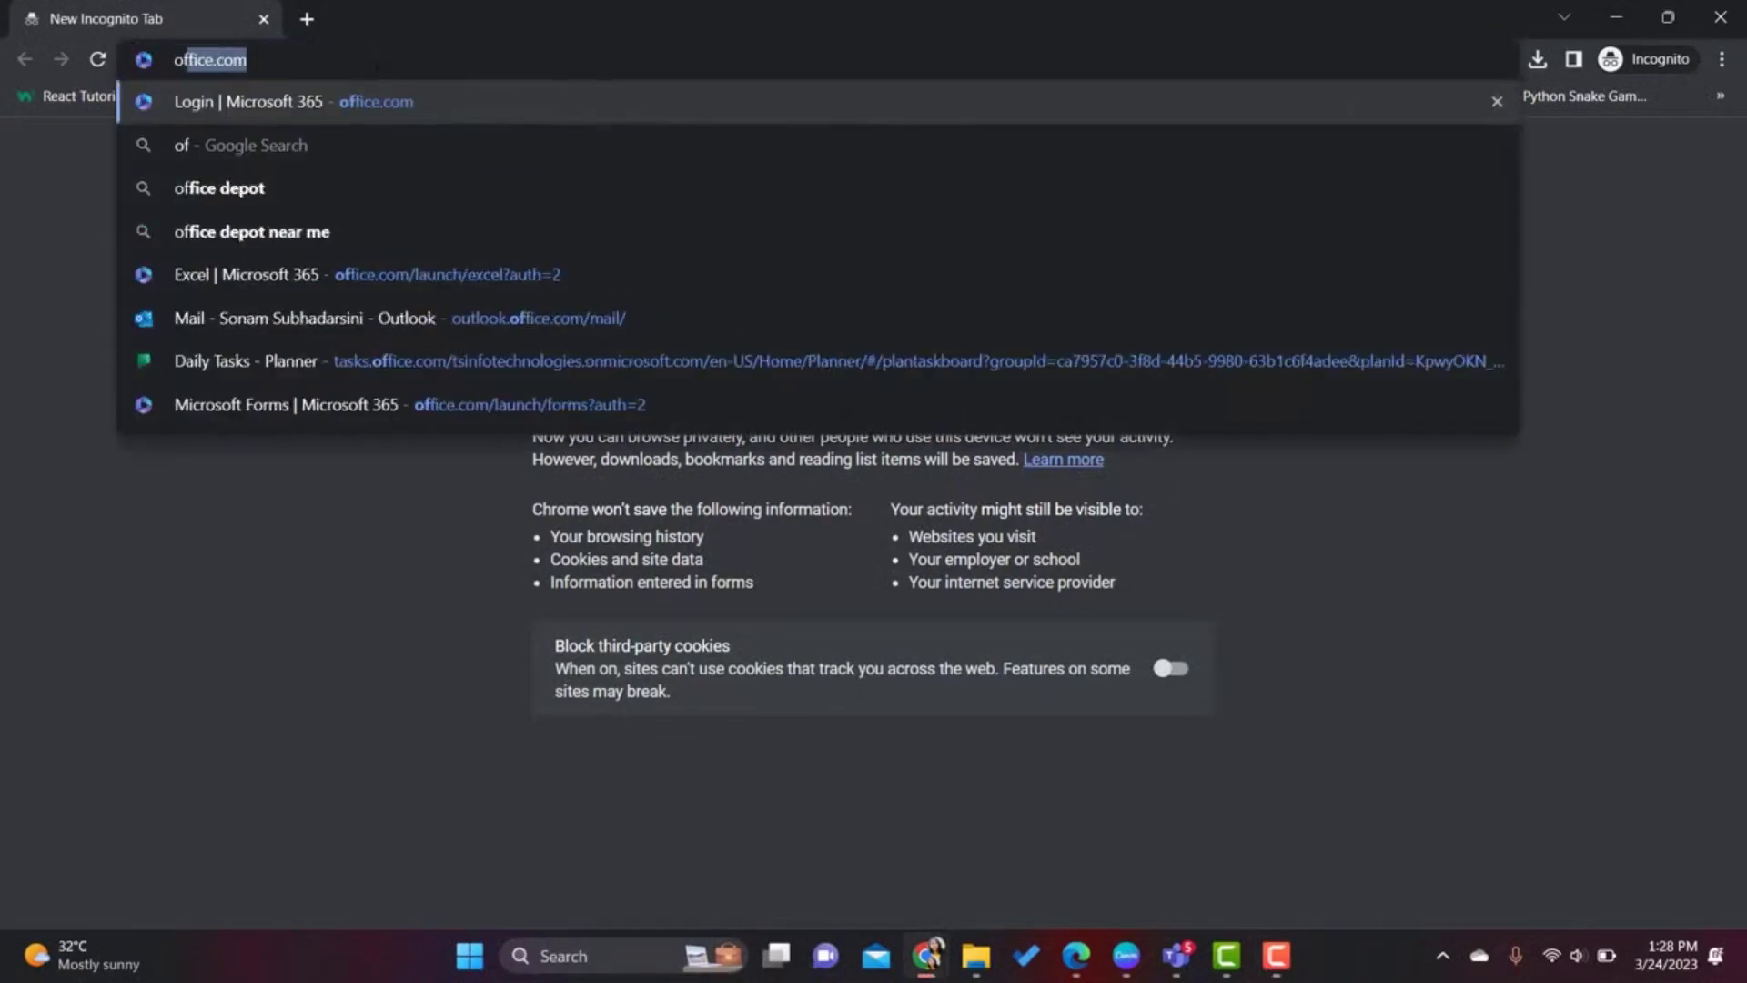
type("com")
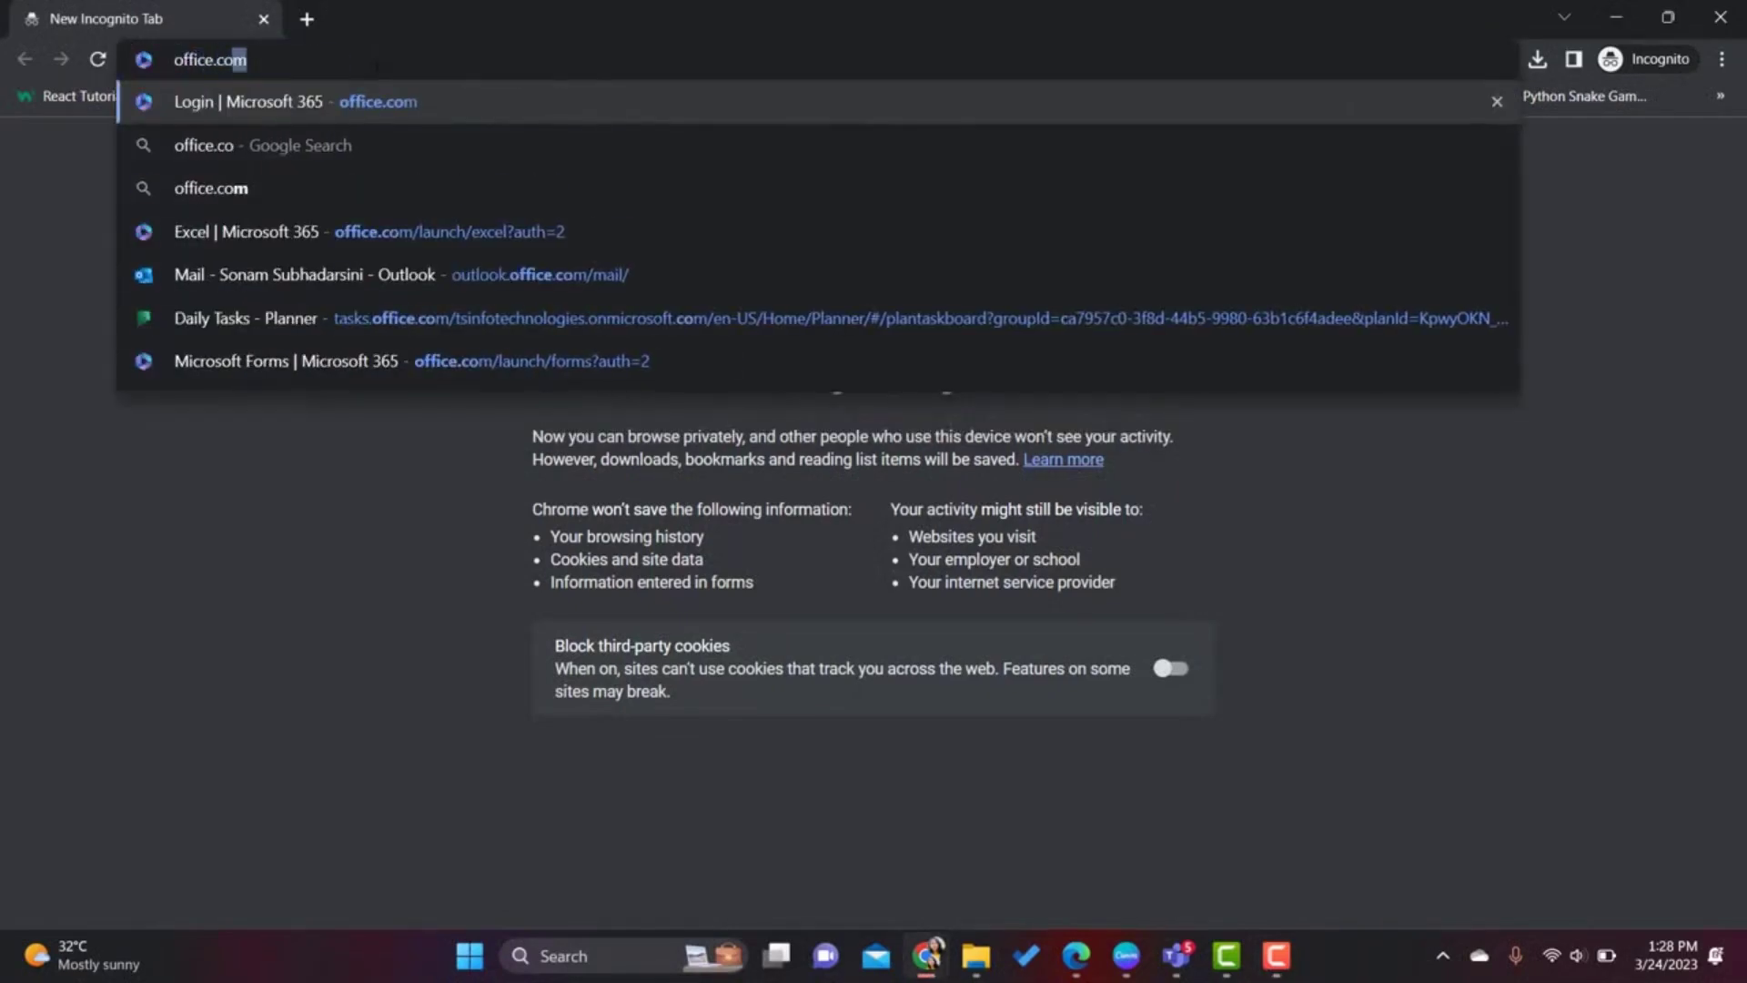
type("4")
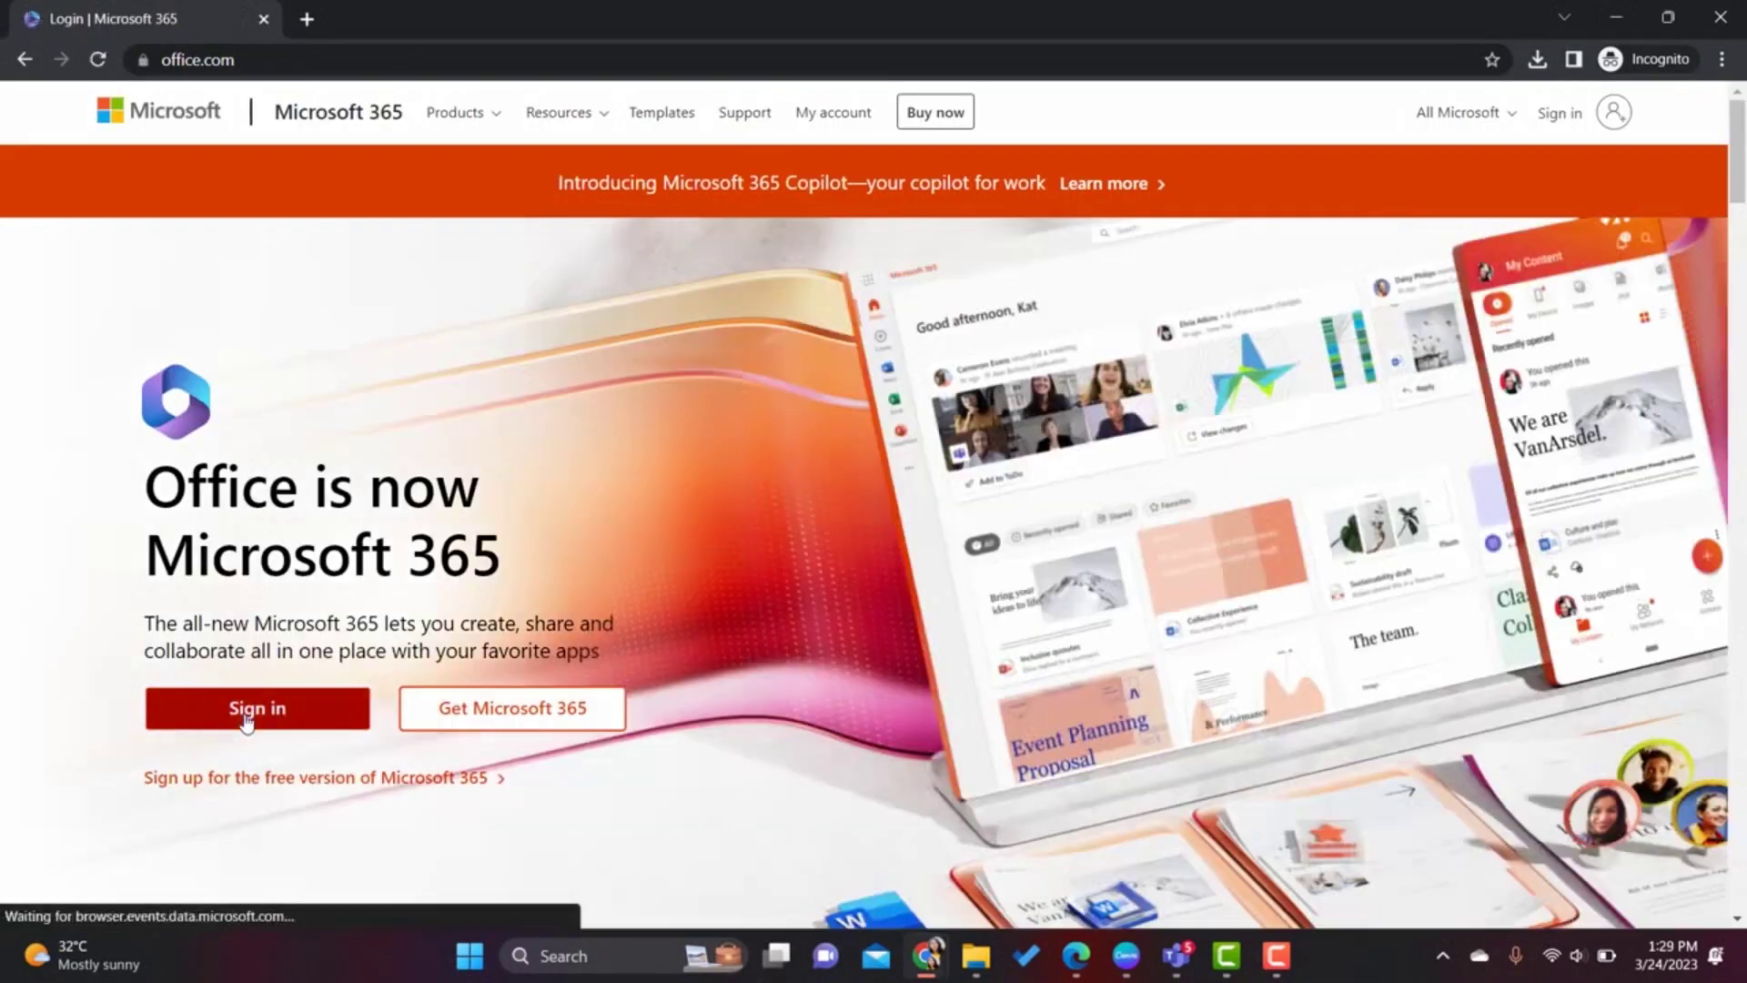
left_click(248, 714)
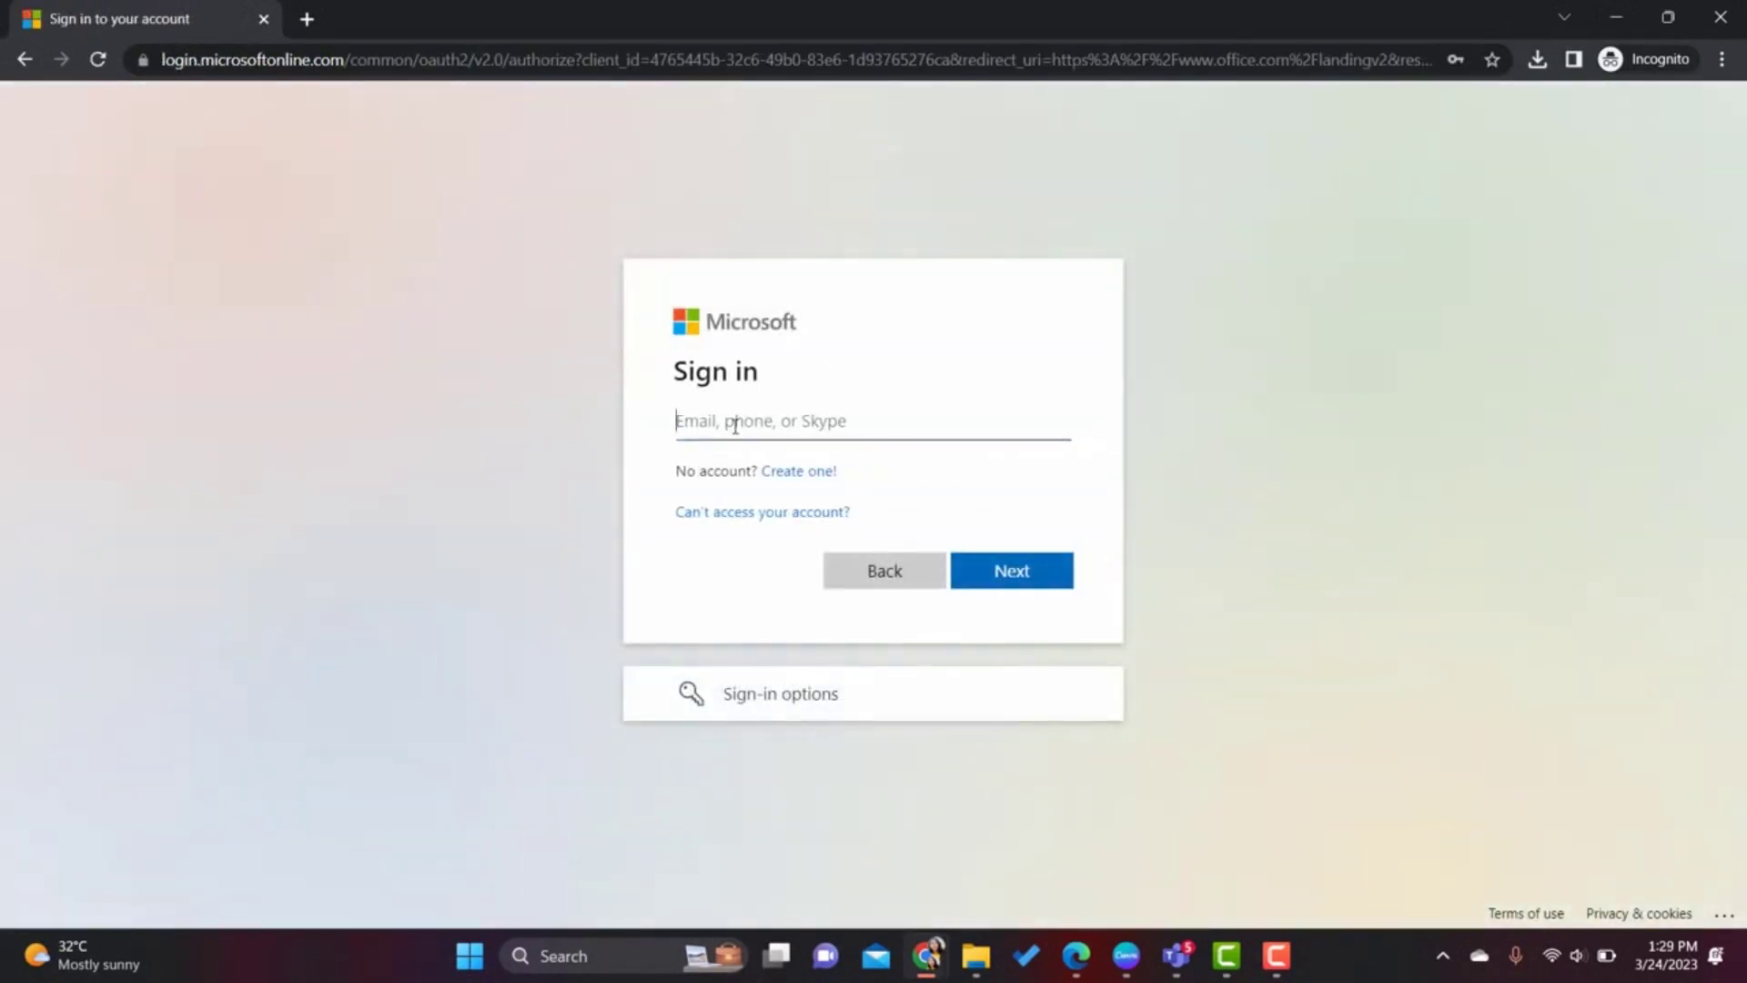
left_click(729, 421)
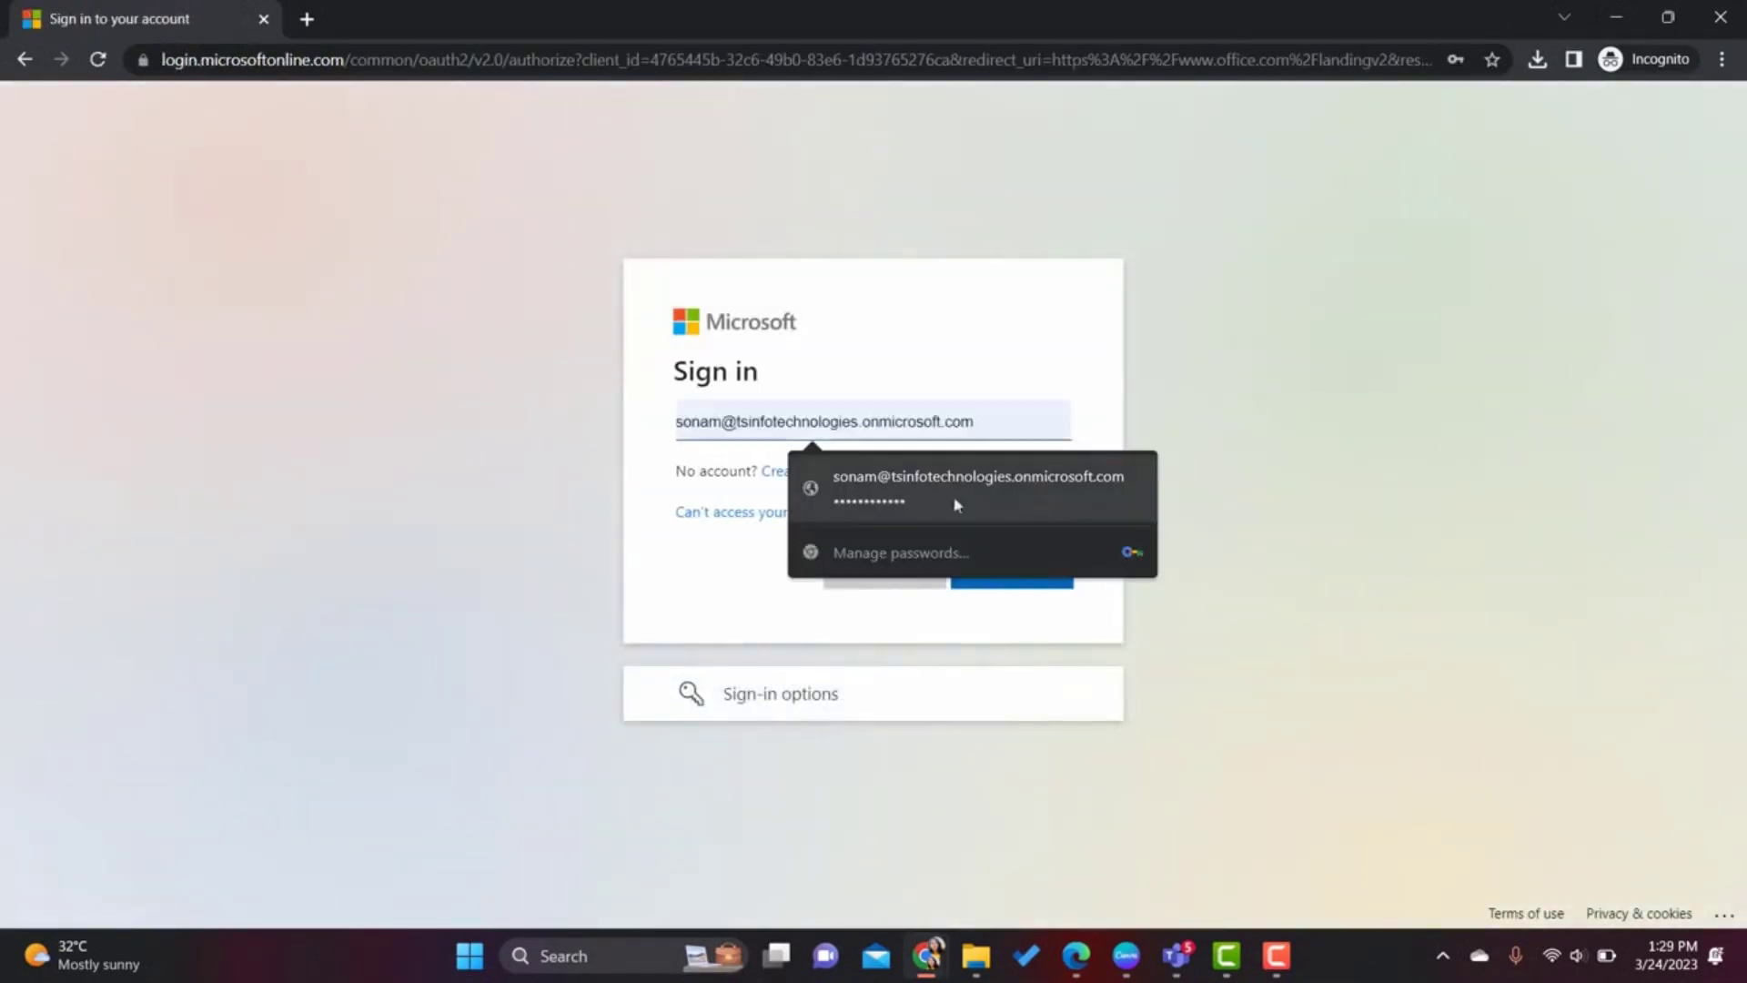
left_click(1007, 504)
left_click(1019, 573)
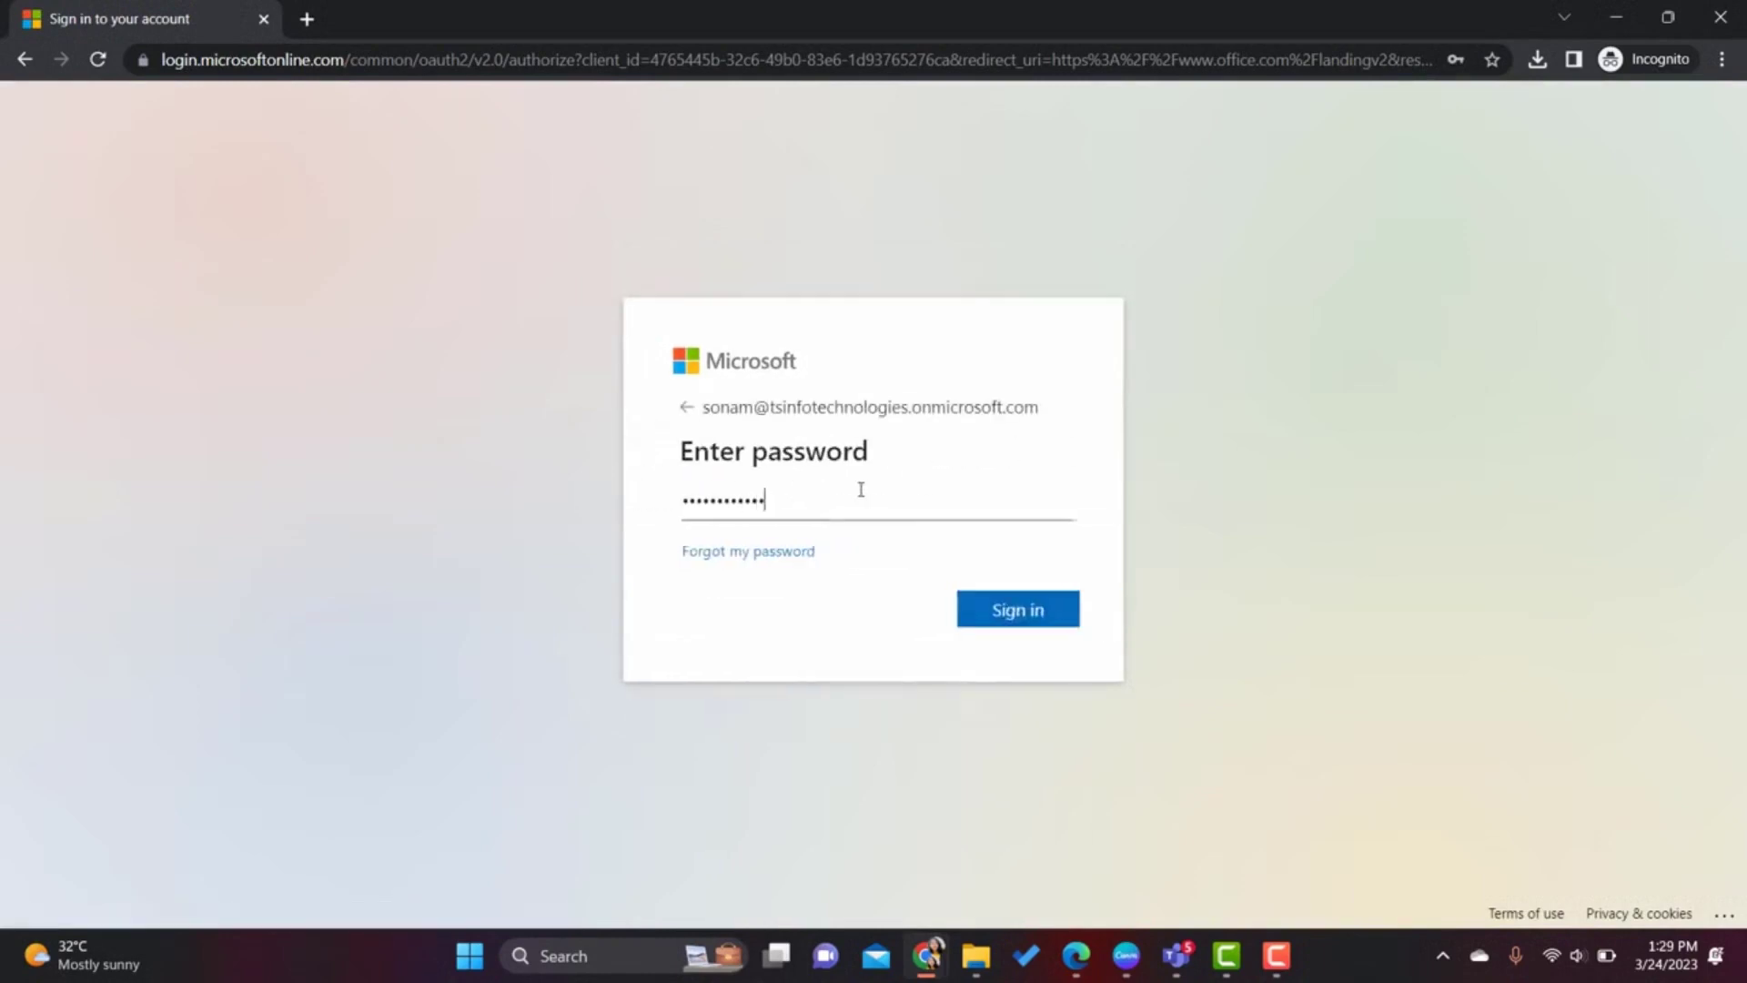
left_click(1046, 612)
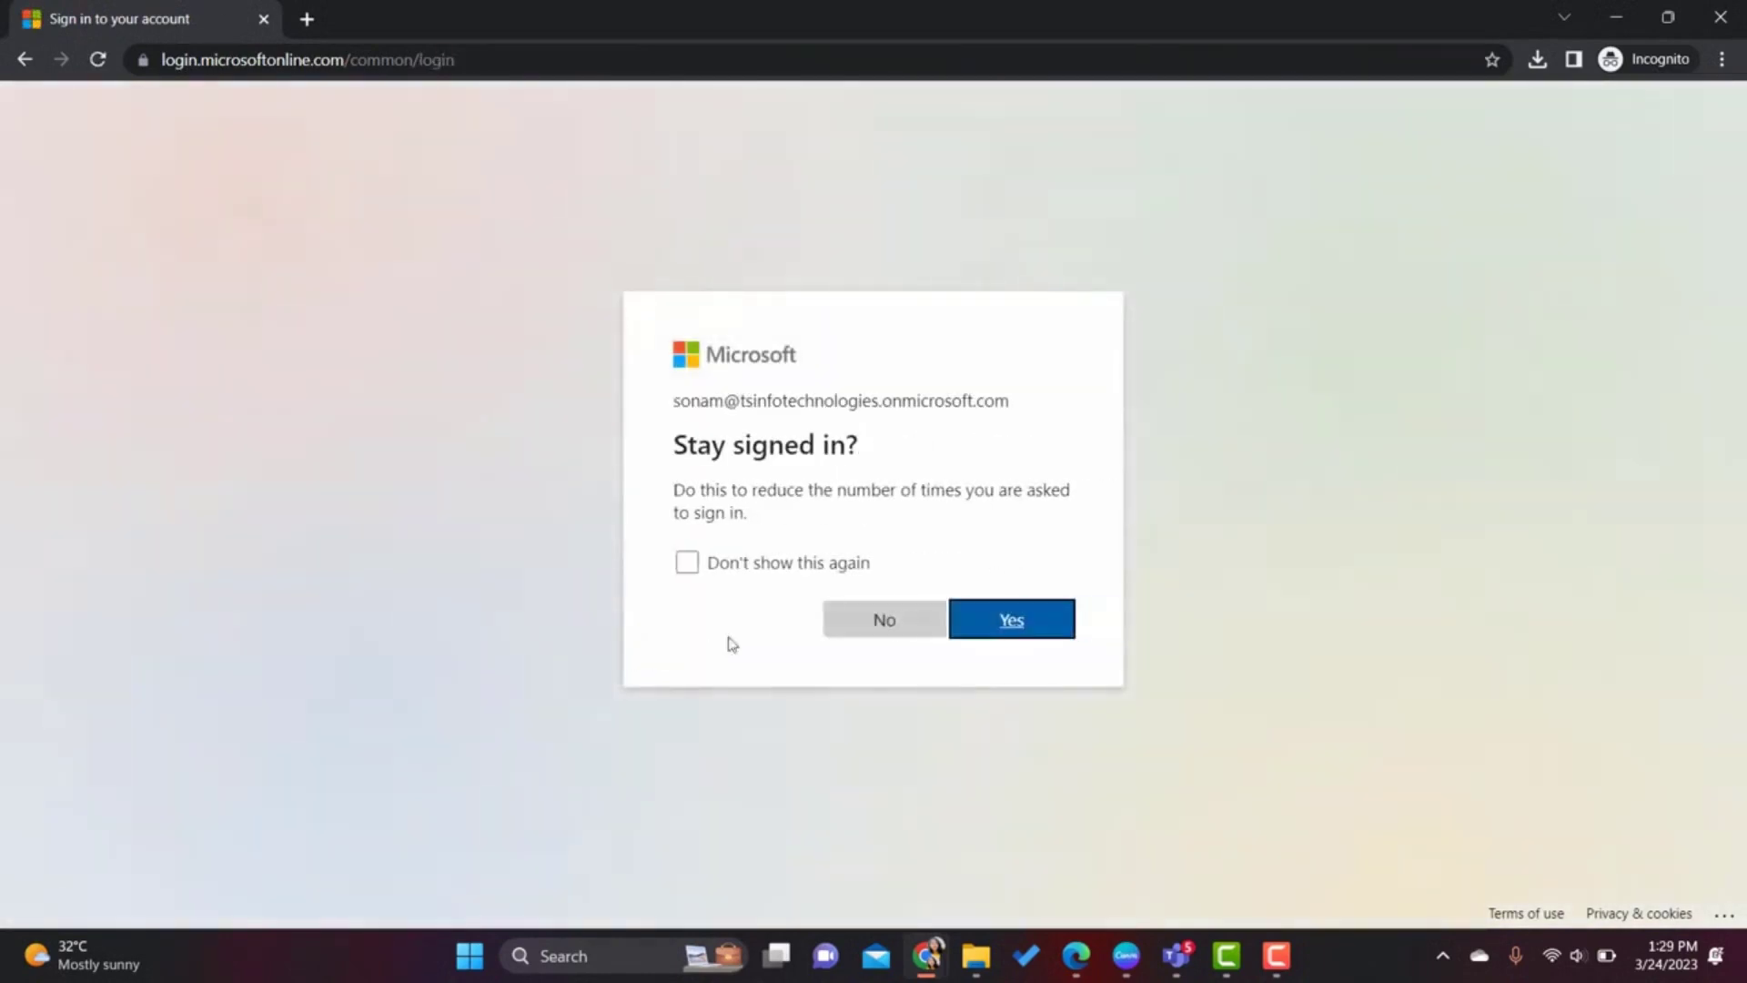
left_click(1011, 620)
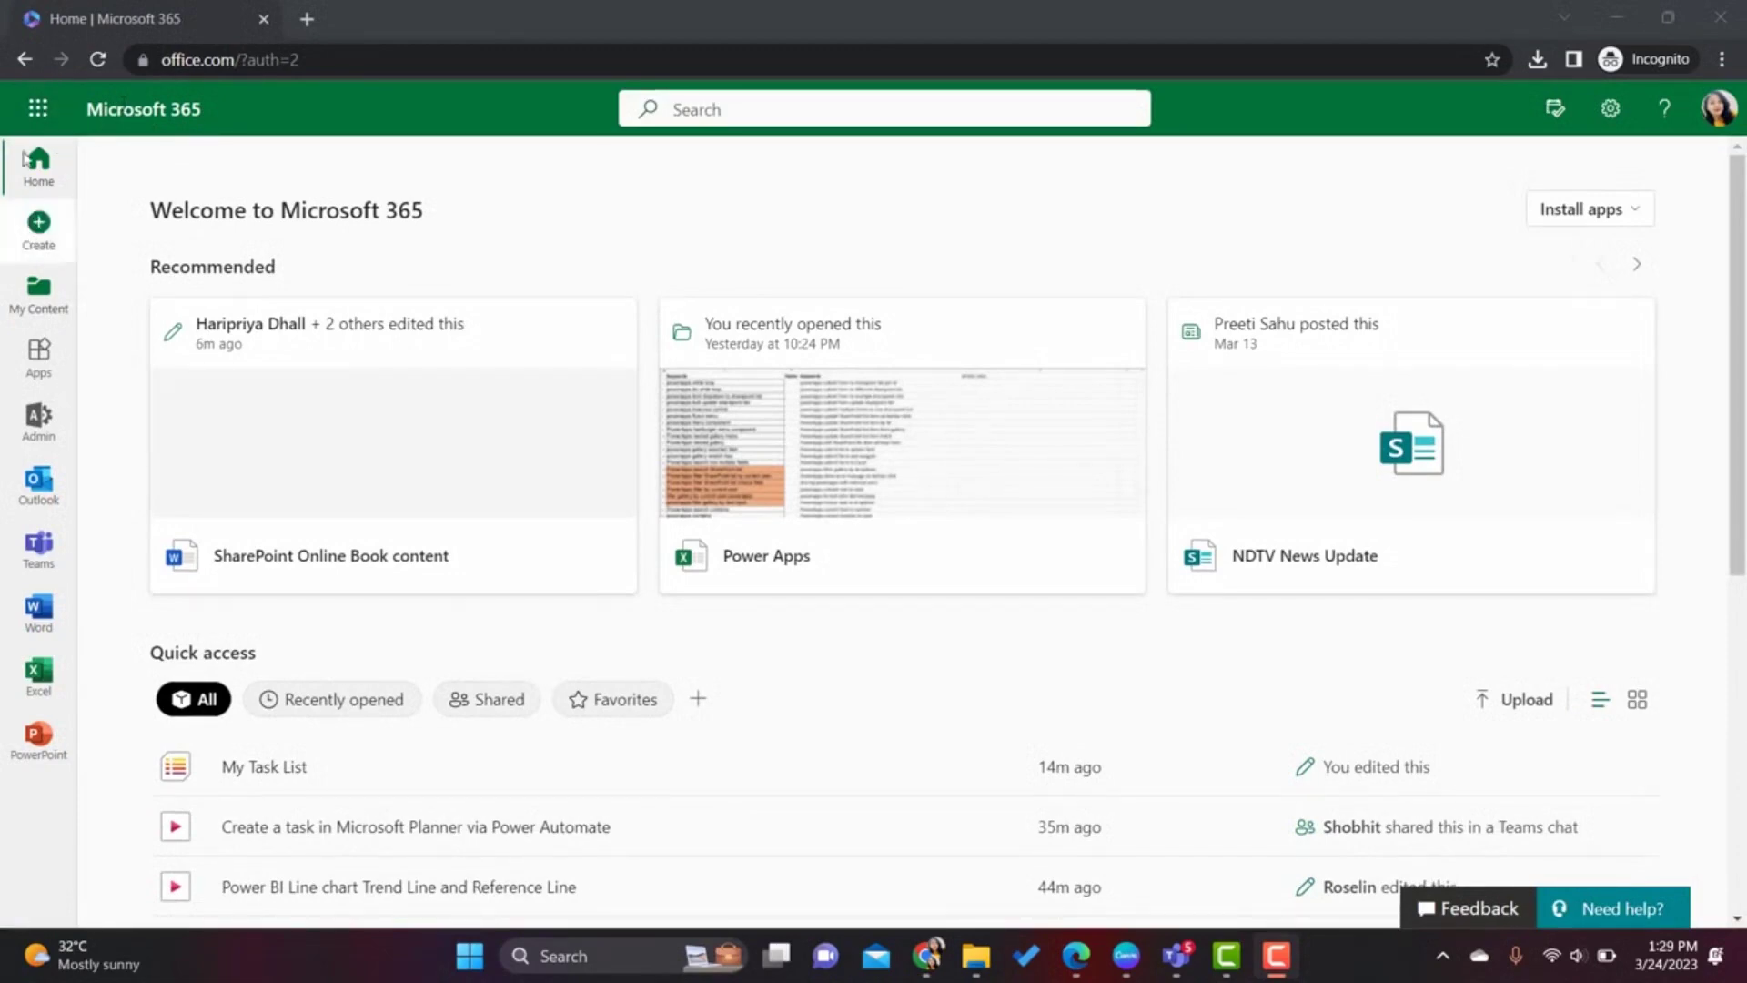
Open Power Automate in a new tab from the Microsoft 365 app launcher
left_click(37, 114)
left_click(34, 114)
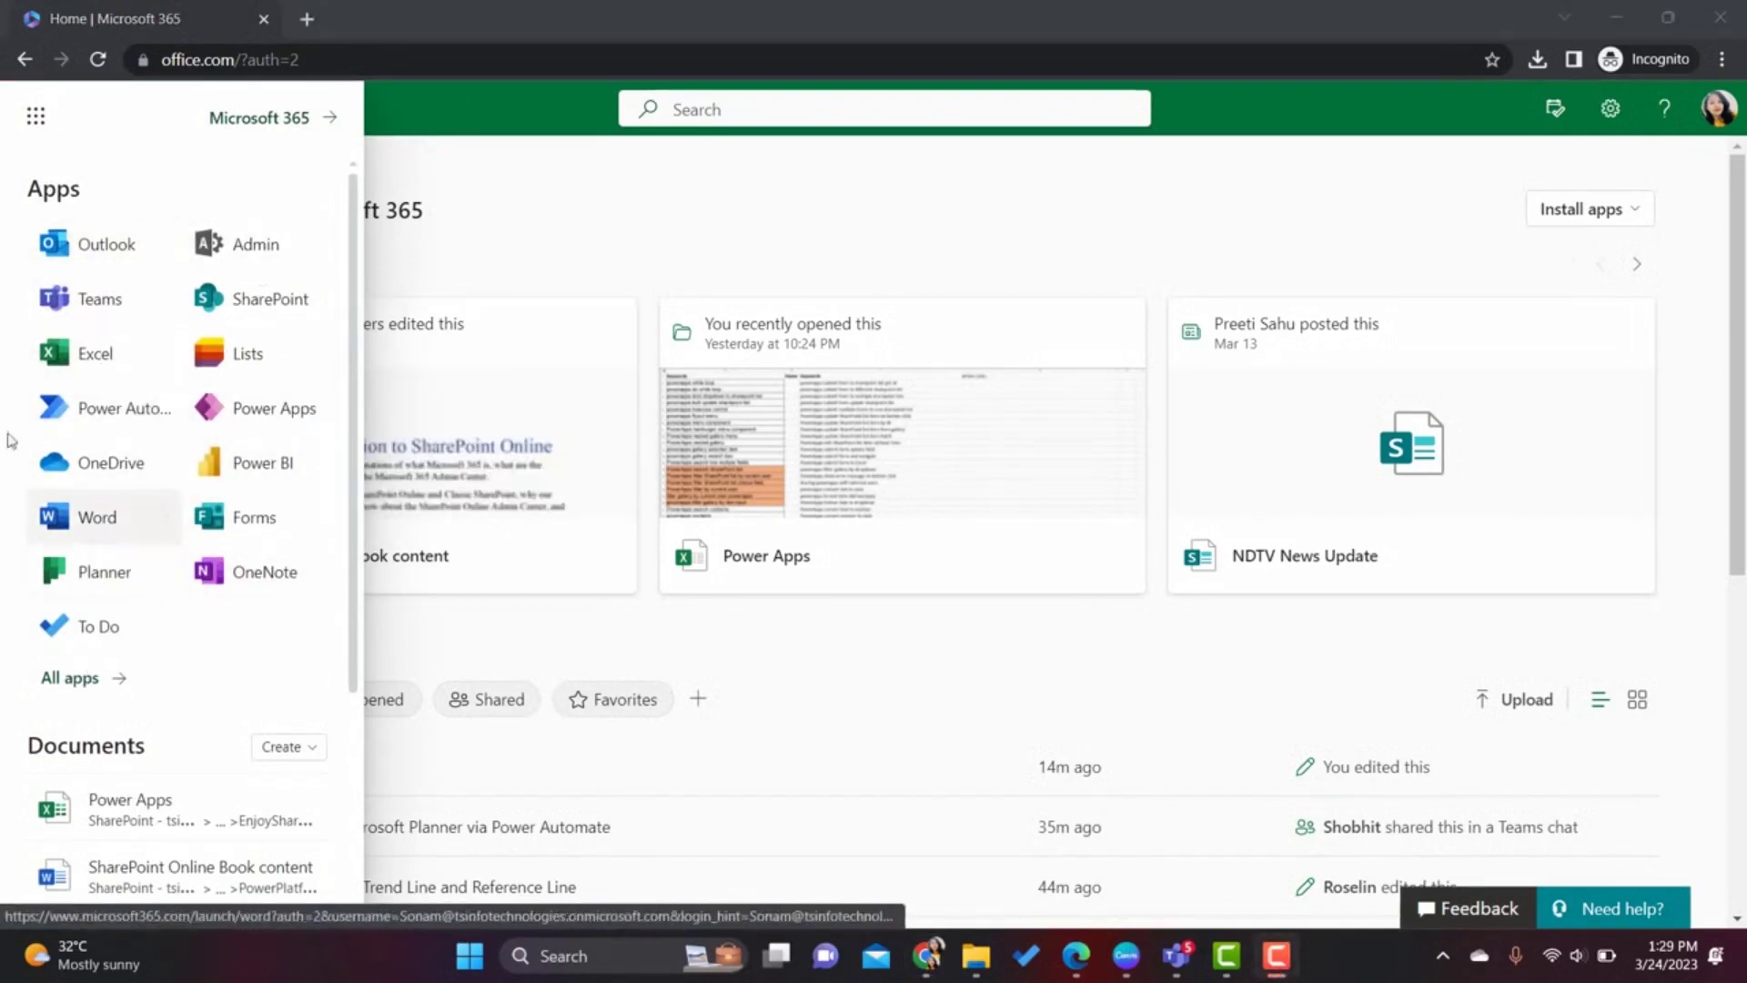
left_click(102, 680)
scroll(191, 482, "down", 5)
scroll(164, 446, "down", 3)
scroll(149, 448, "up", 7)
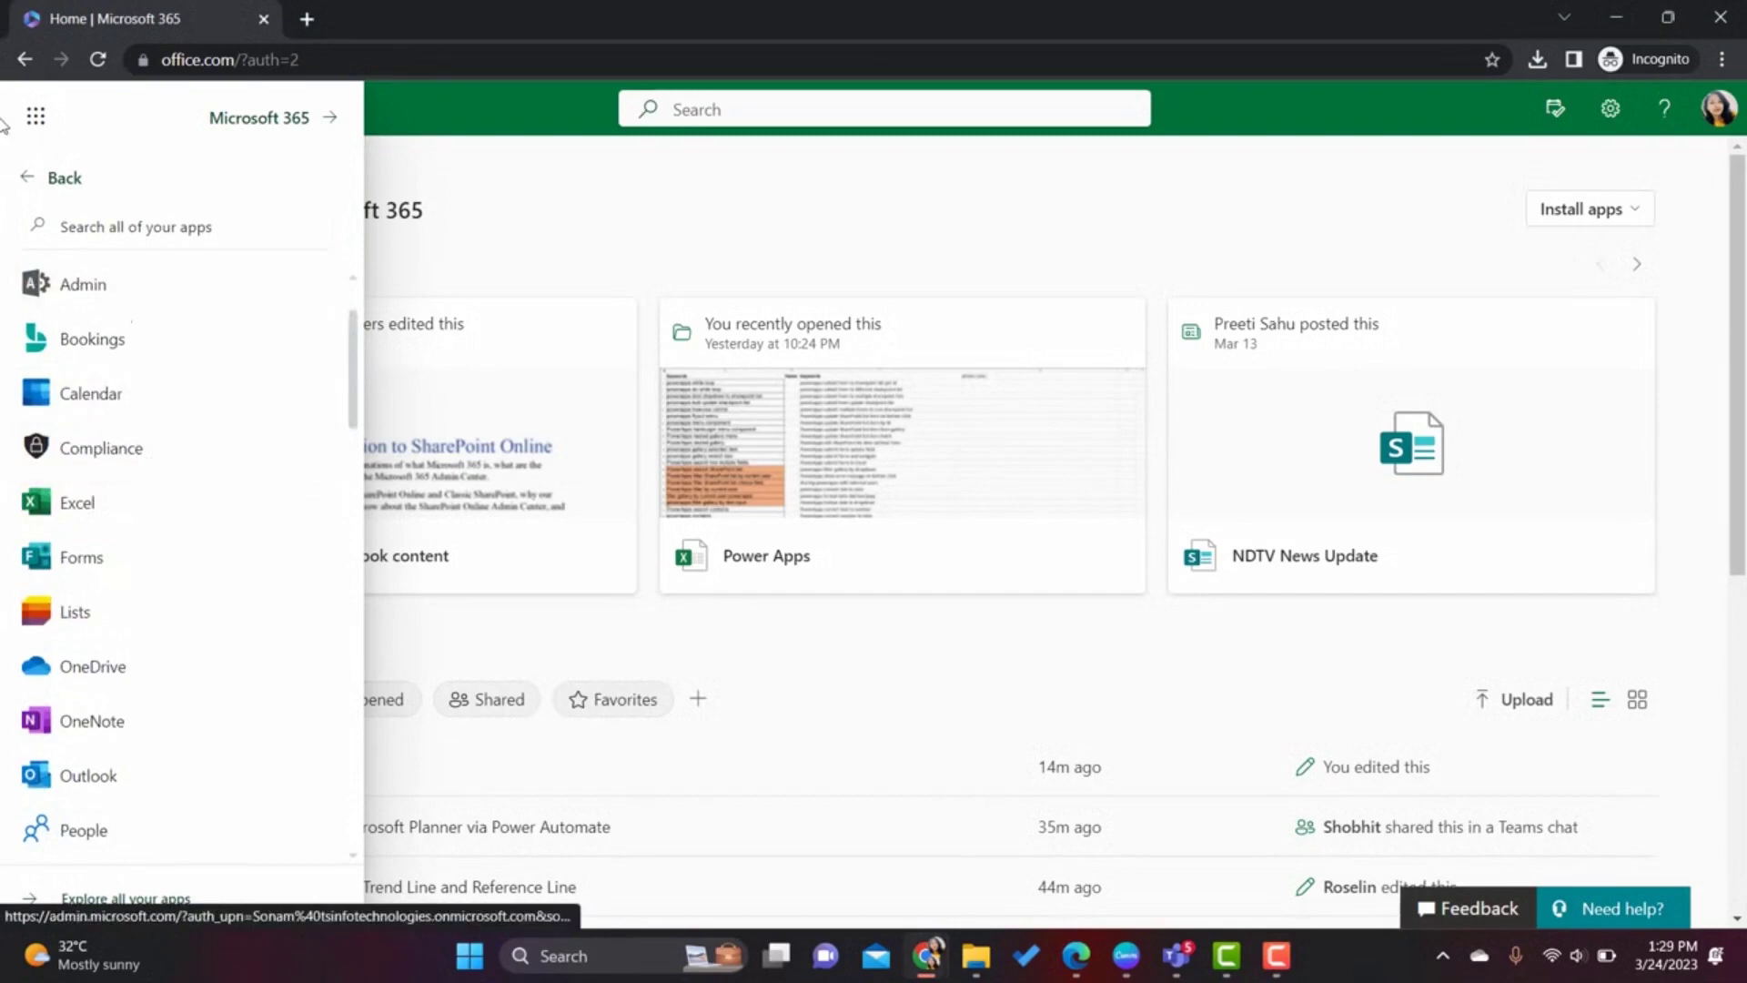
left_click(31, 178)
left_click(162, 406)
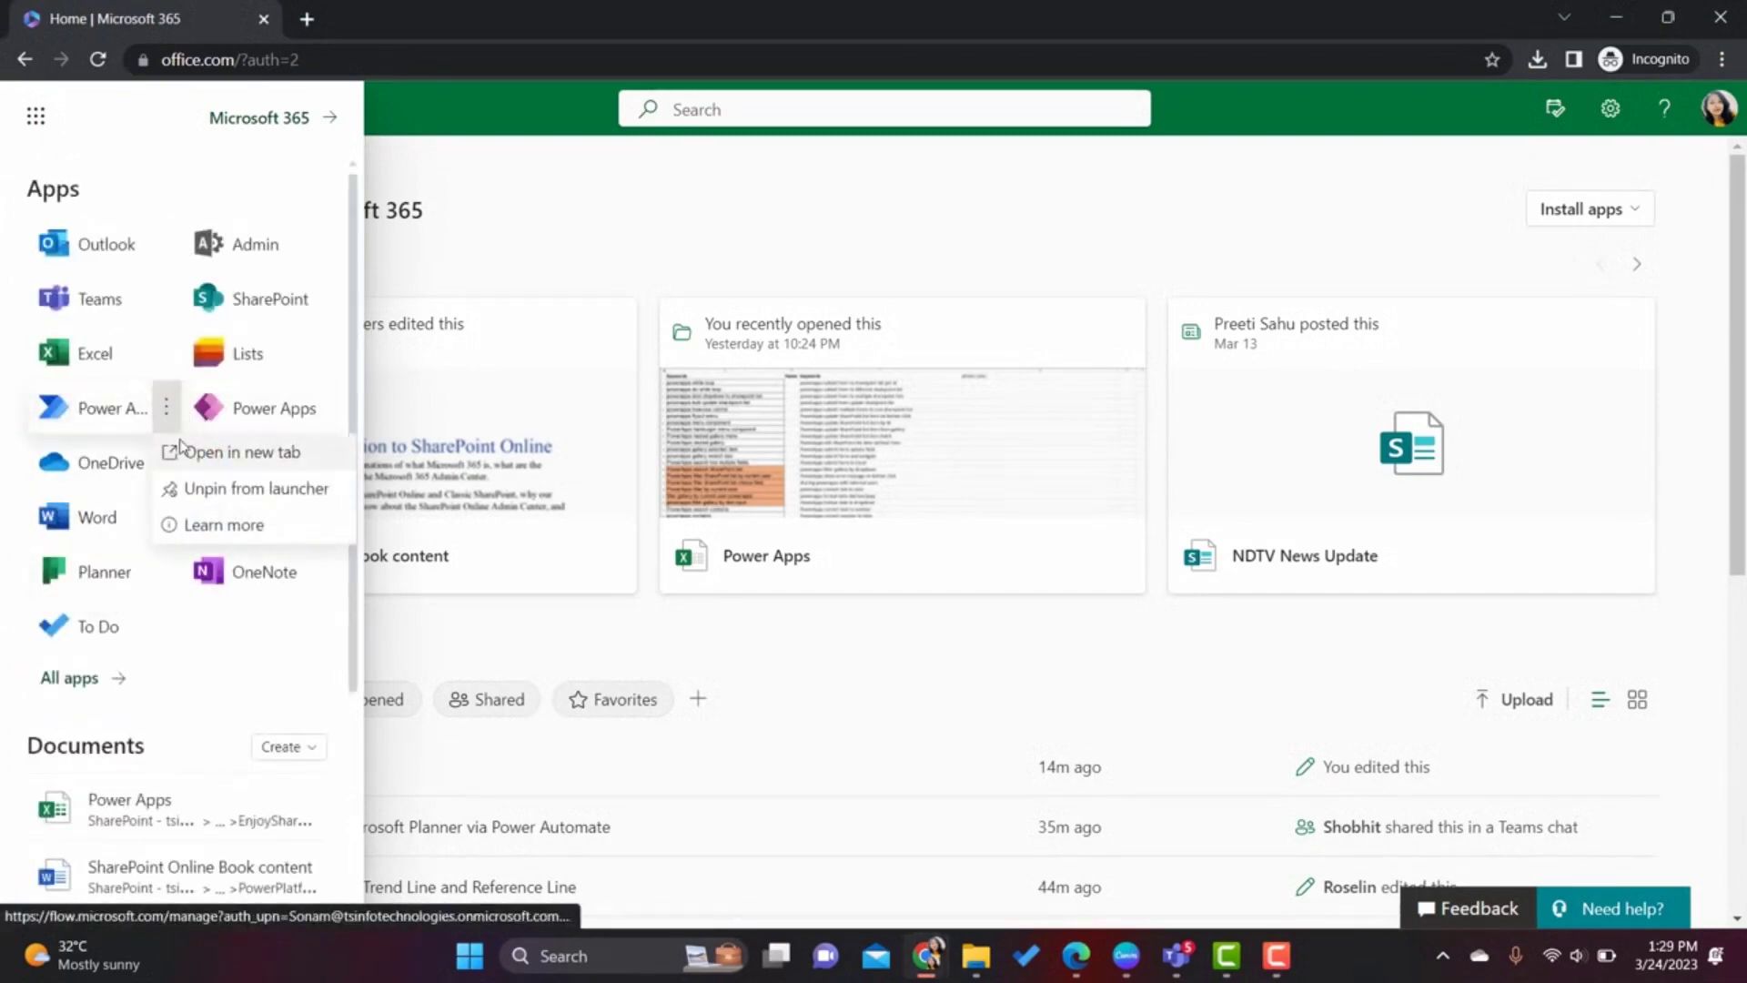
left_click(182, 450)
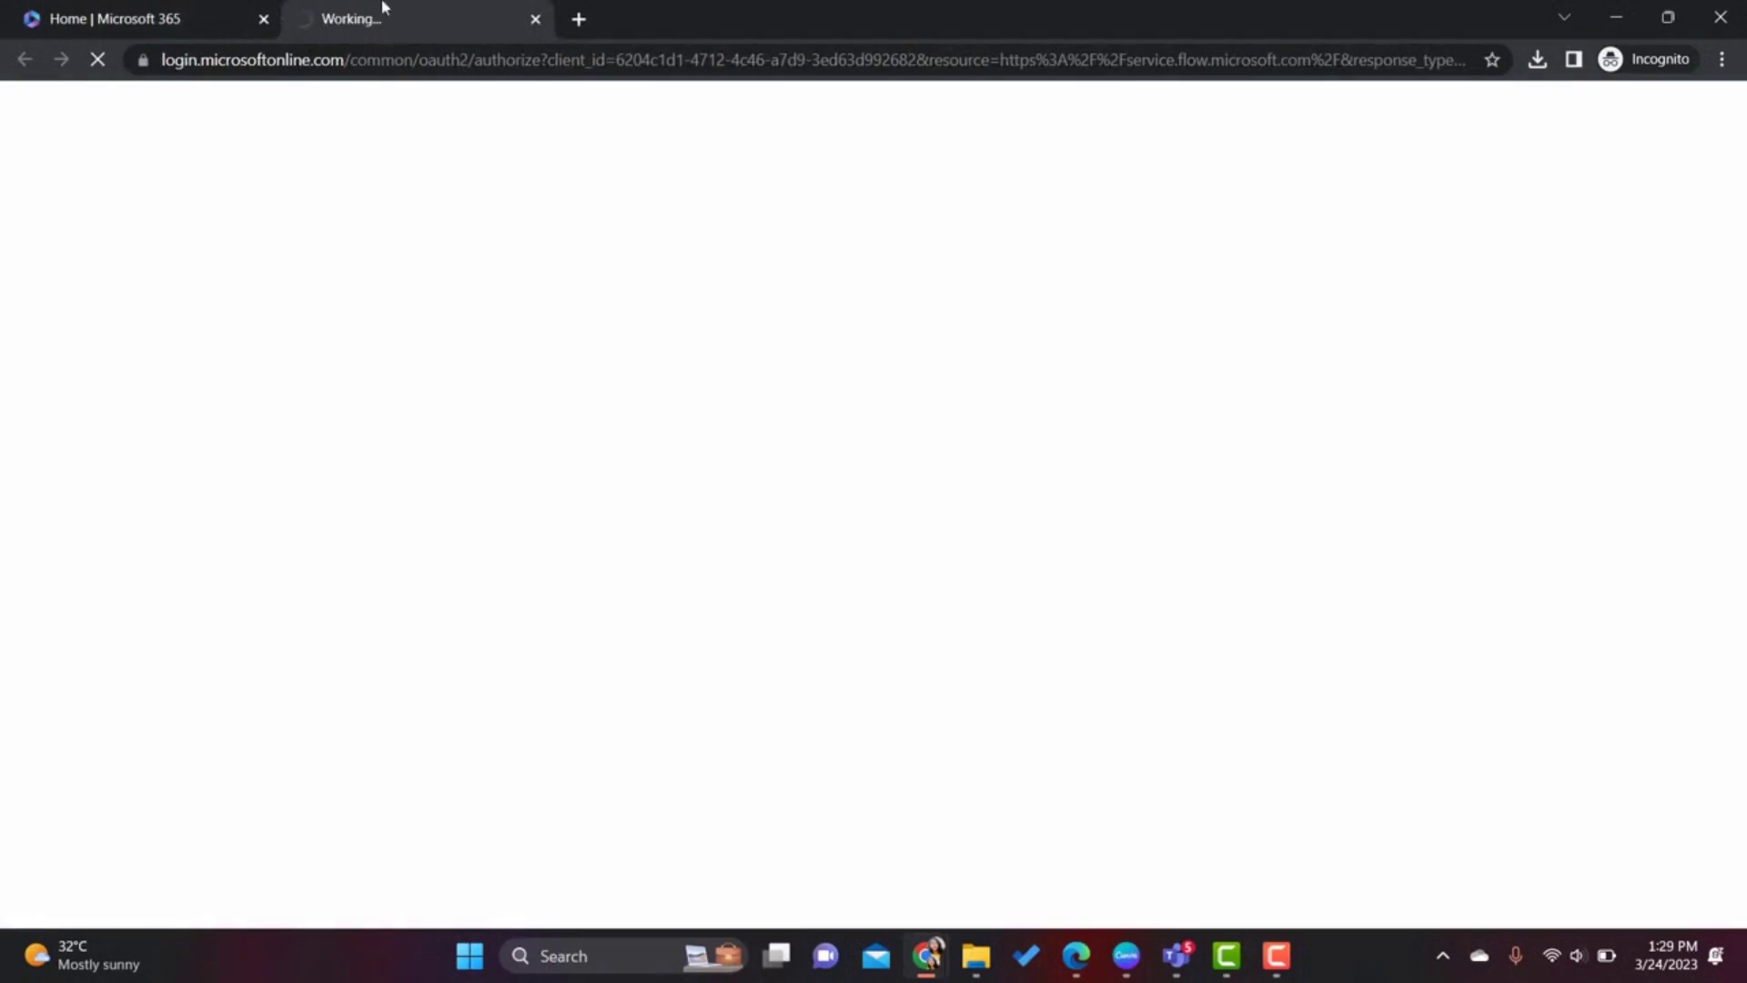
Open Planner in a new tab, then return to Power Automate and dismiss its prompt
left_click(157, 7)
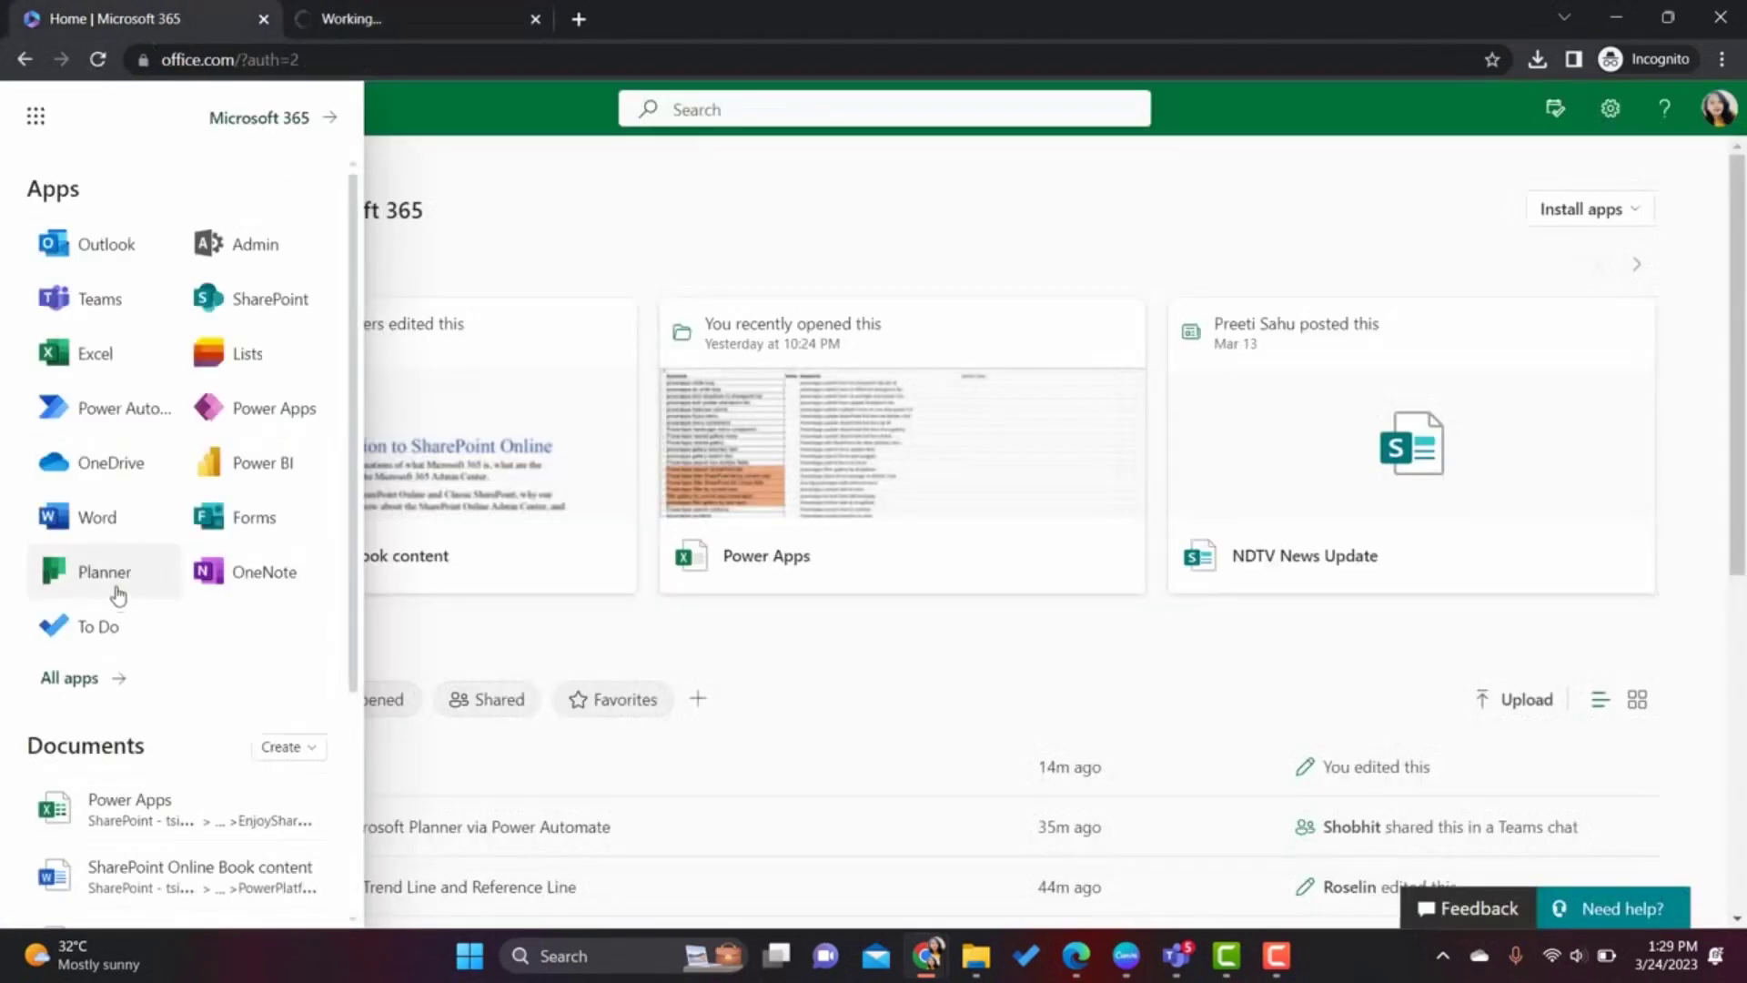
left_click(165, 572)
left_click(191, 616)
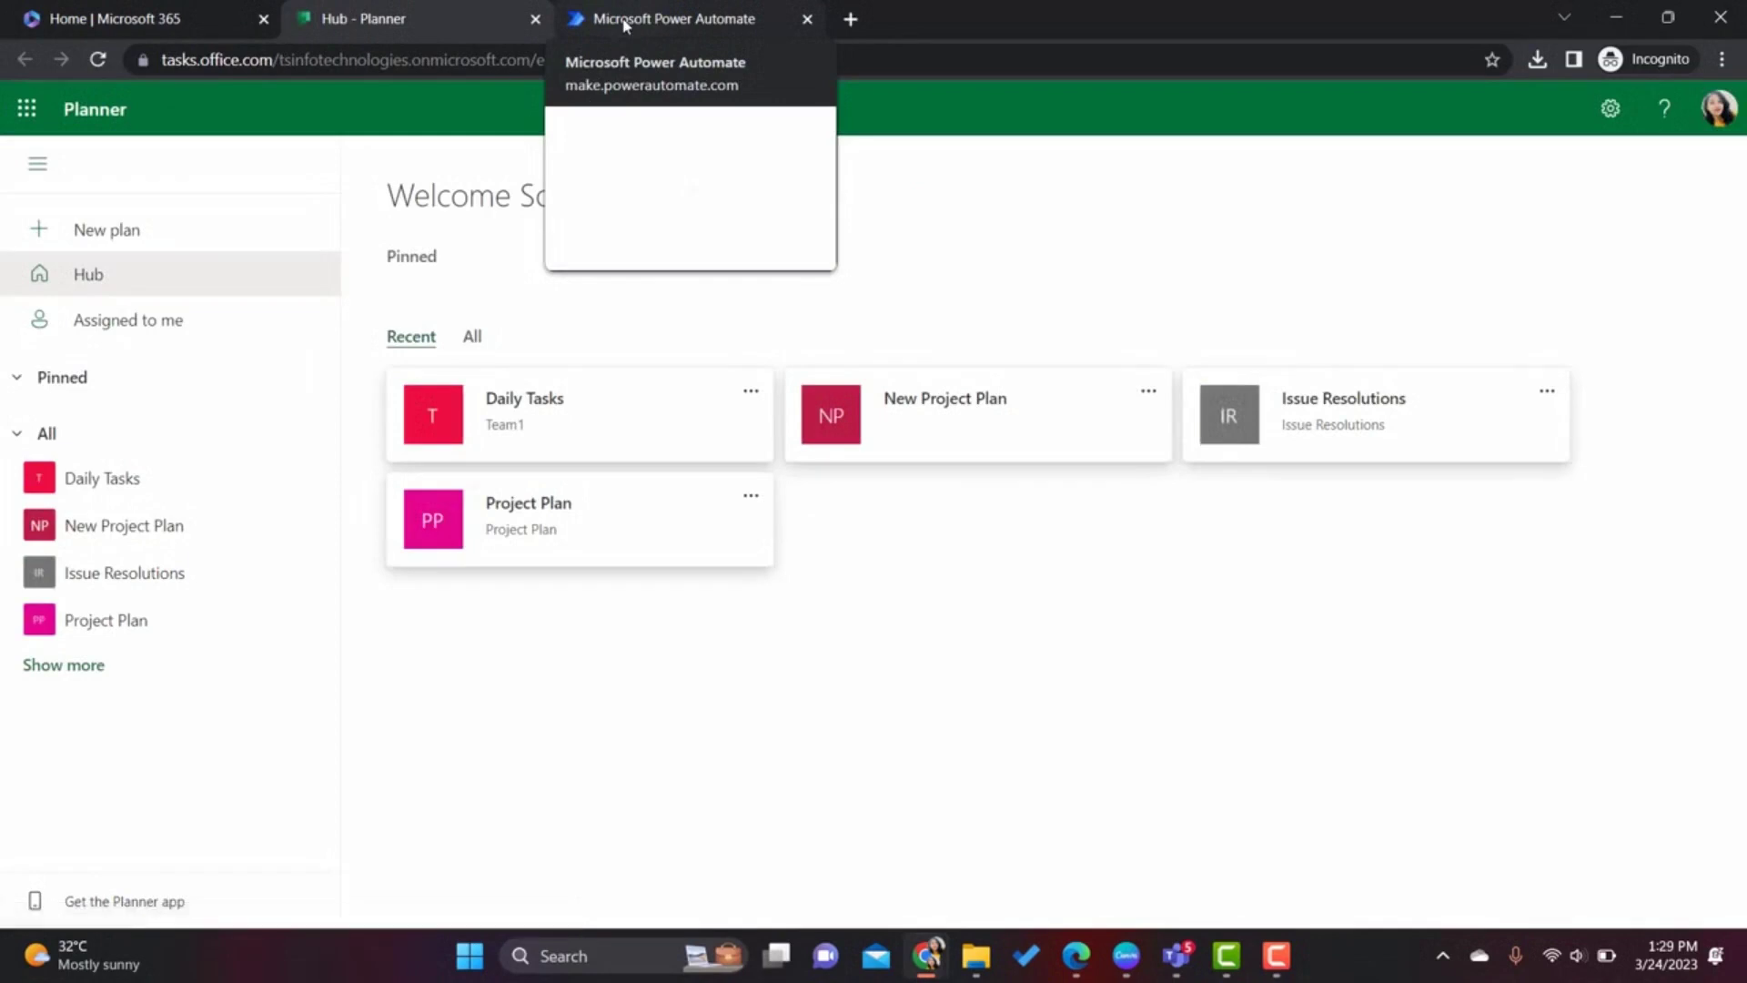
left_click(682, 11)
left_click(537, 294)
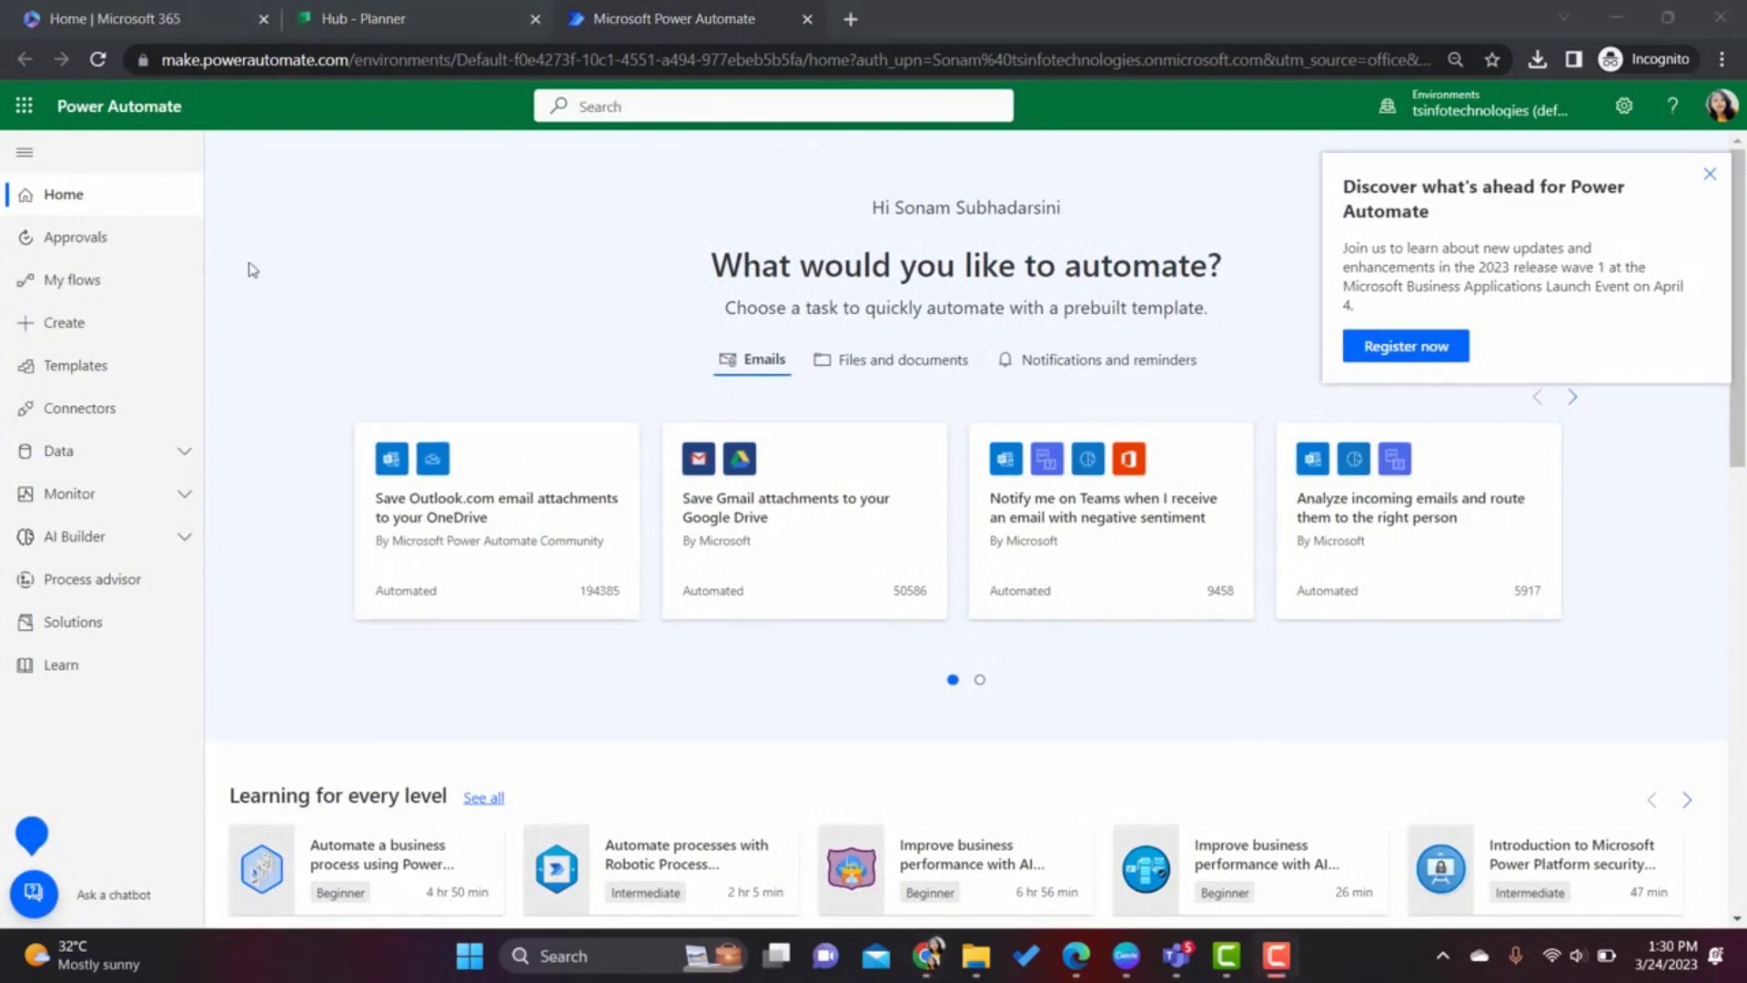
Go to Power Automate's Create page, closing the 'Discover what's ahead' popup and AI banner
mouse_move(1177, 943)
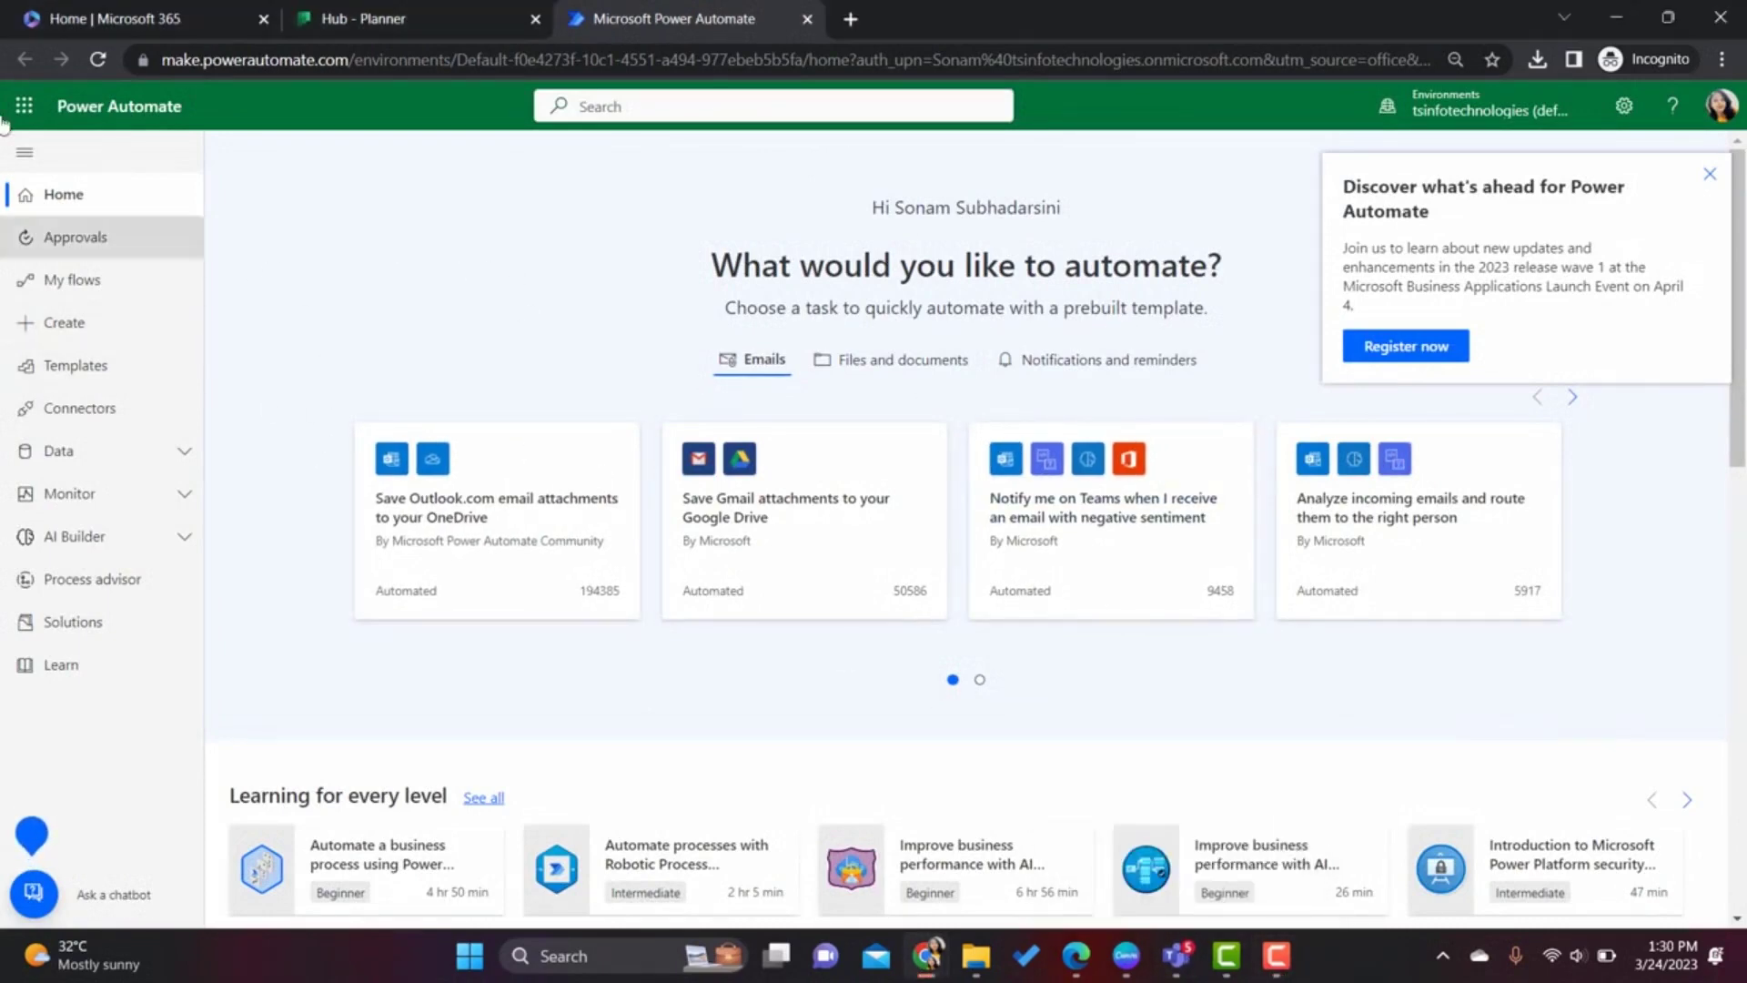
left_click(102, 18)
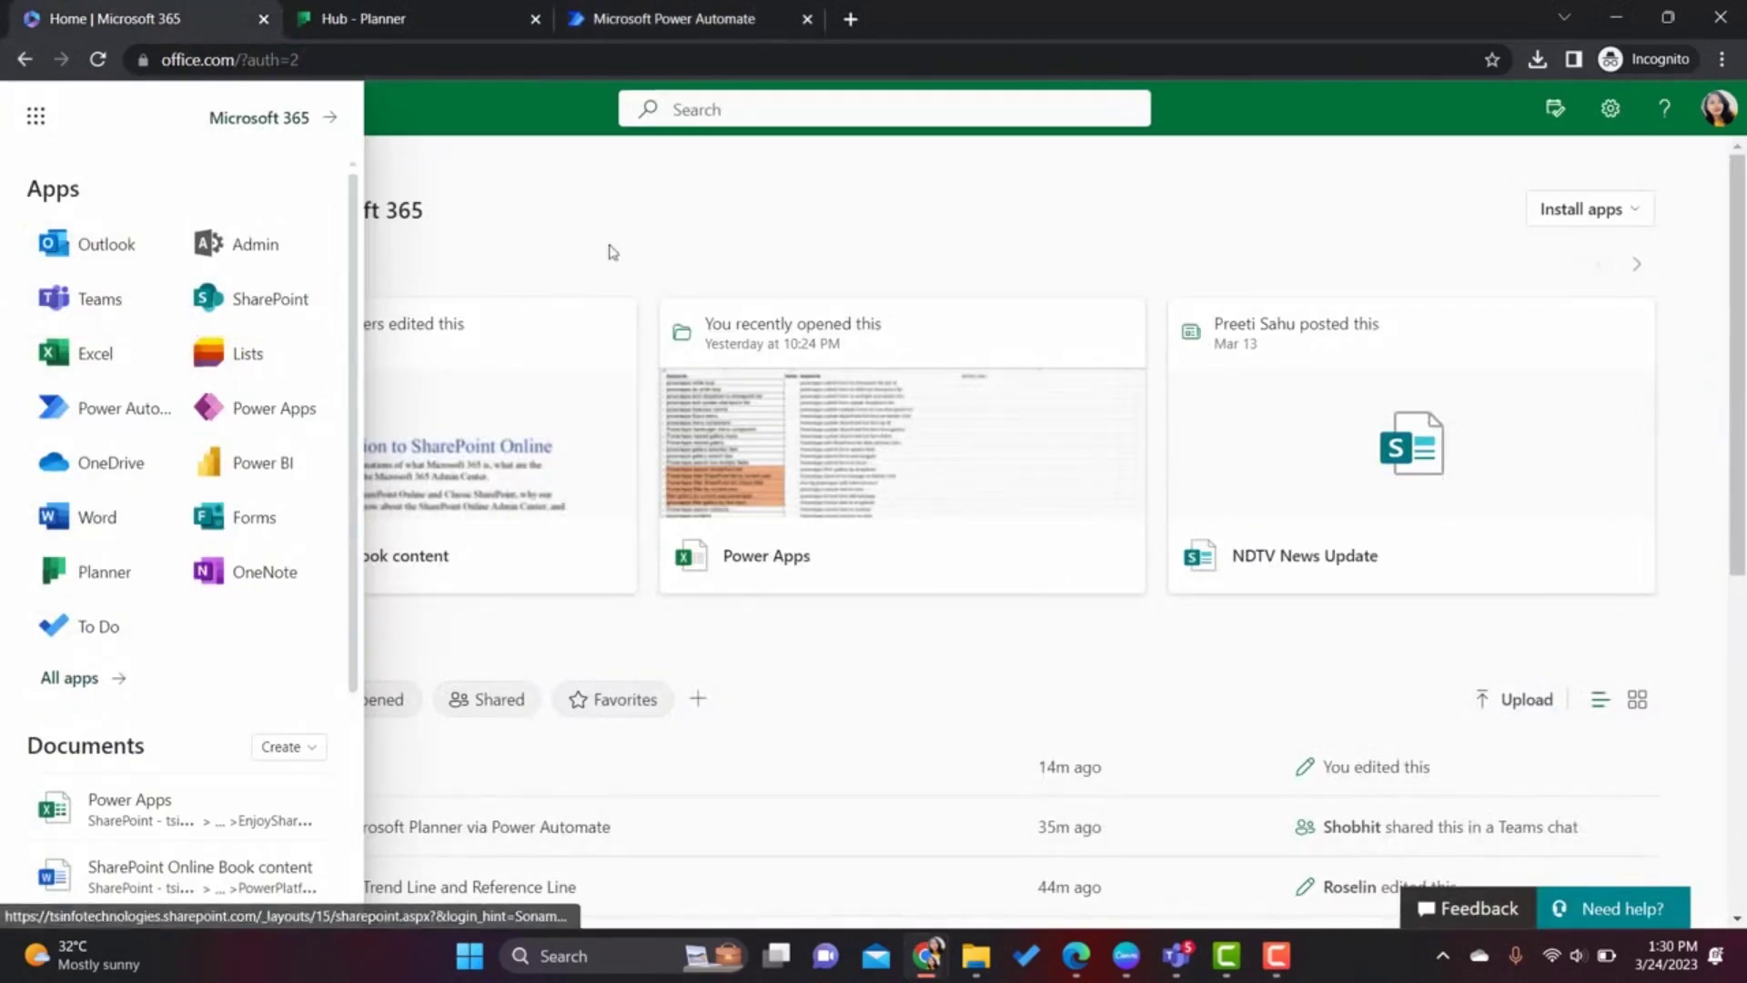
left_click(628, 231)
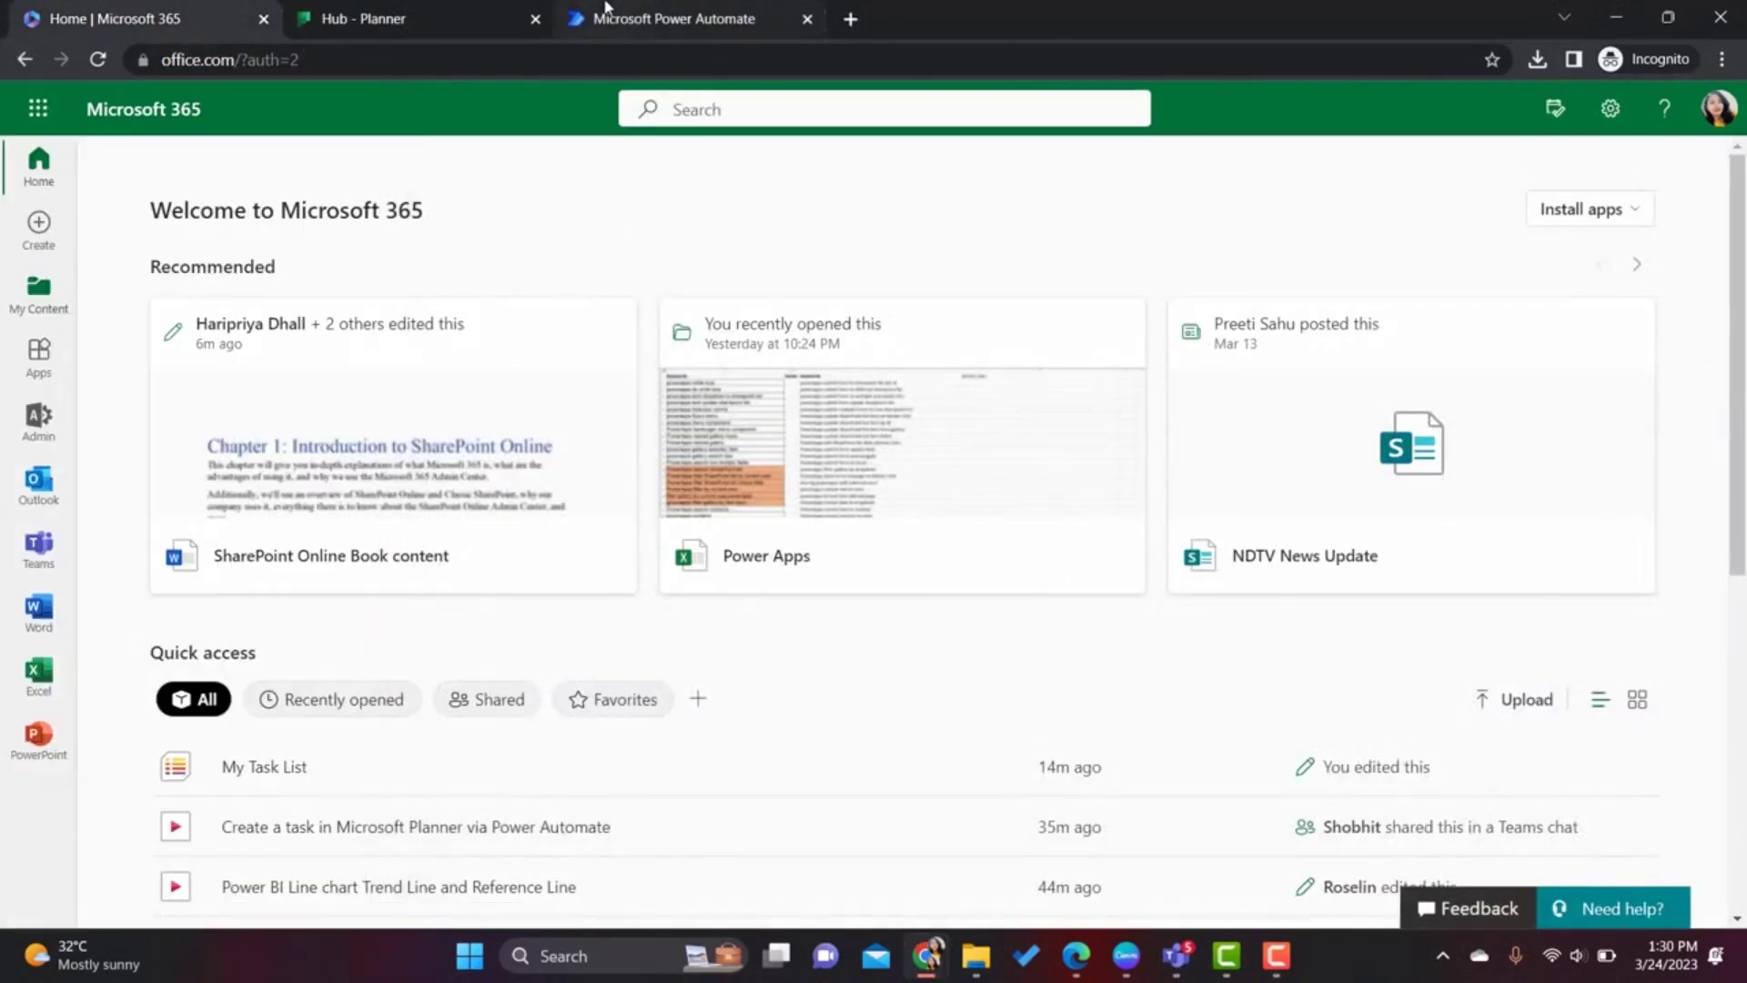
left_click(671, 13)
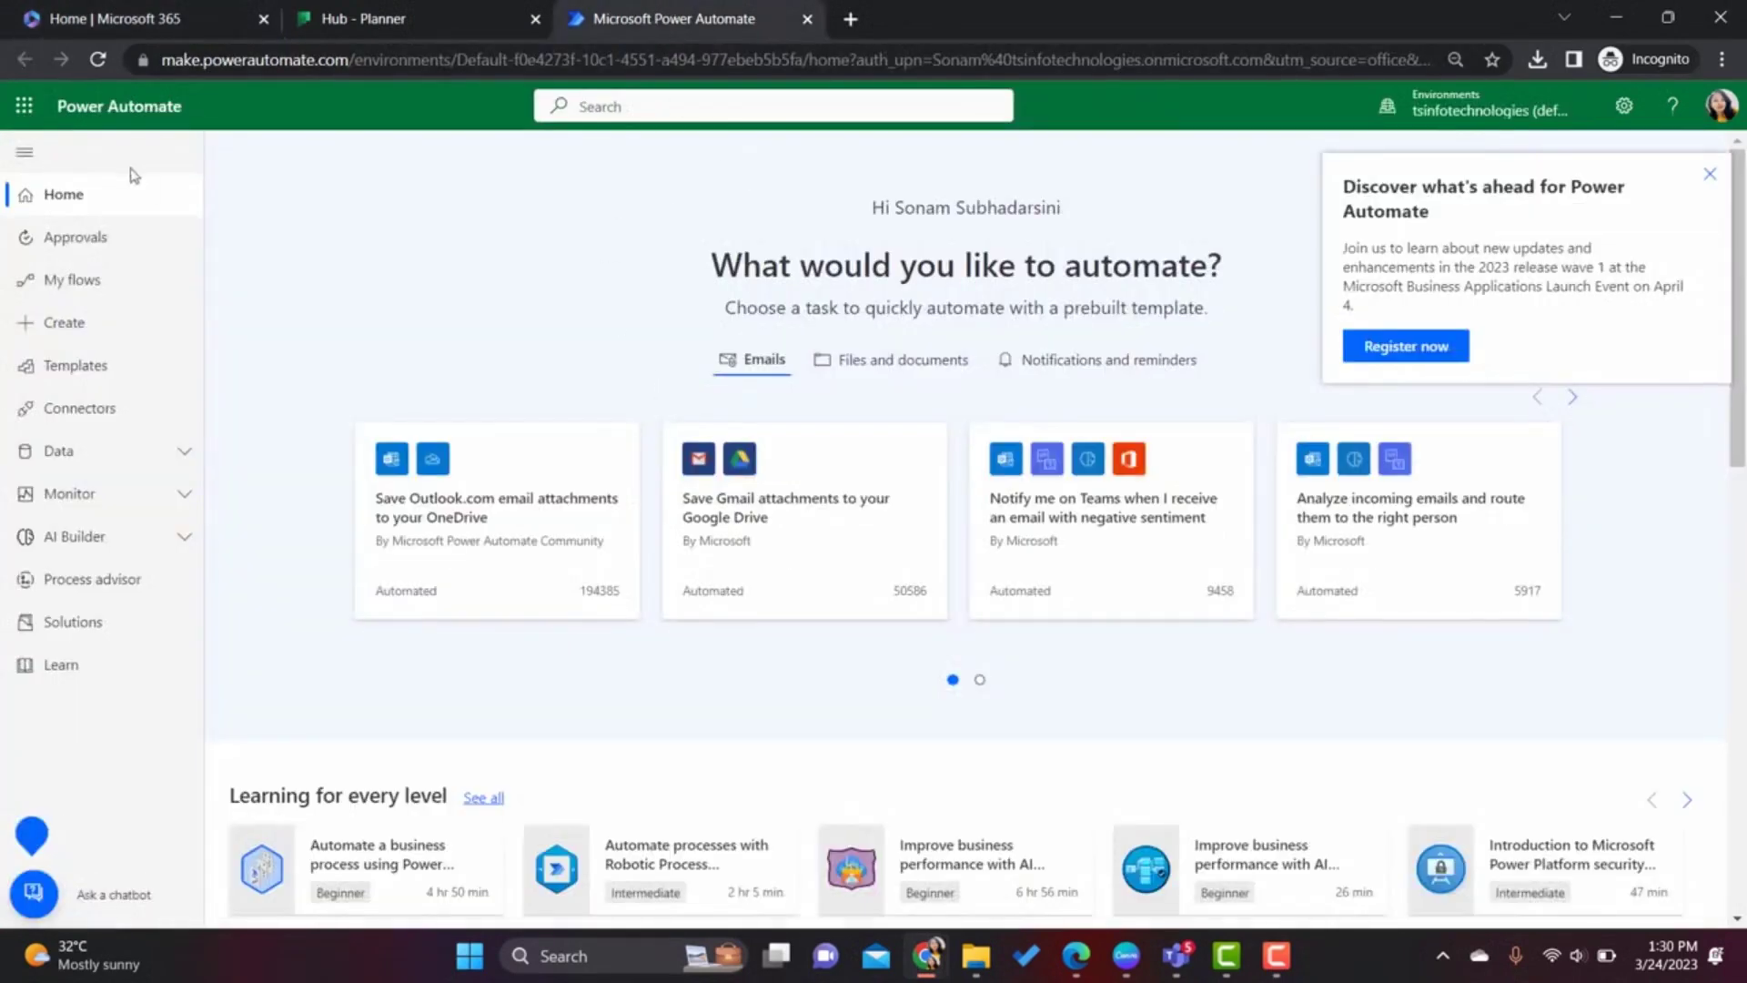
left_click(98, 318)
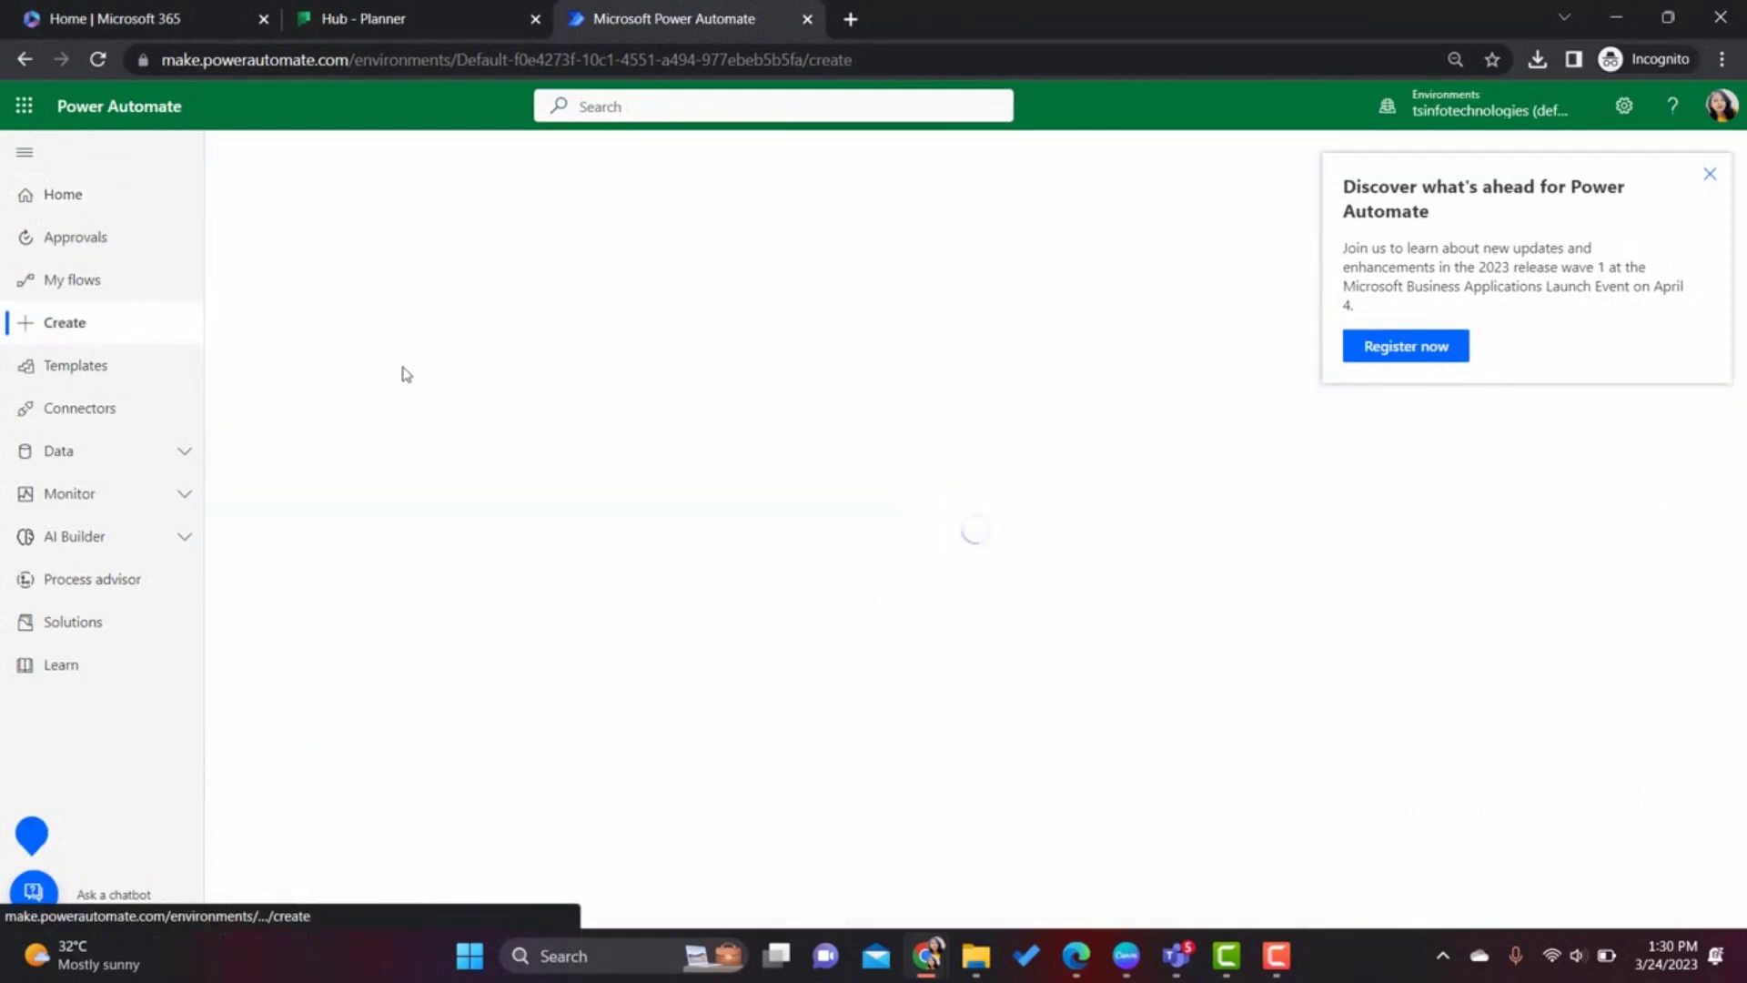
left_click(1710, 176)
left_click(1648, 289)
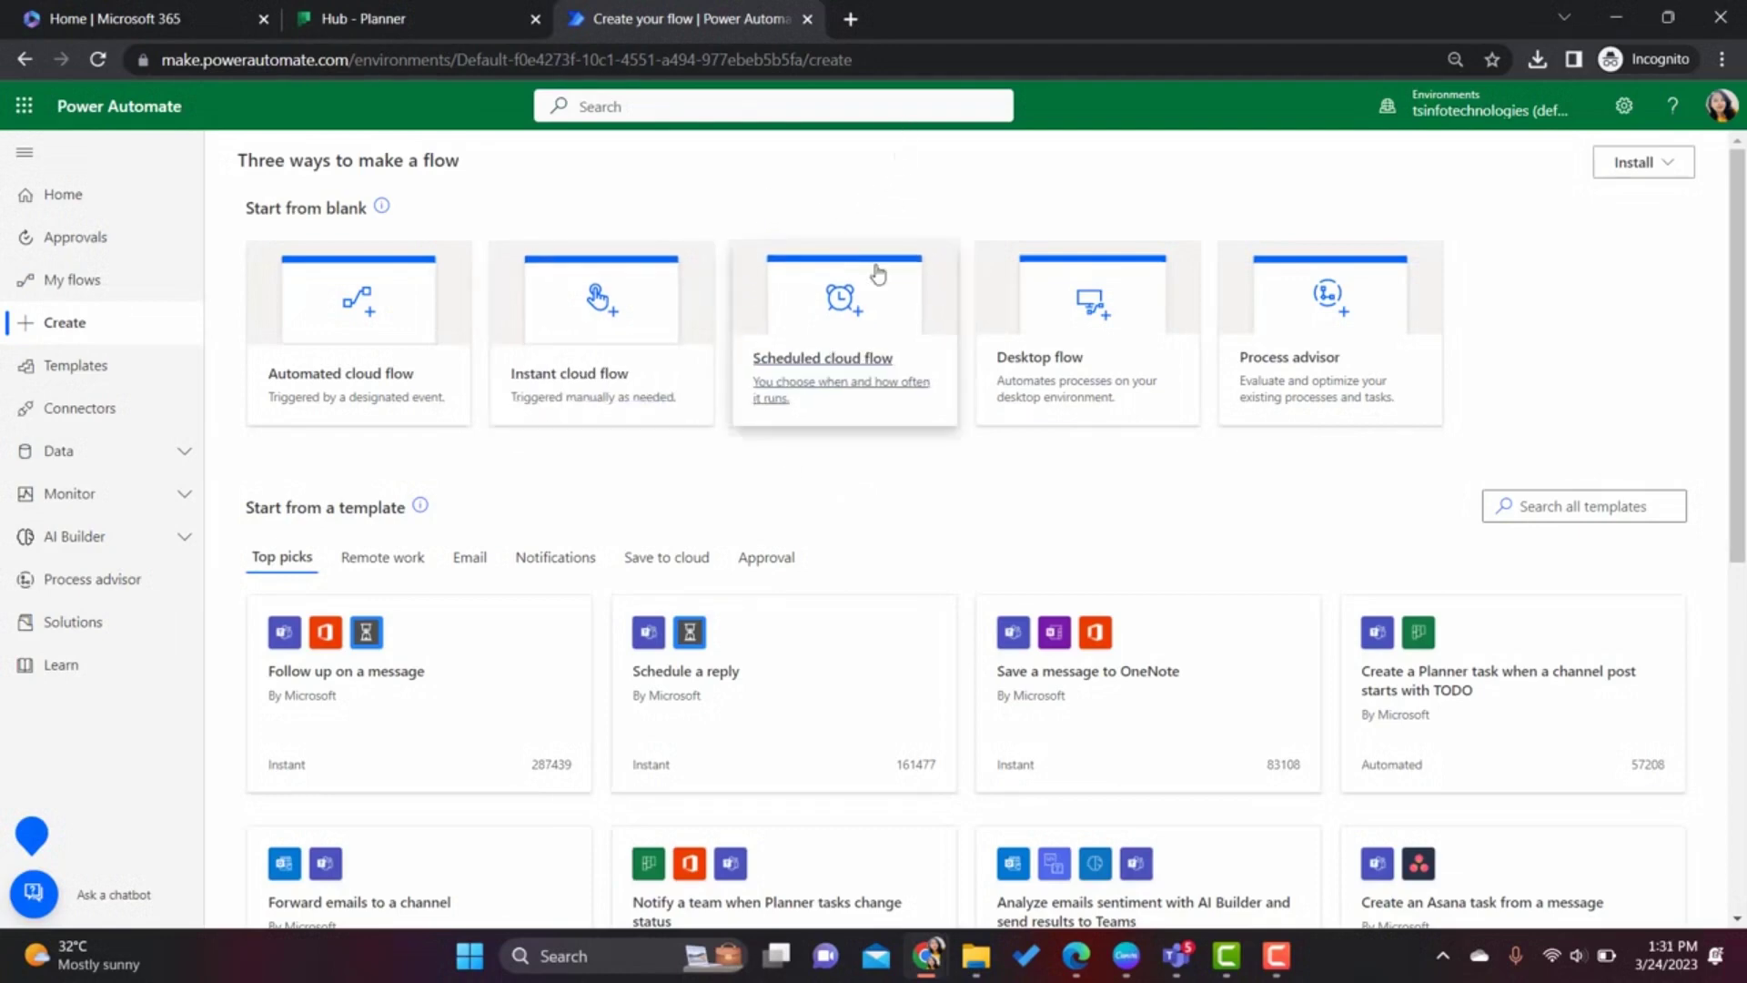
Start an automated cloud flow named 'Send notification when task is completed'
left_click(354, 332)
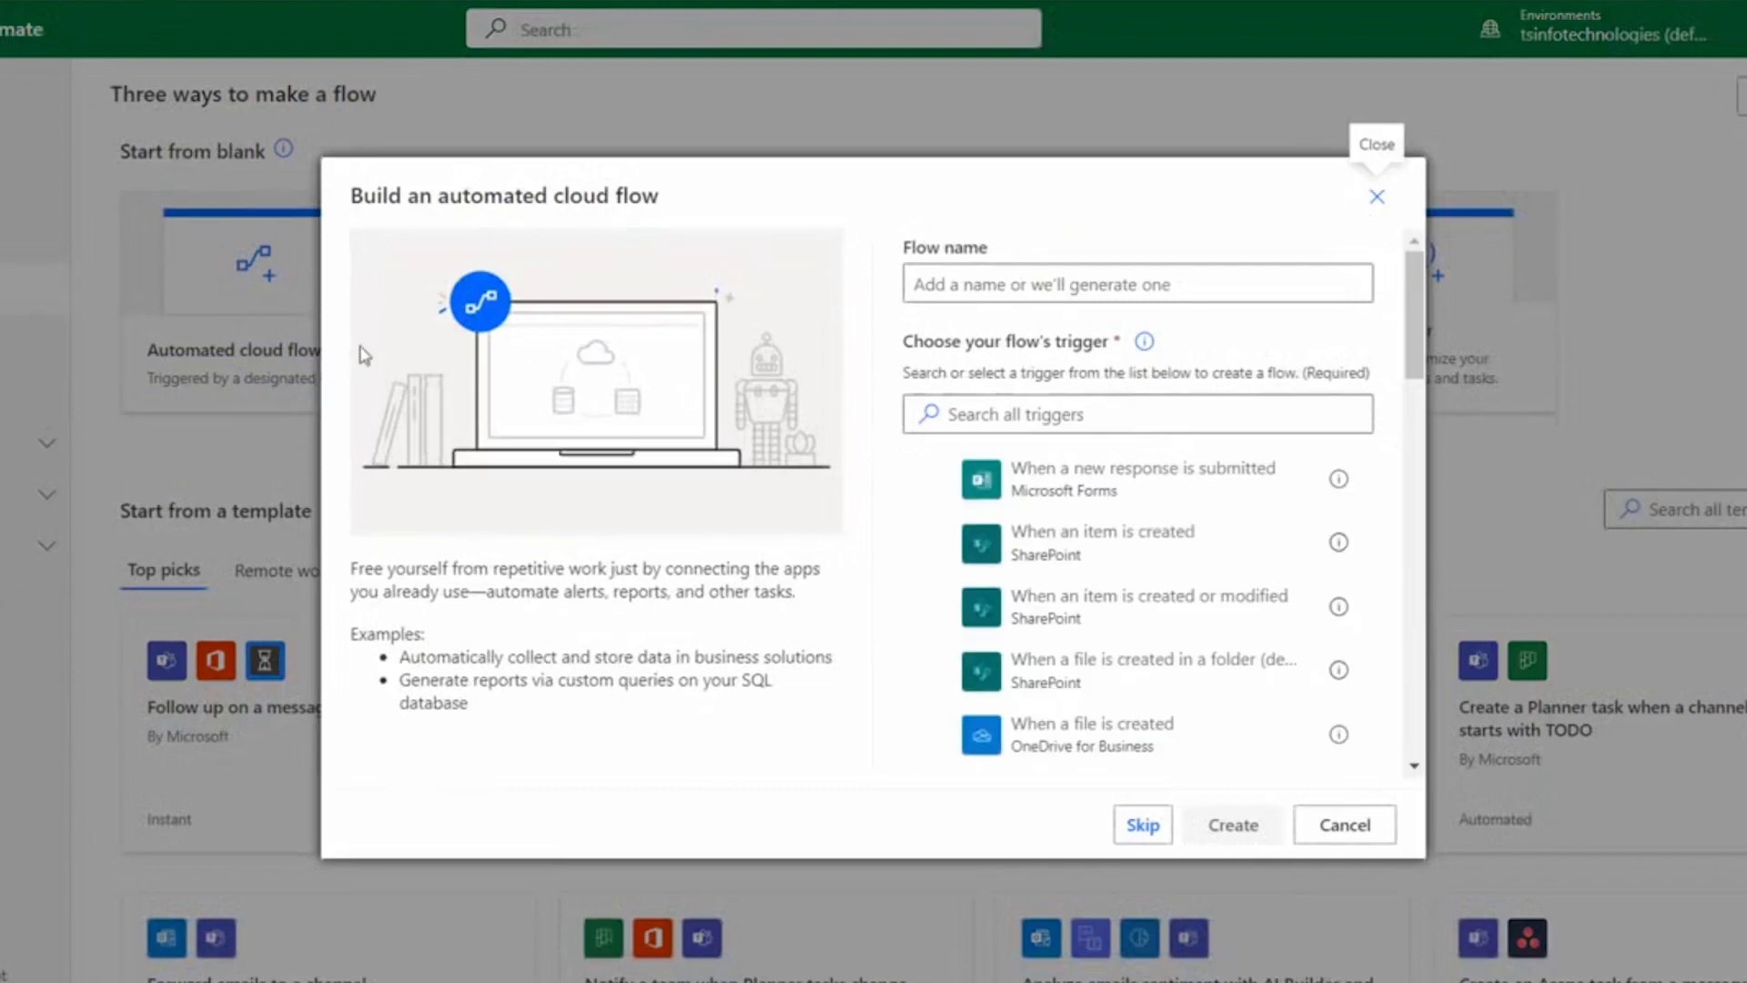
left_click(1014, 280)
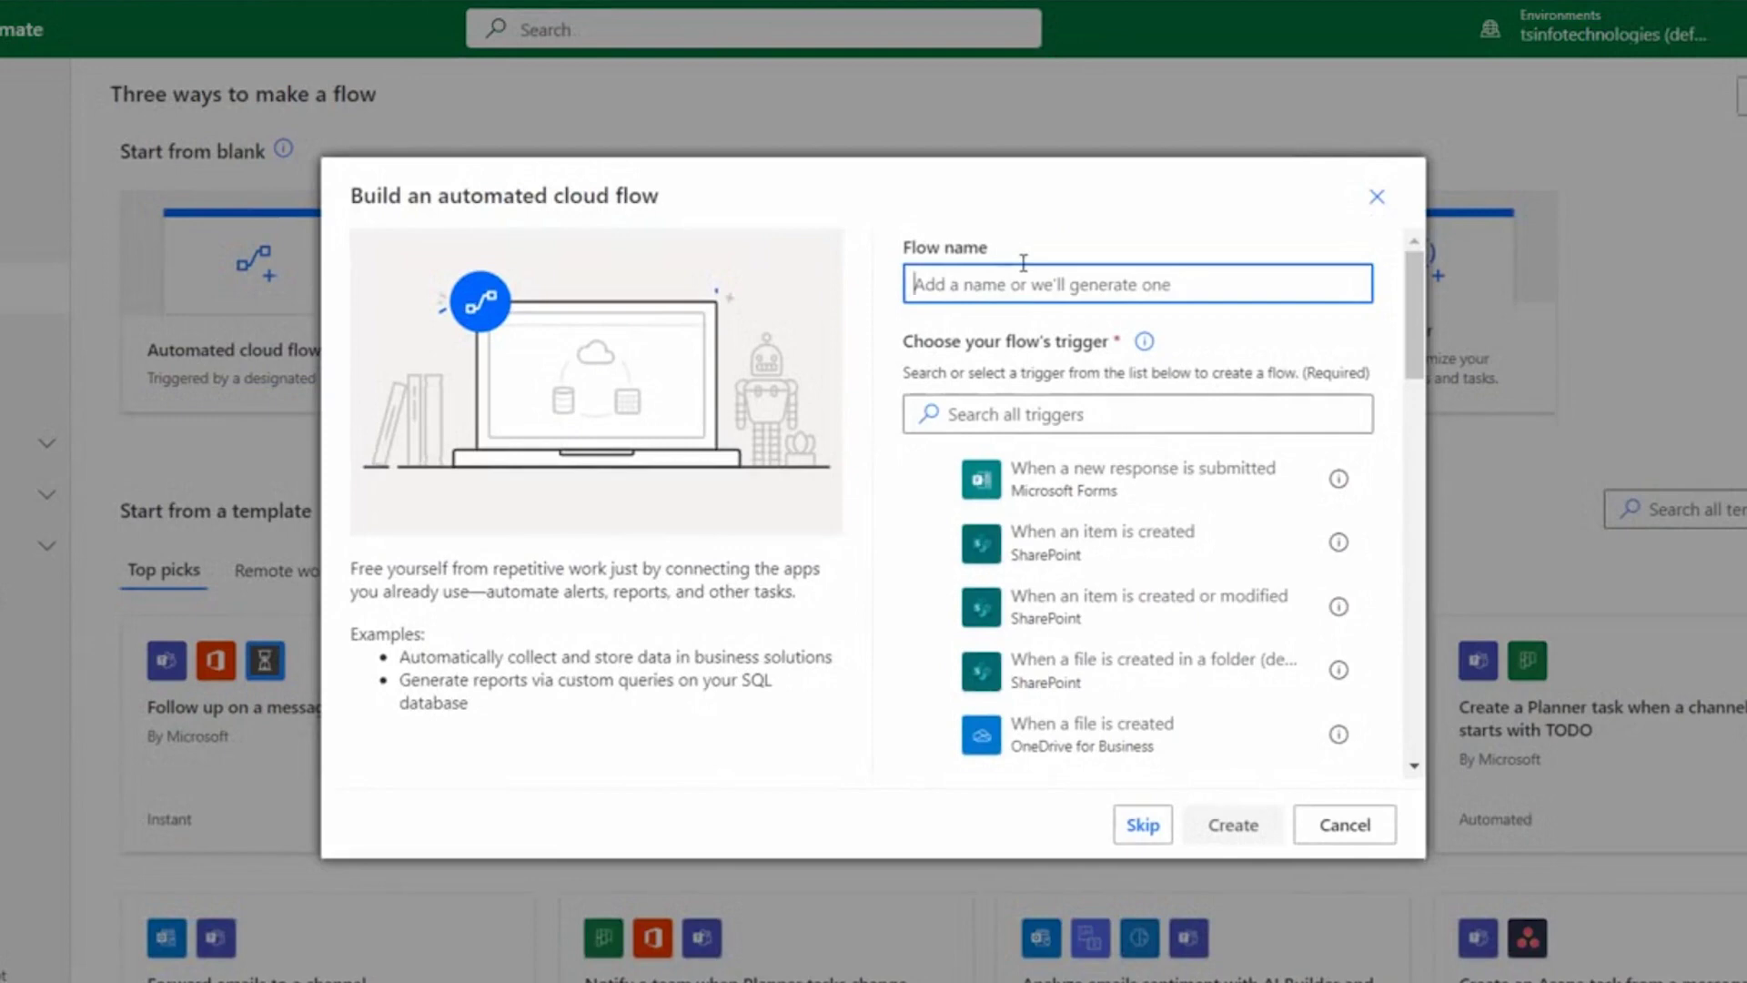
type("Send no")
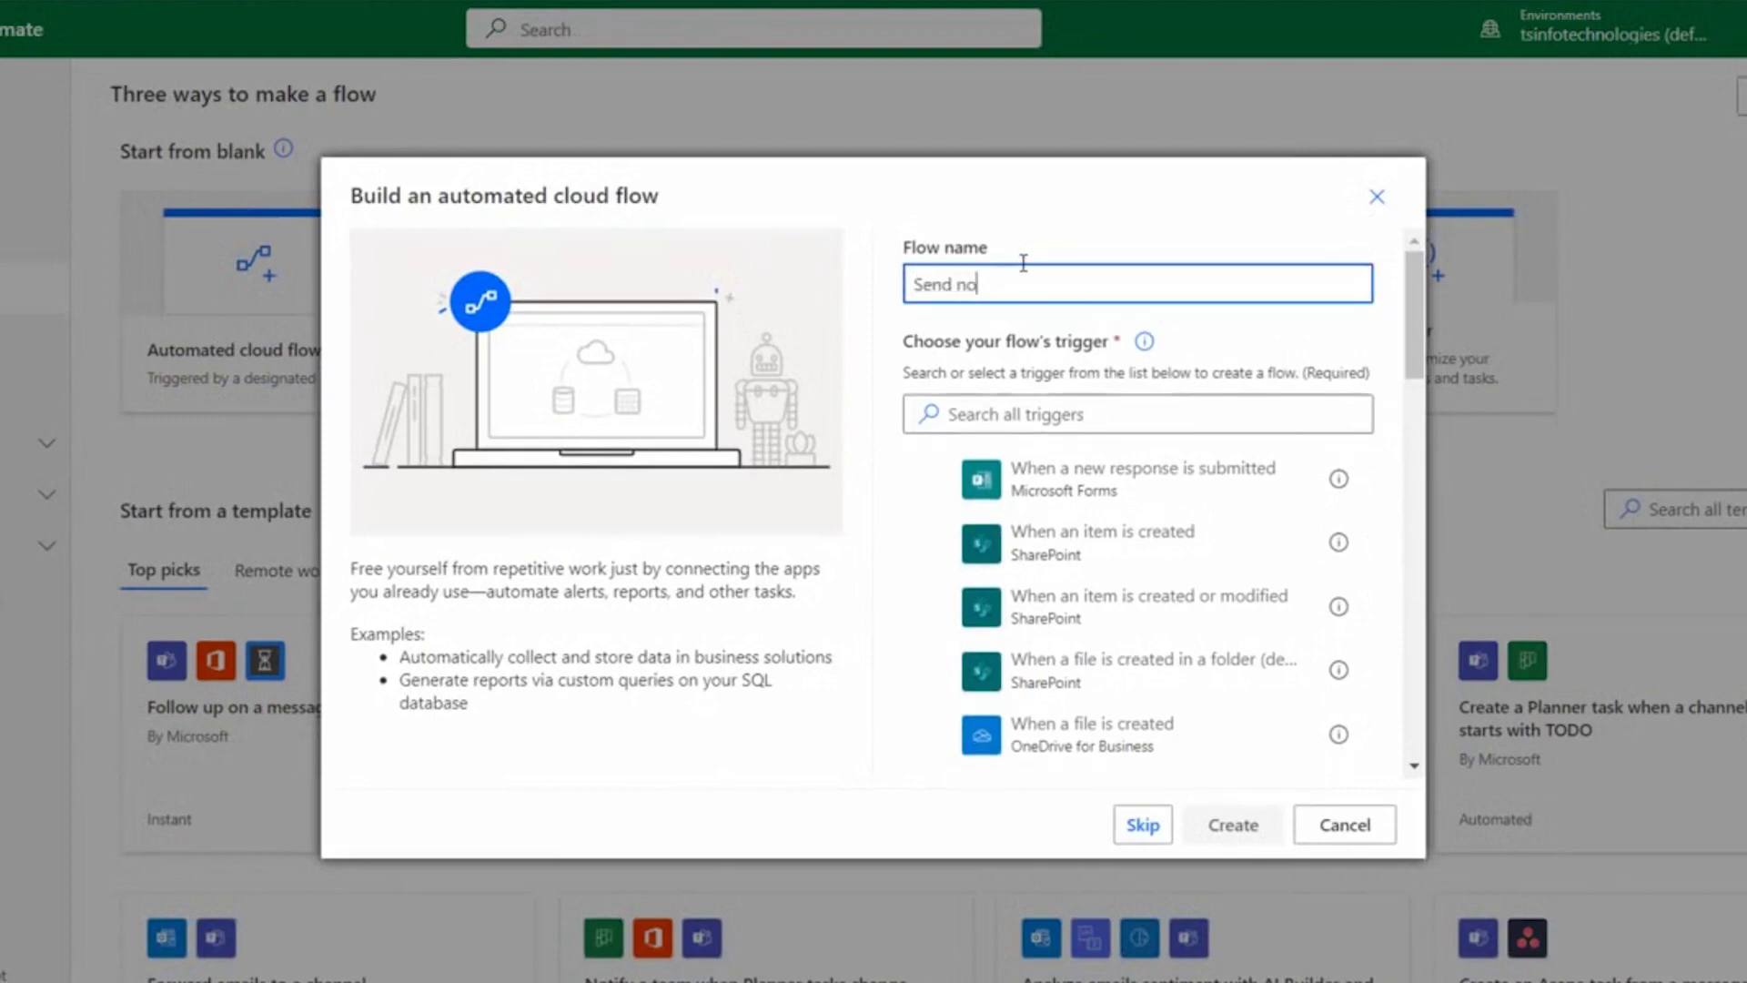
type("tification when task is completed")
scroll(1044, 546, "down", 2)
scroll(1044, 468, "up", 2)
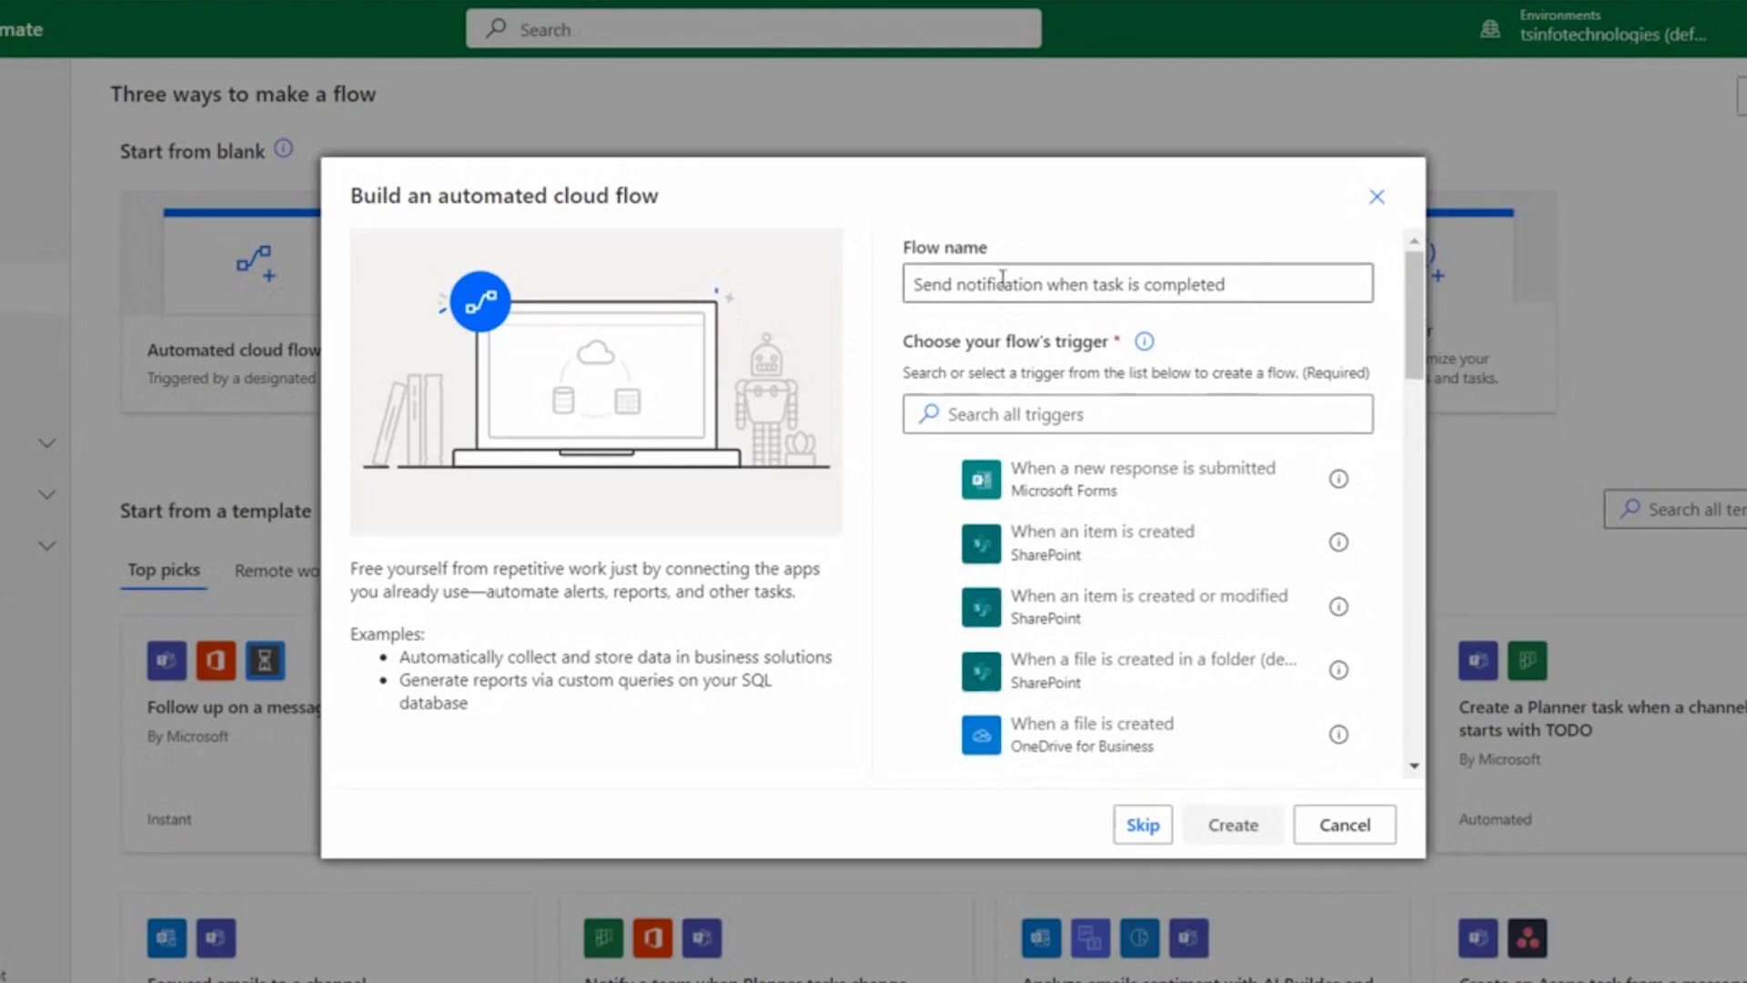
Pick Planner's 'When a task is completed' trigger via a 'Task is' search and create the flow
left_click(1024, 412)
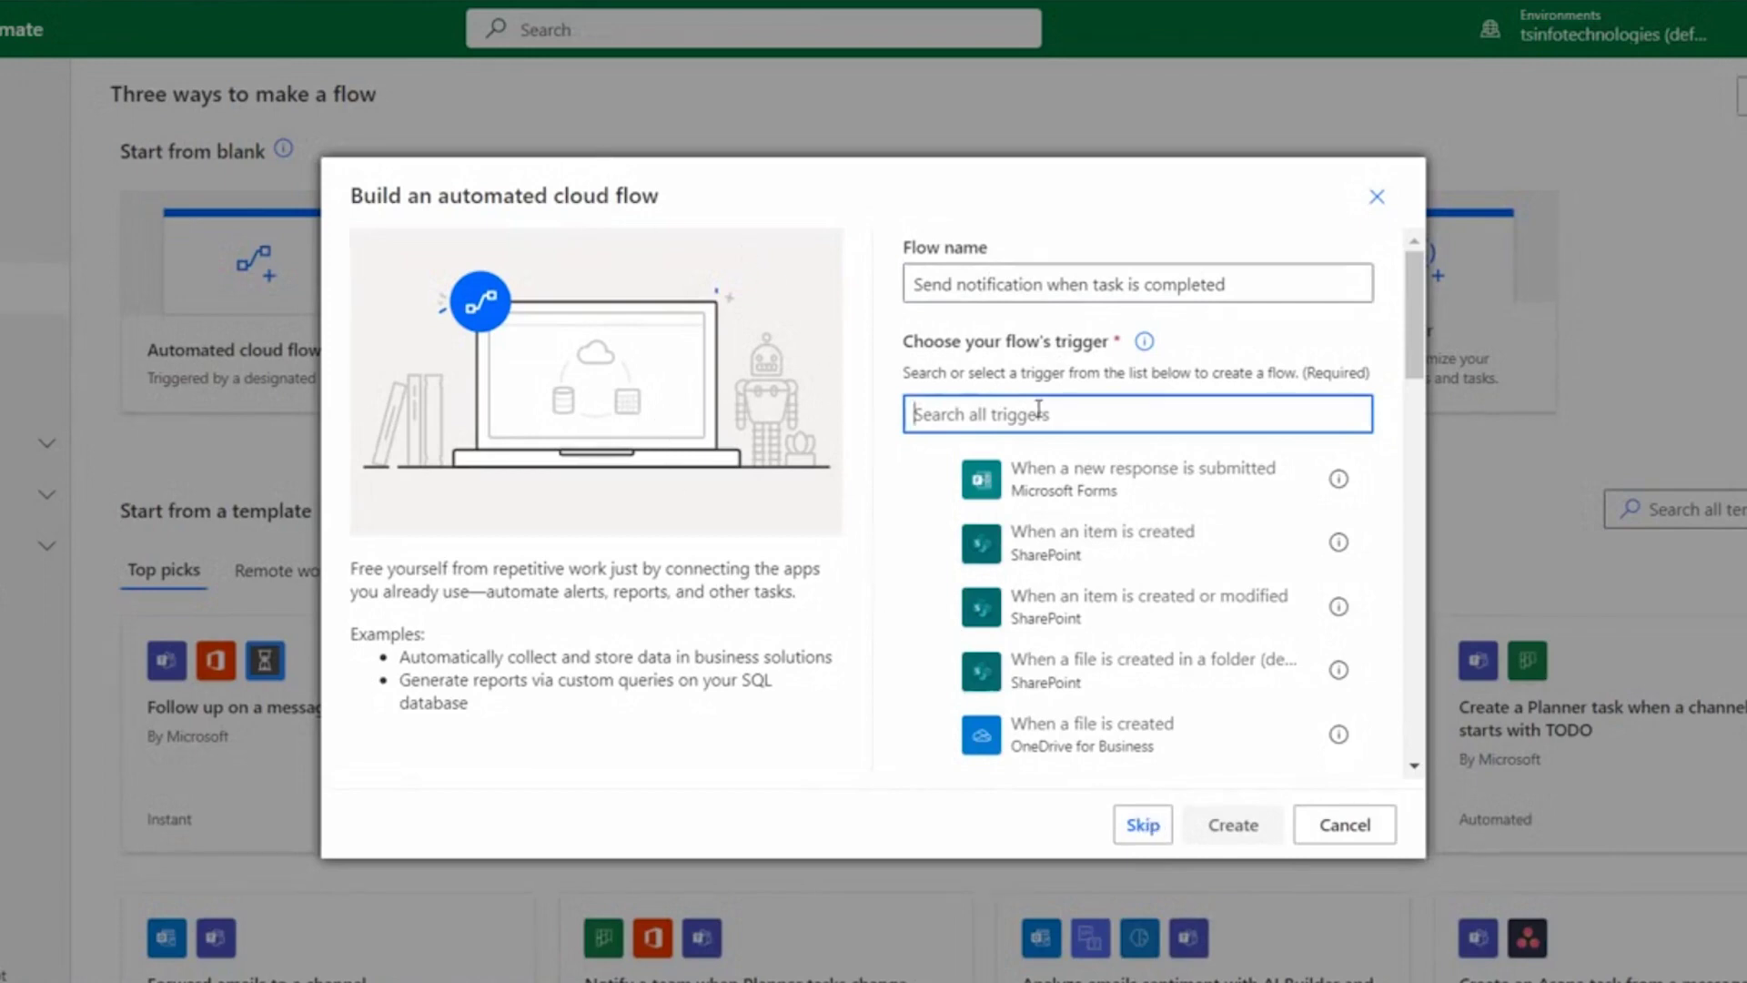
type("Ta")
key("BackSpace")
key("BackSpace")
type("Task is")
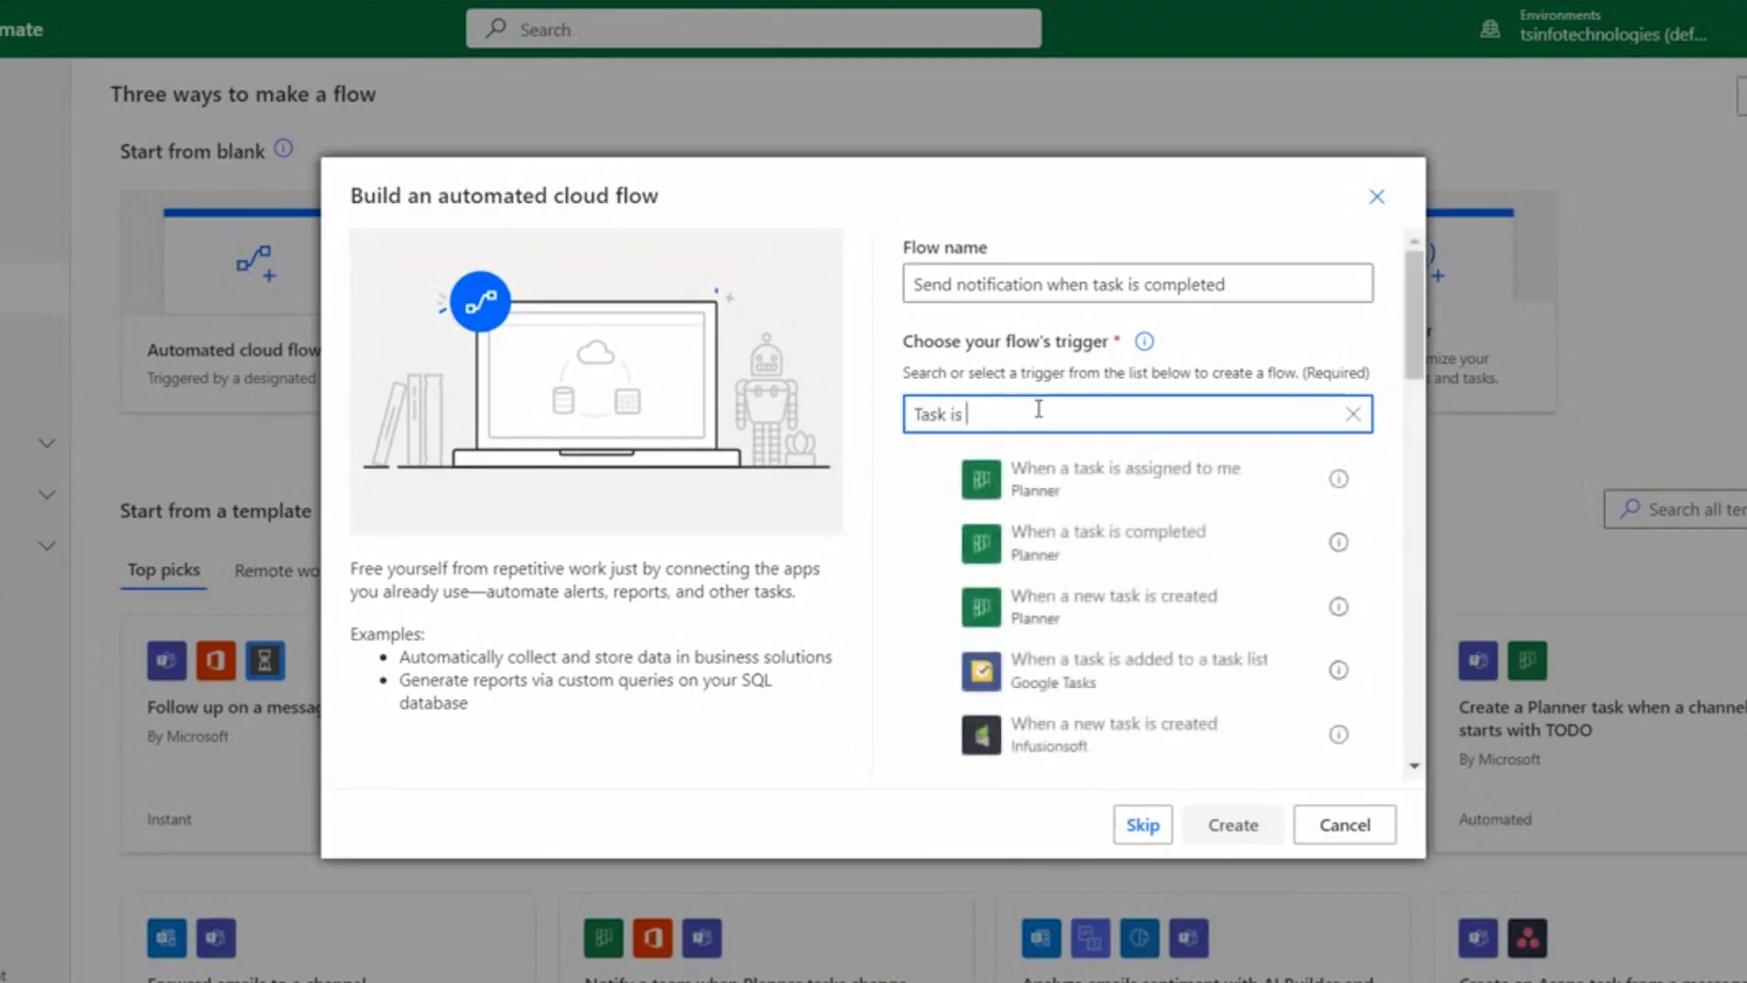
left_click(1104, 558)
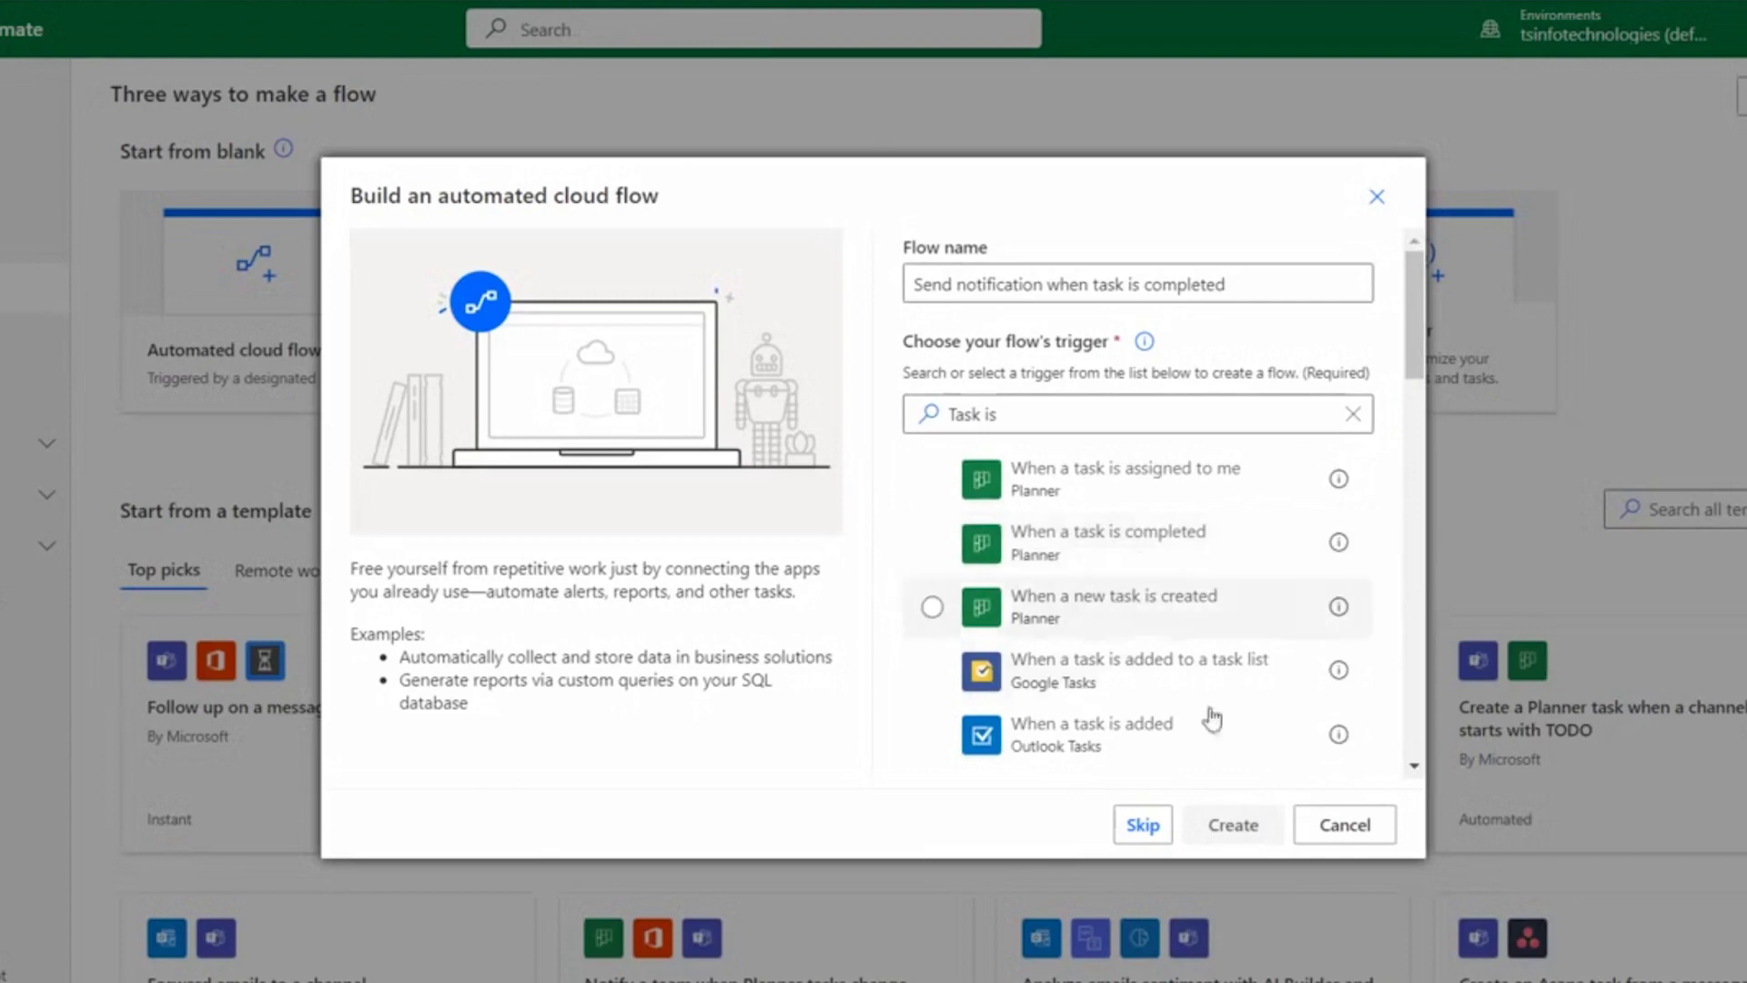
left_click(1154, 549)
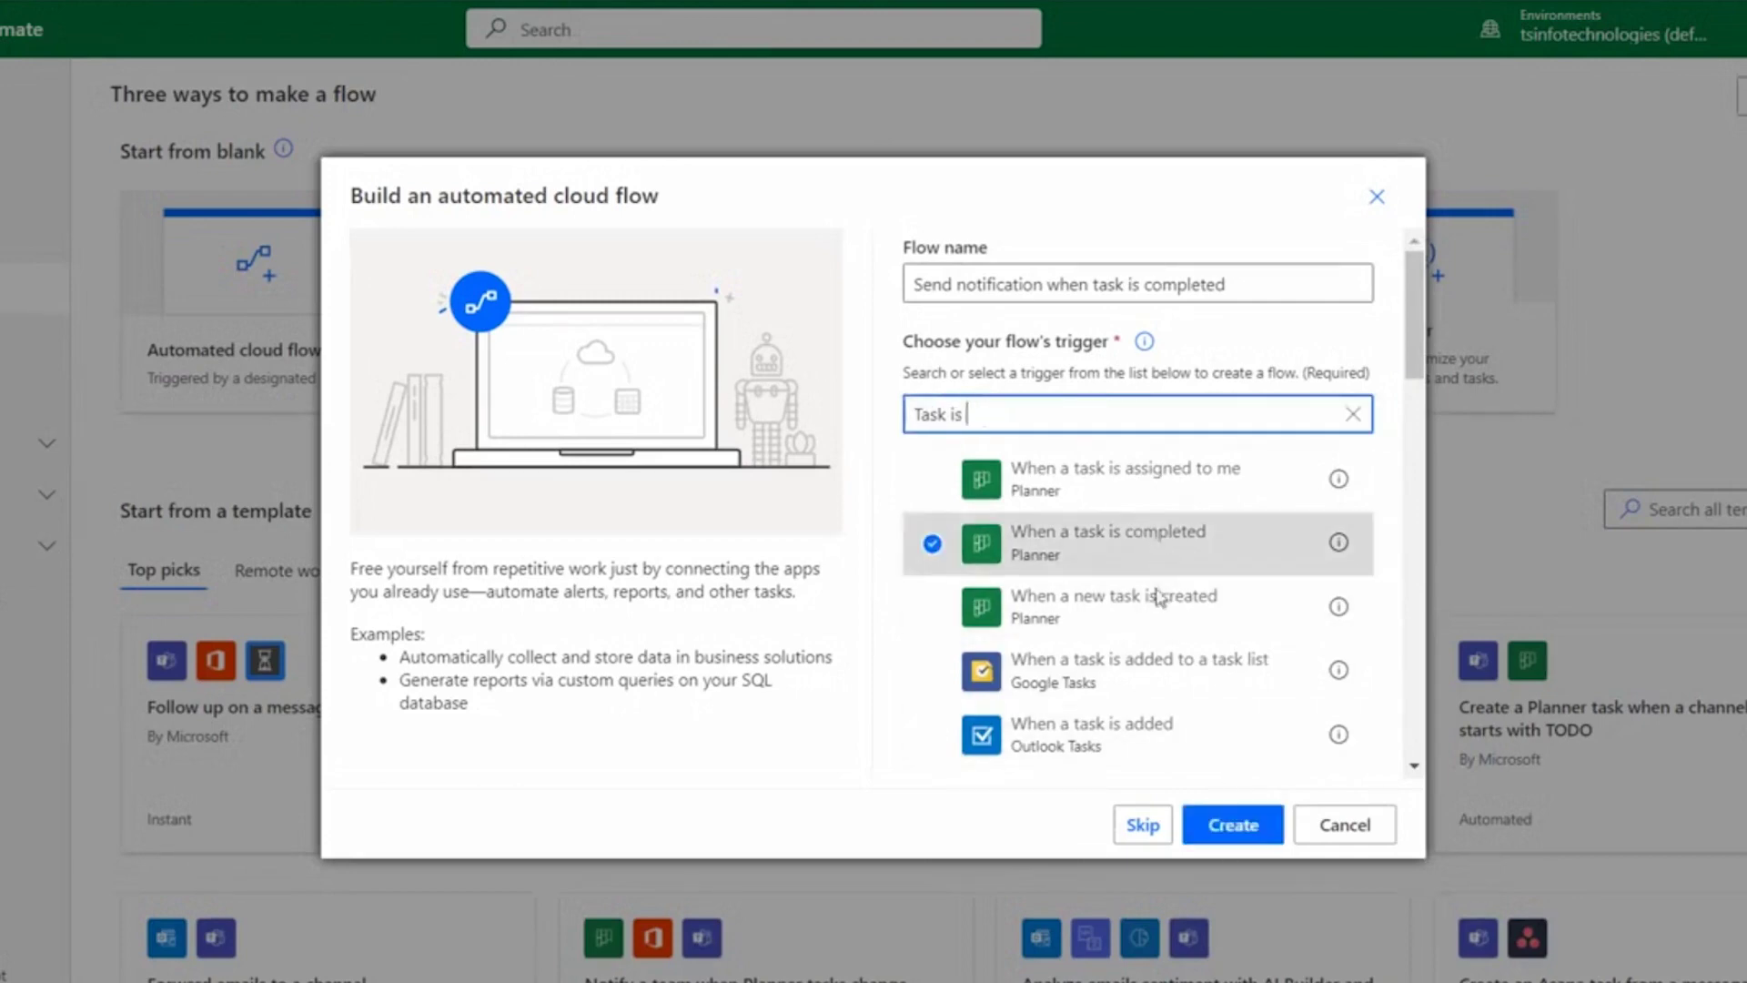
left_click(1238, 826)
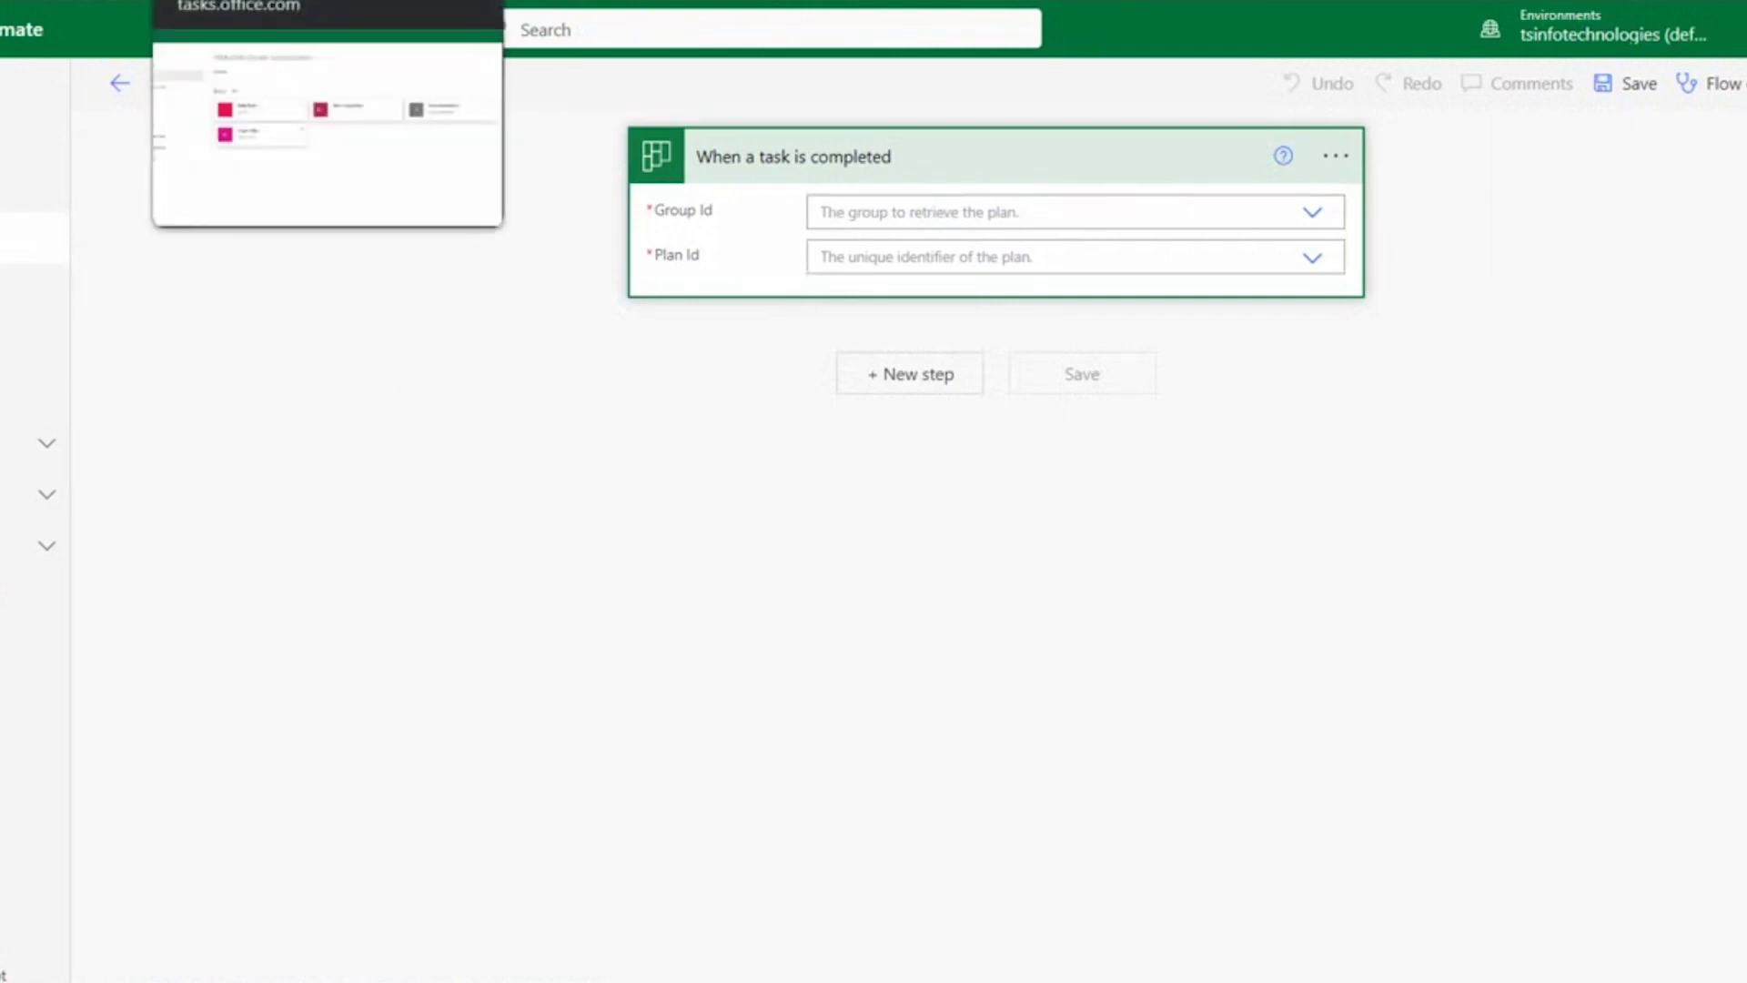
Switch to the Planner tab listing Daily Tasks, New Project Plan and other recent plans
left_click(237, 1)
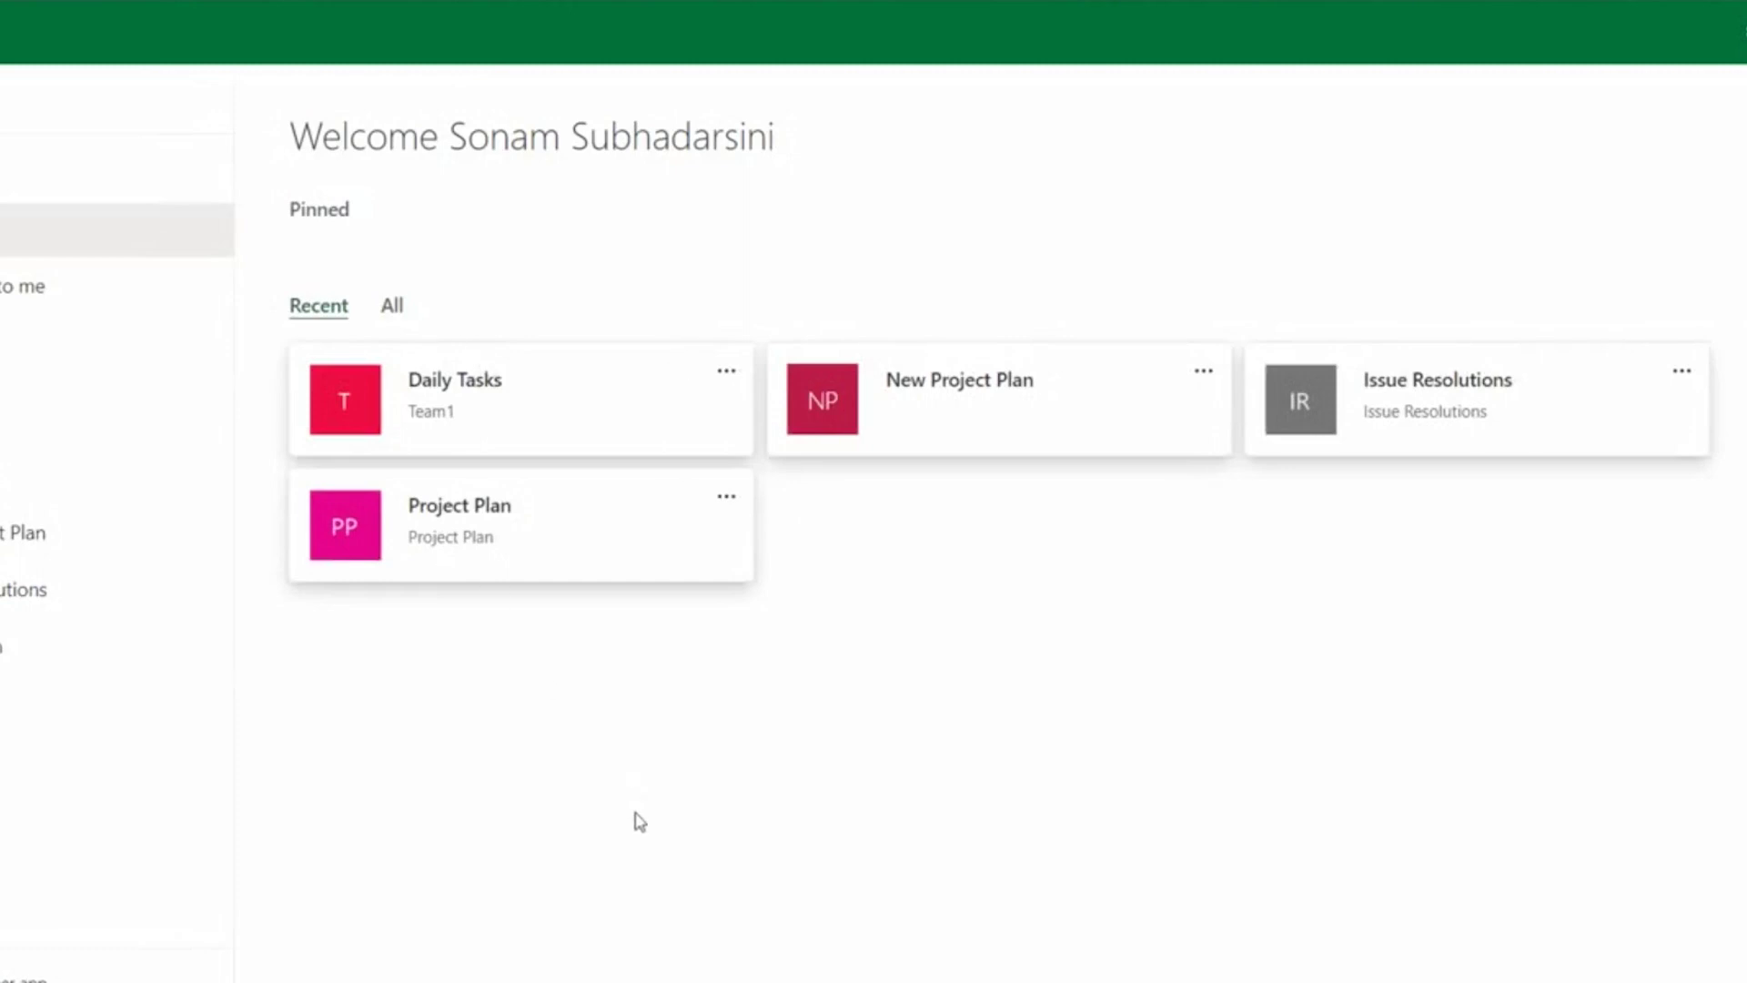
Review the Daily Tasks plan and New Blank Plan options, then open the trigger's Group Id list
left_click(496, 421)
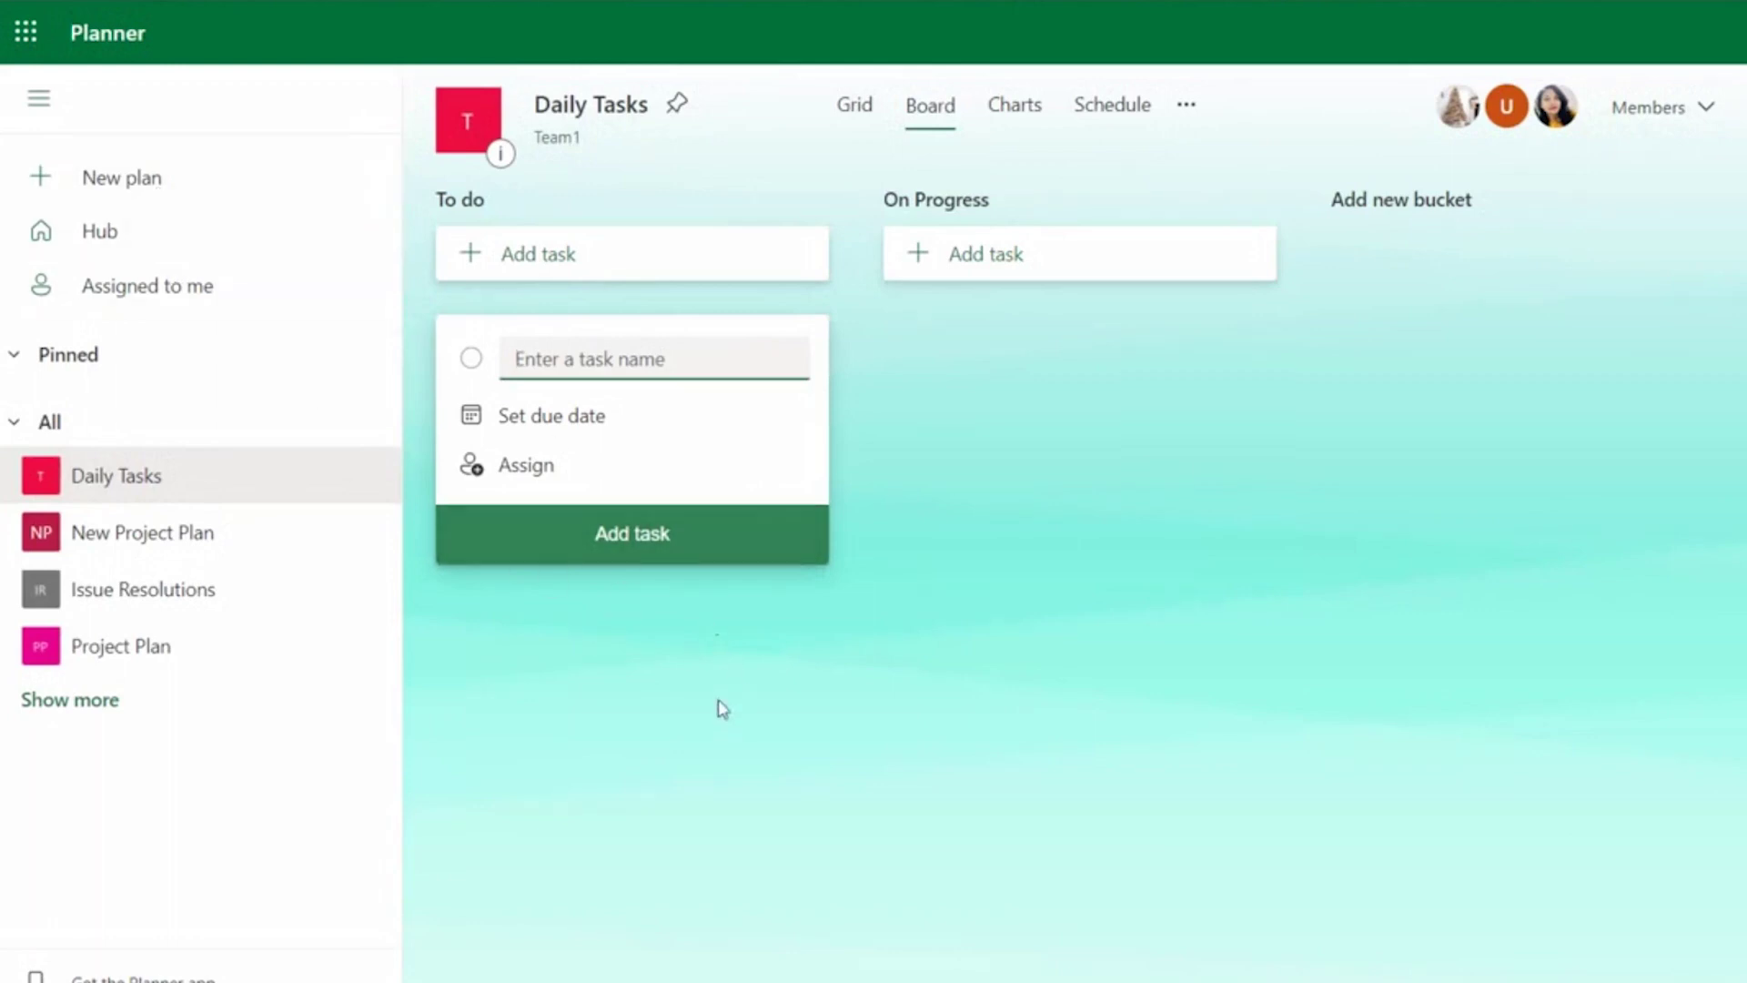
left_click(151, 178)
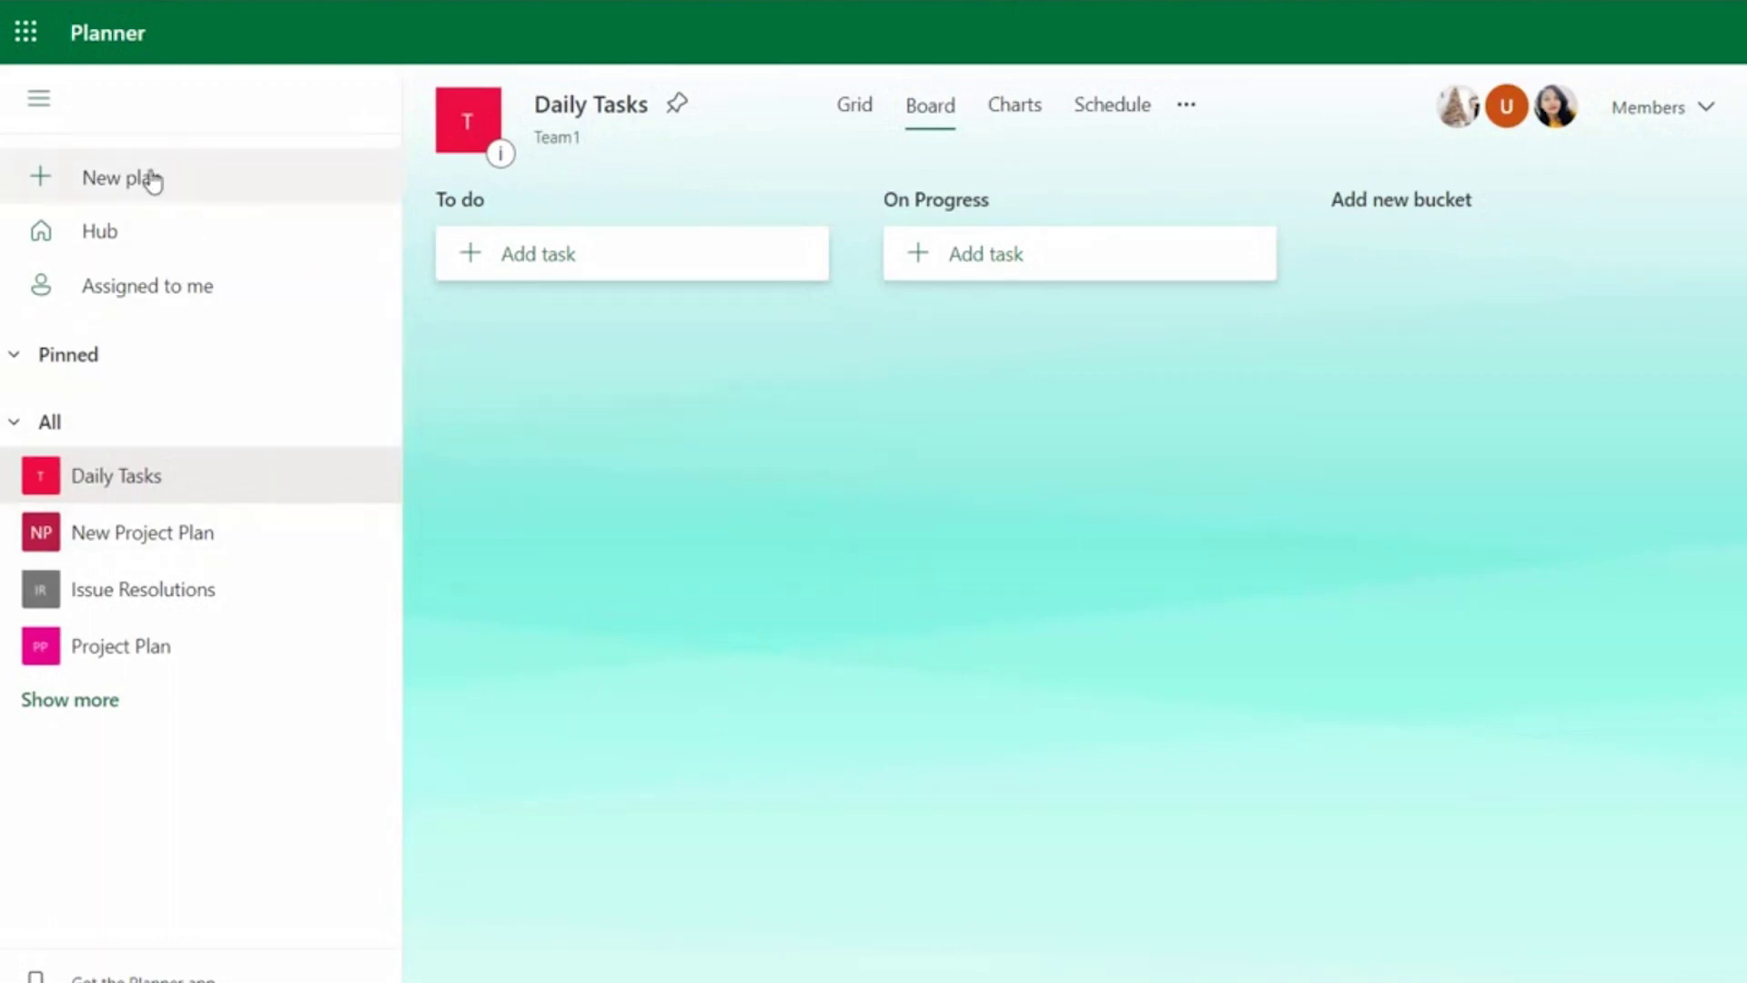
left_click(152, 180)
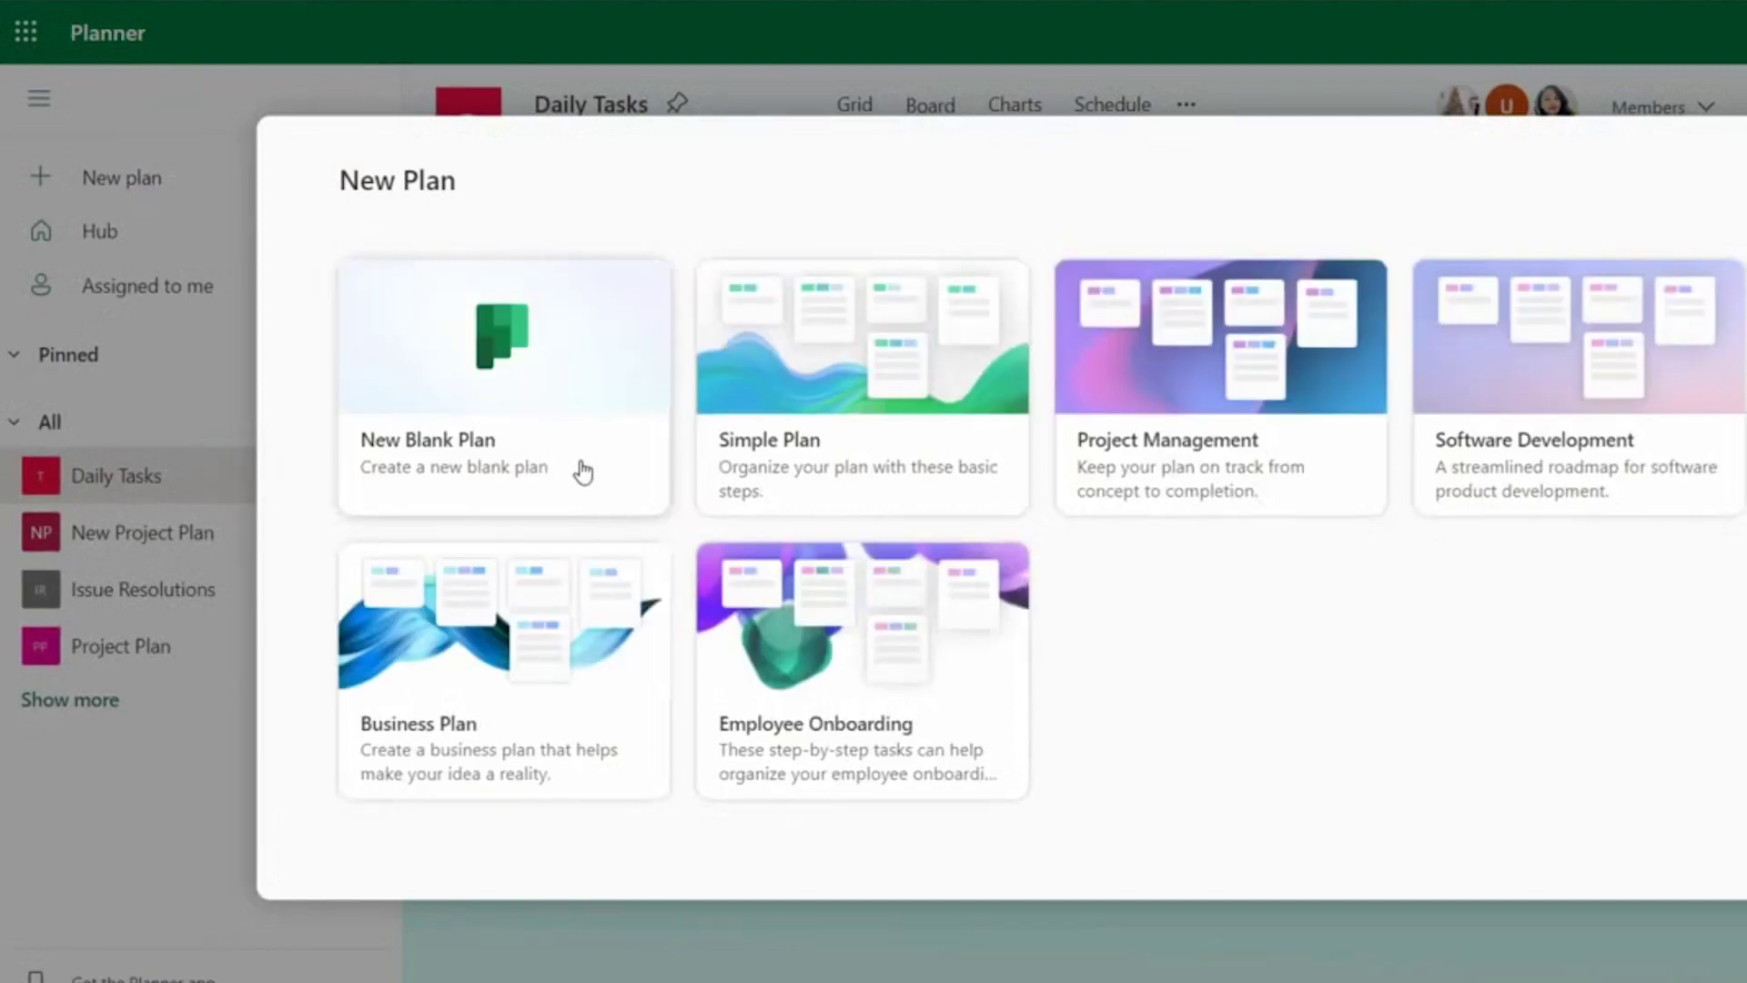
left_click(584, 472)
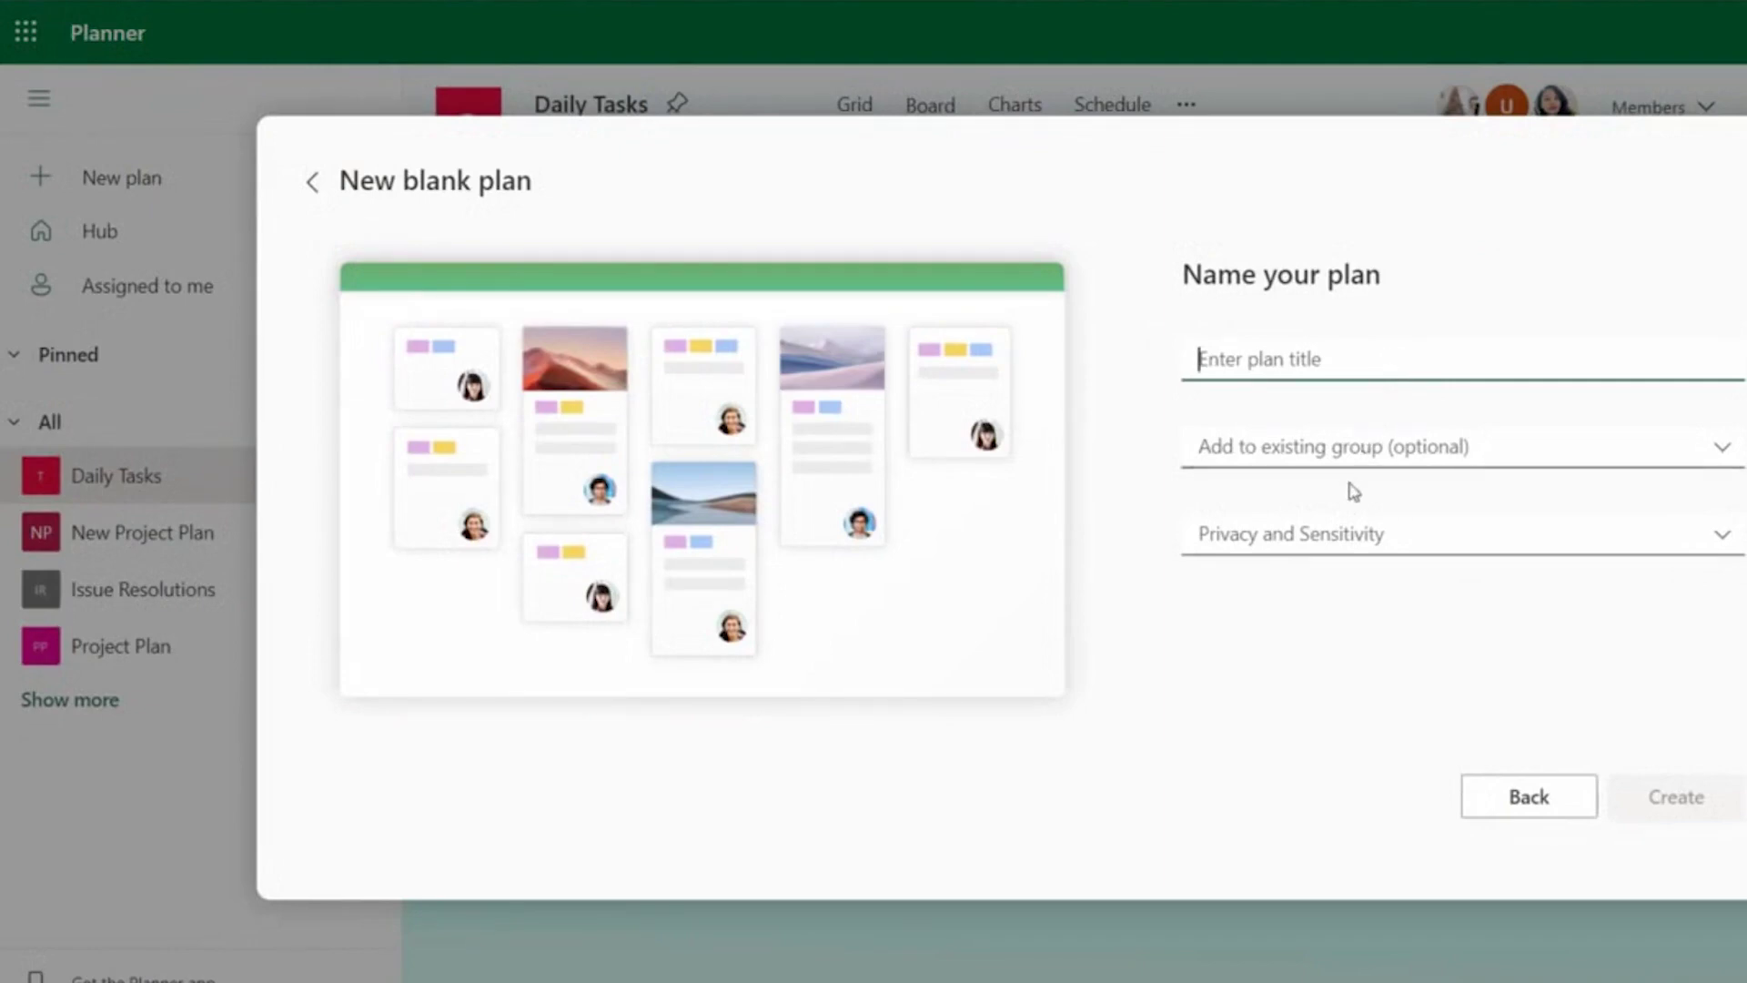
left_click(1525, 545)
left_click(1679, 806)
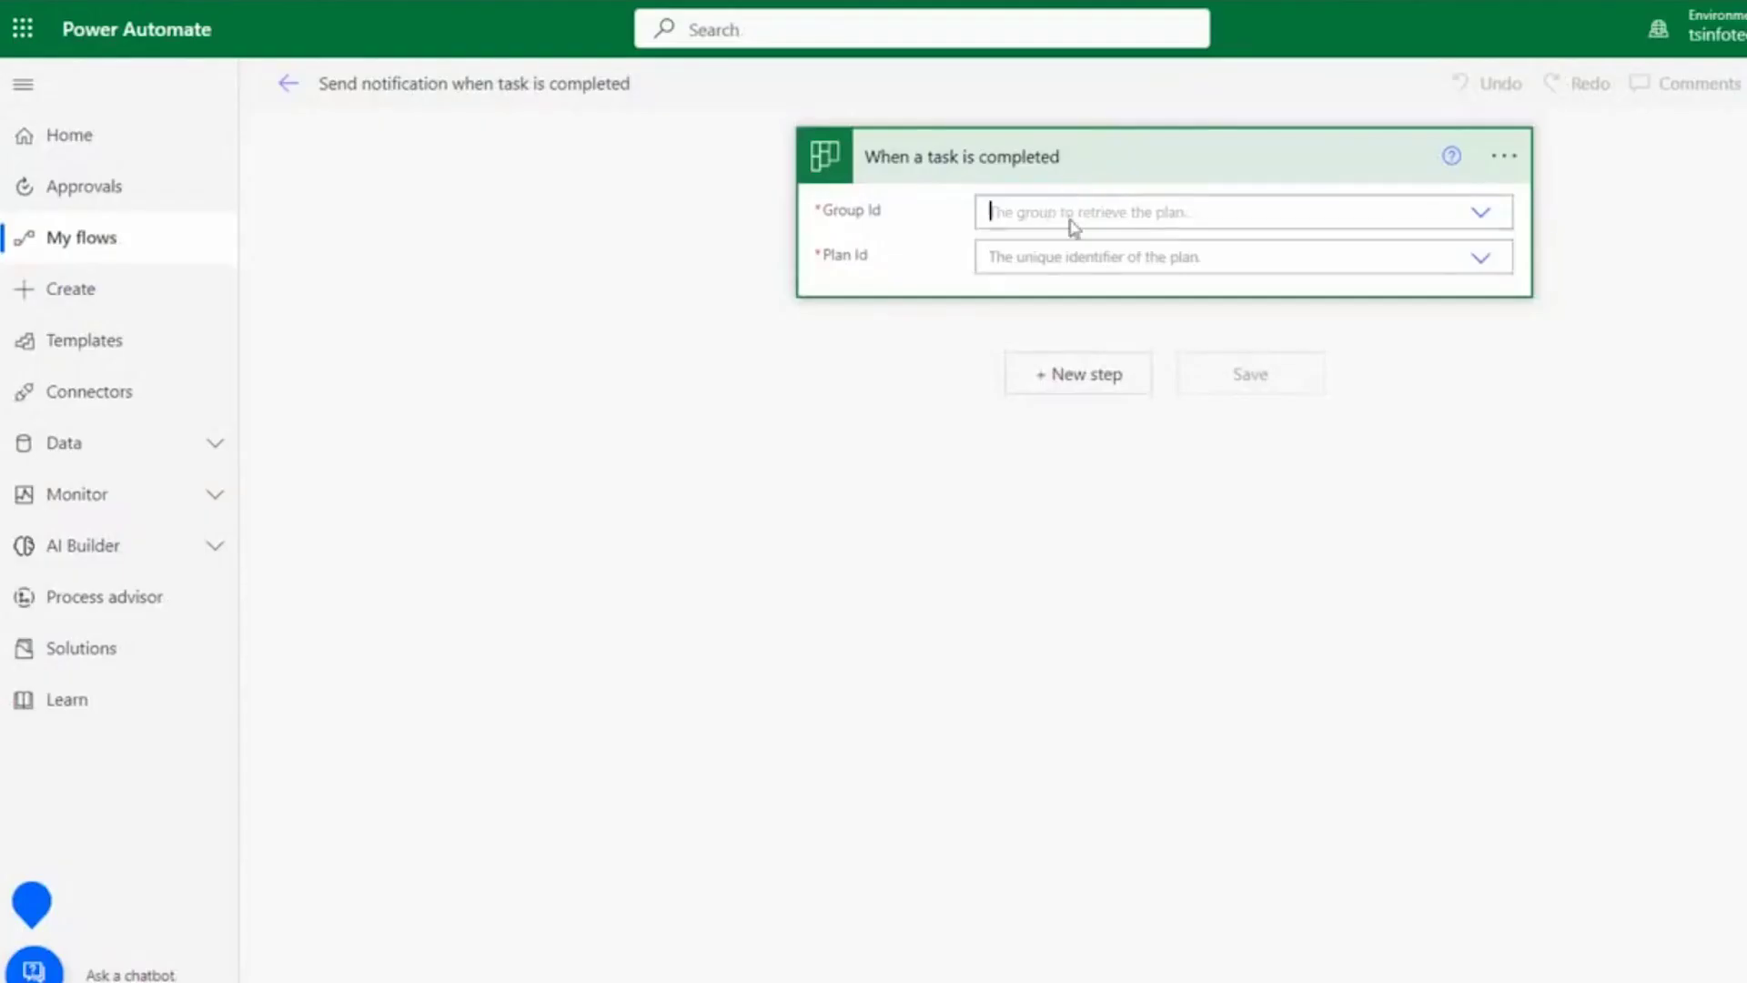
left_click(1065, 212)
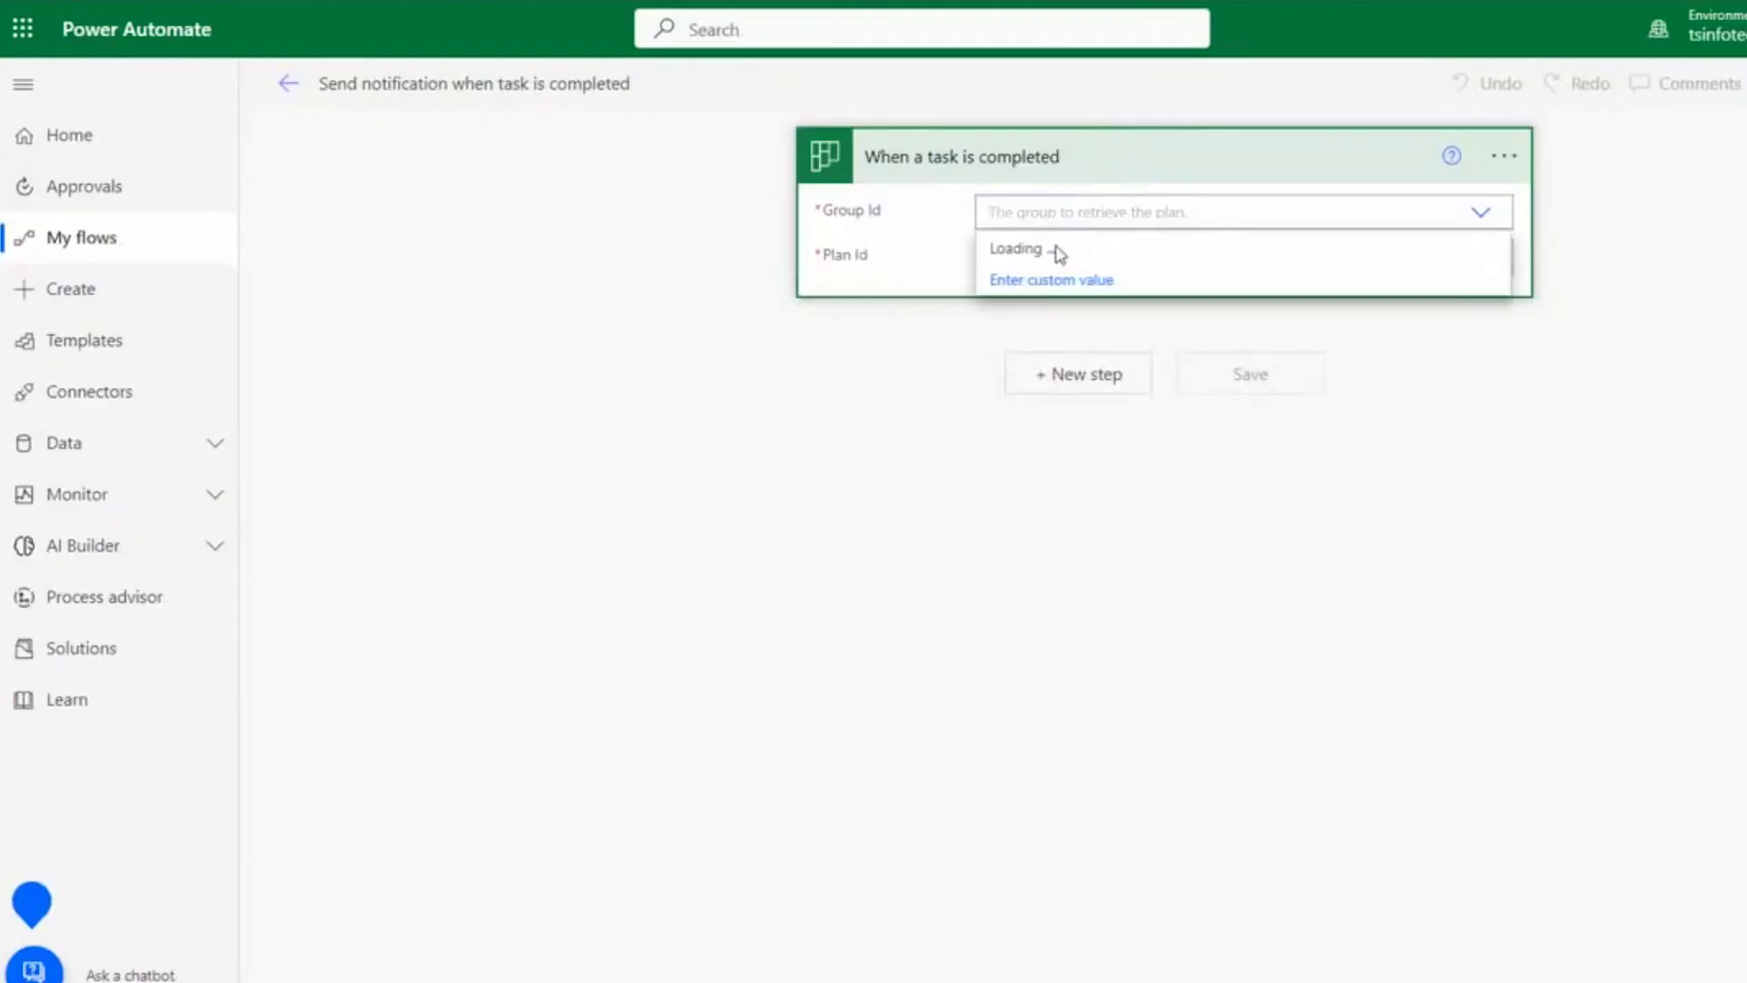
Set the trigger's Group Id to Team1 and Plan Id to Daily Tasks, then add a new step
scroll(1046, 400, "down", 5)
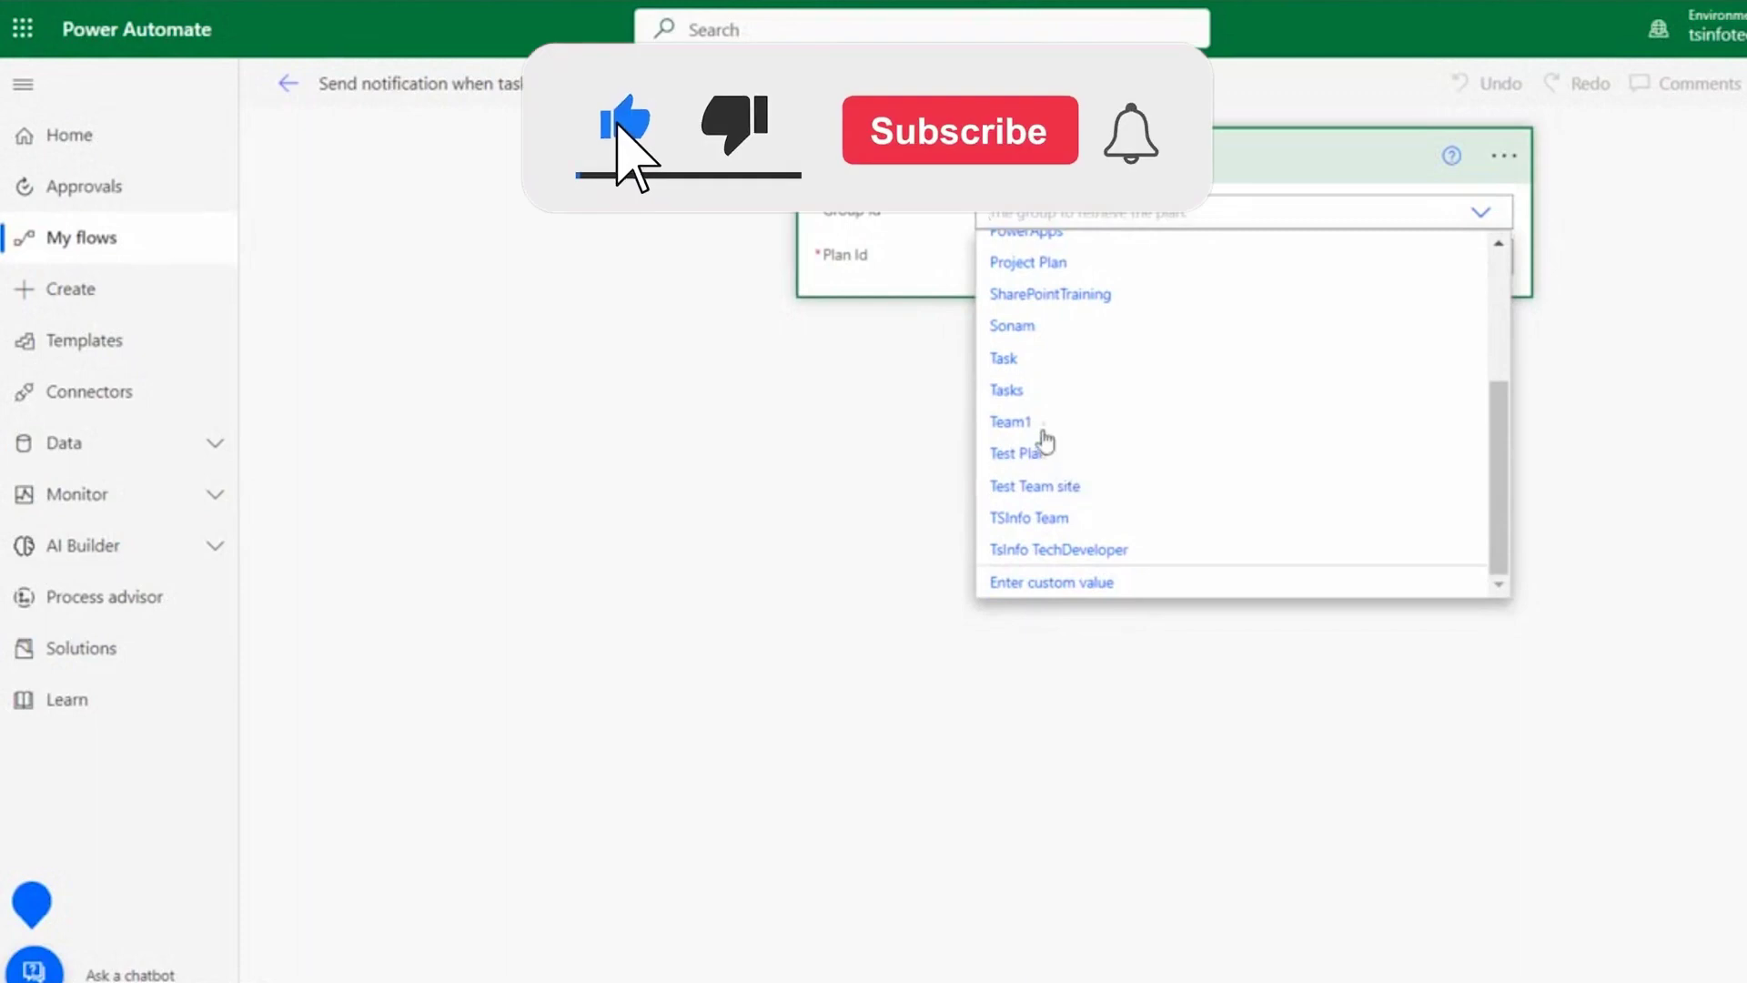
left_click(1045, 421)
left_click(983, 264)
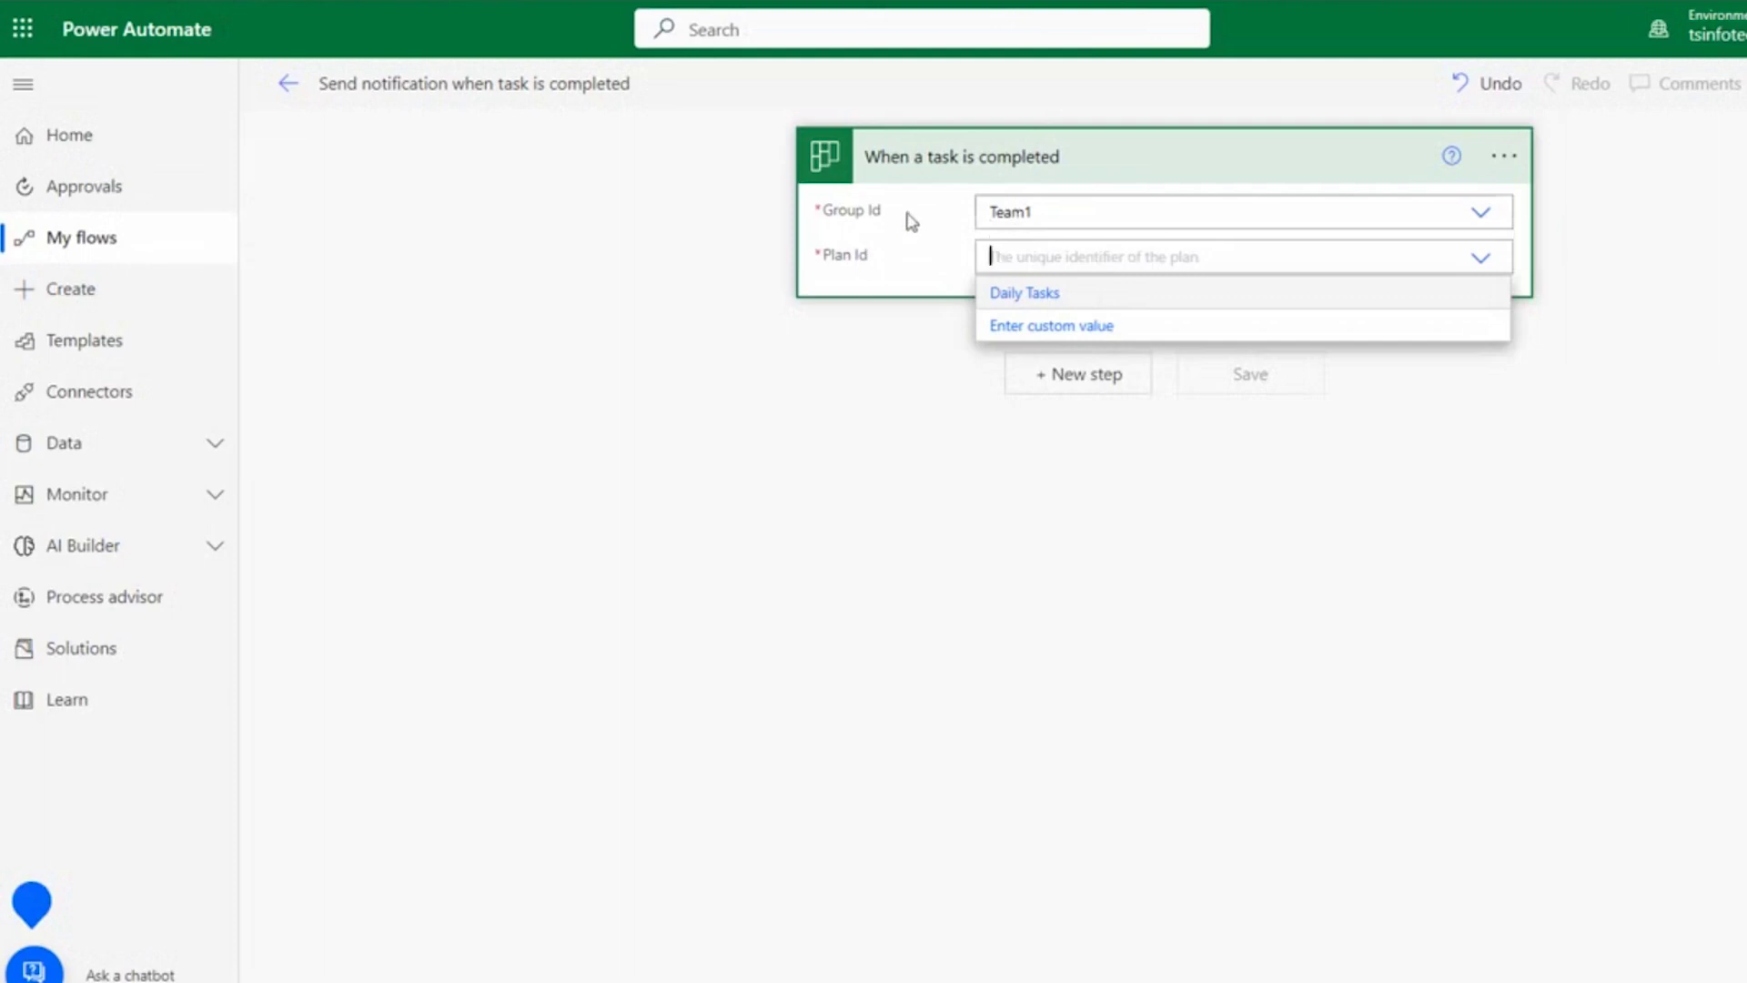
left_click(1042, 297)
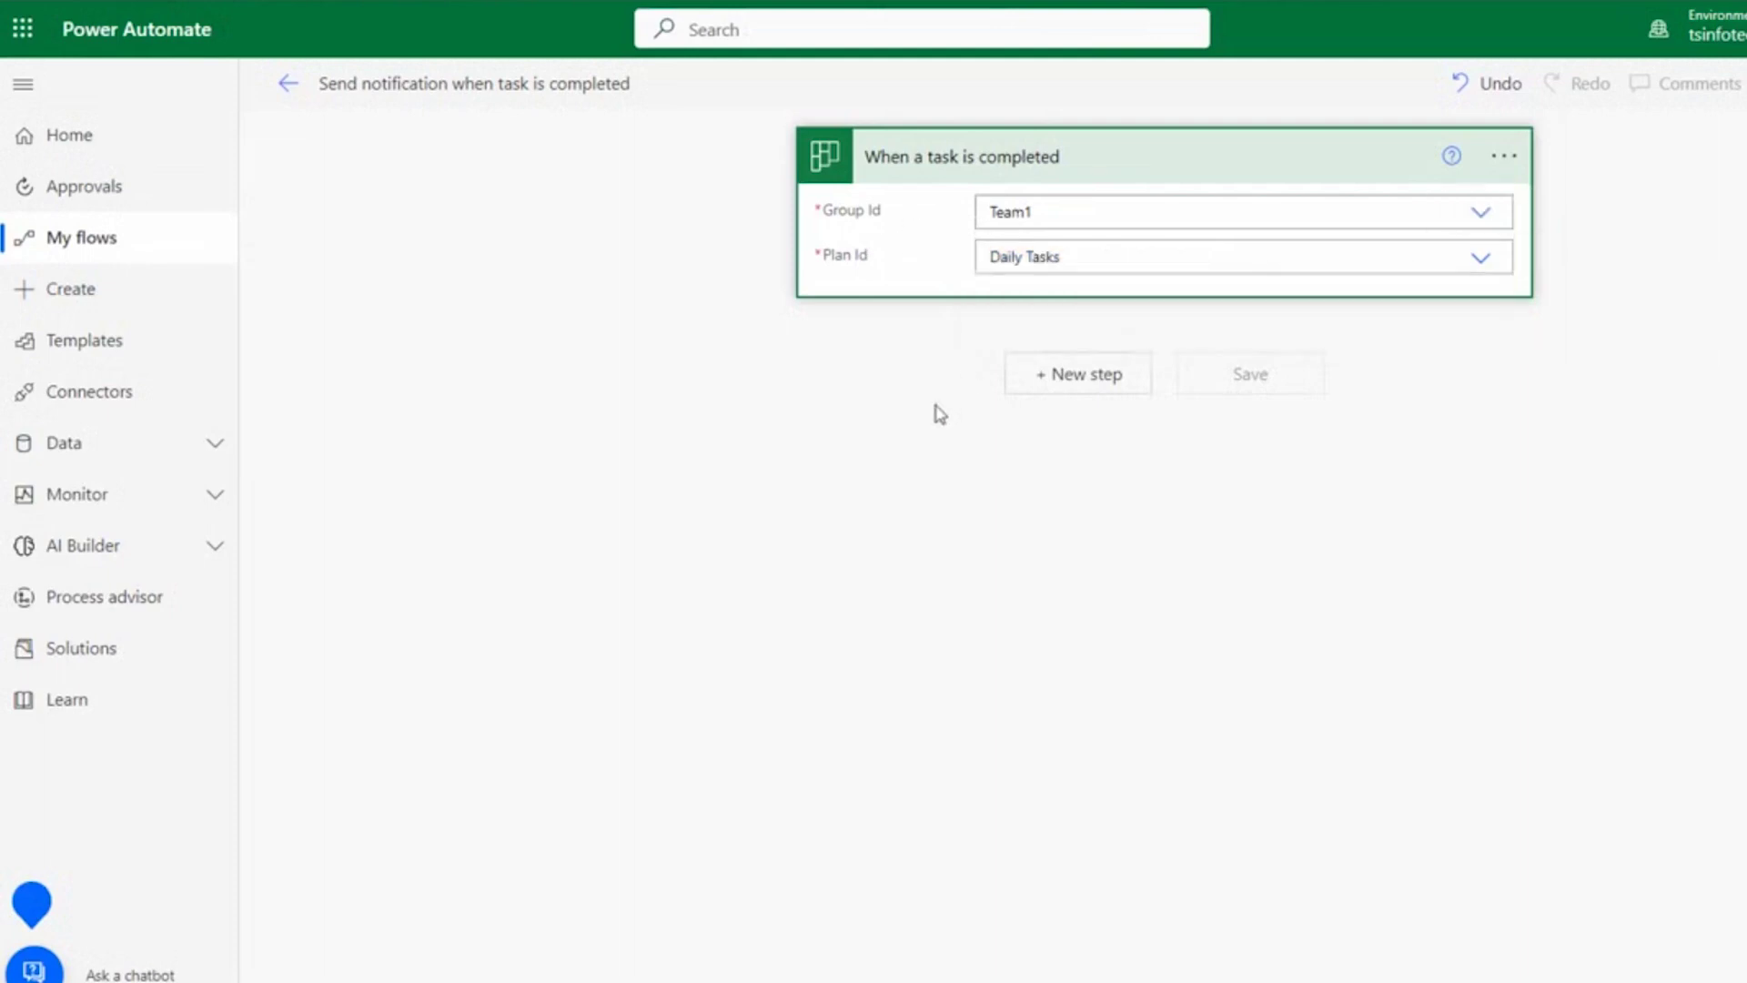
left_click(1039, 386)
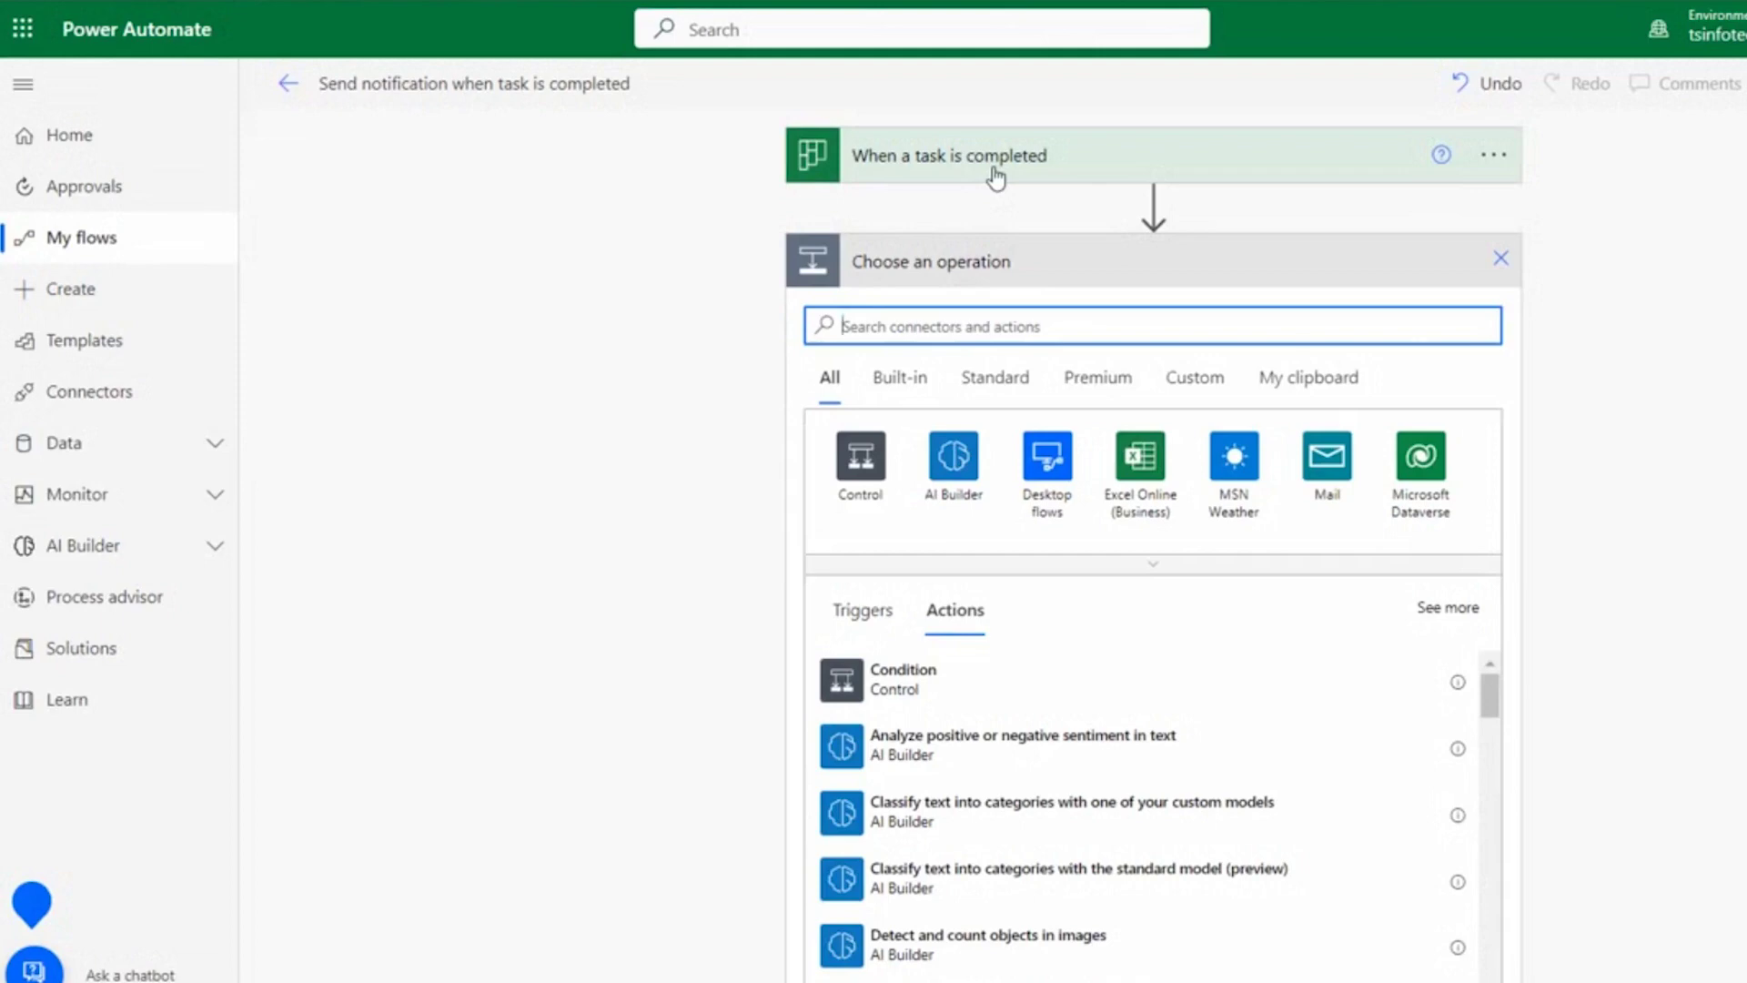
Add Office 365 Users 'Get user profile (V2)' and open dynamic content for its User (UPN)
type("Get")
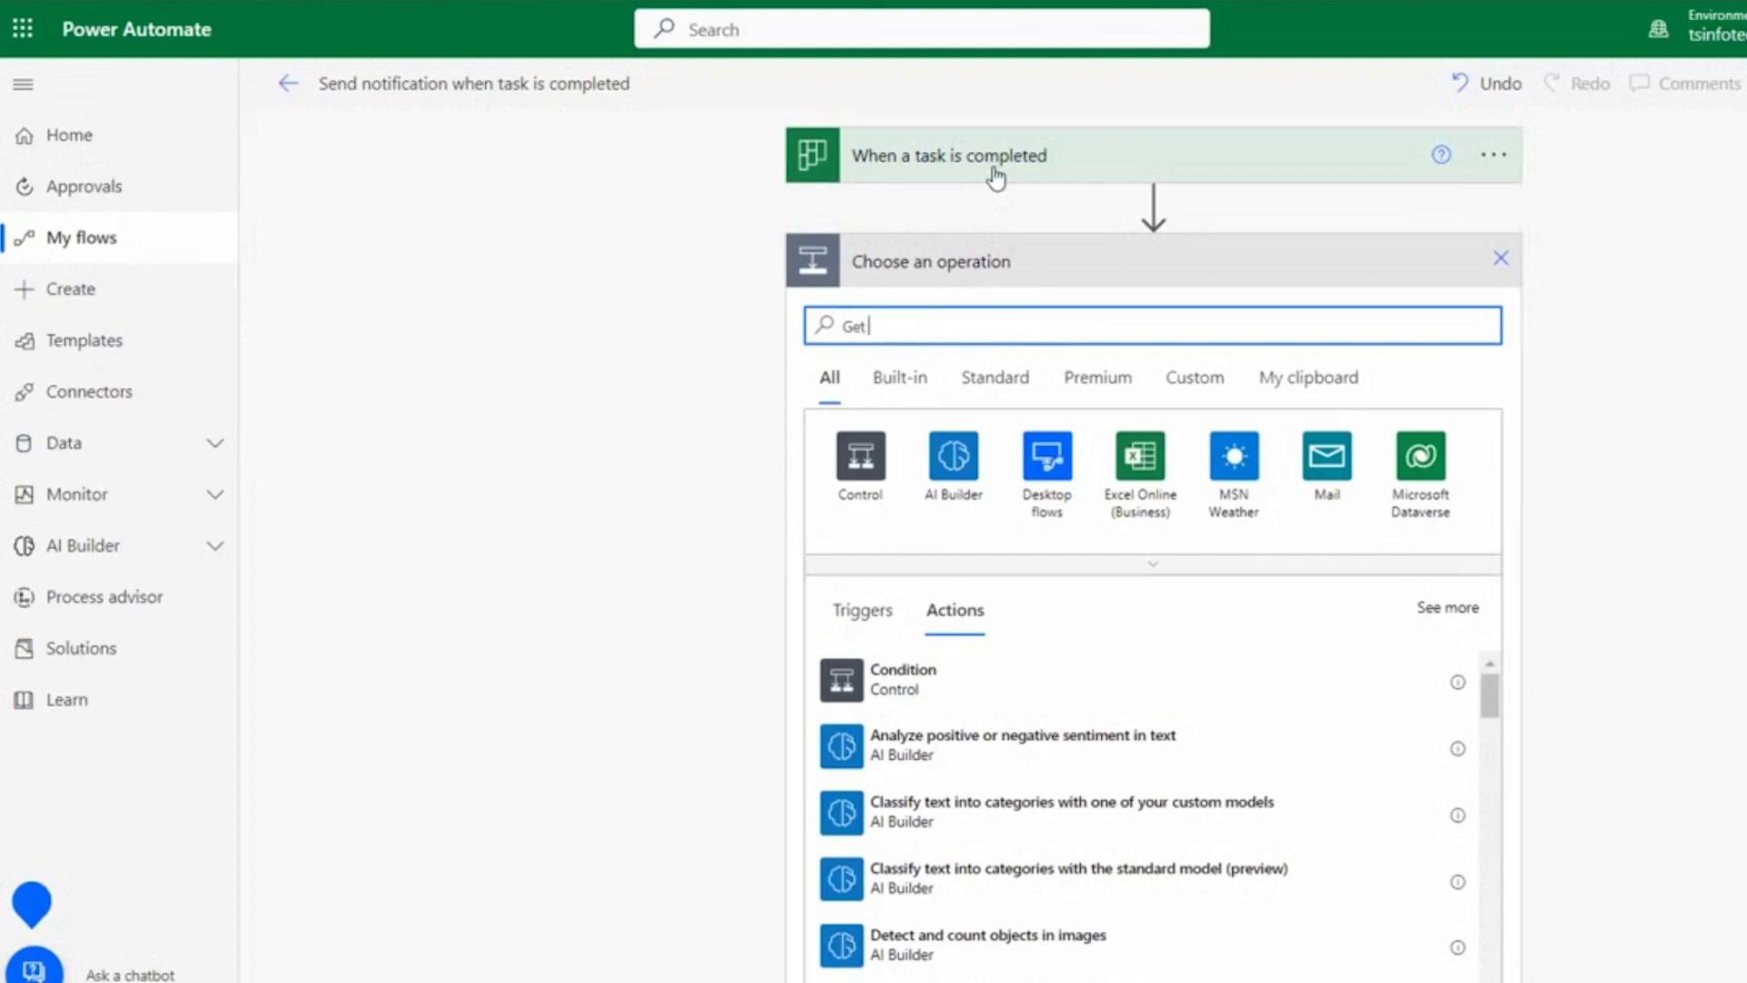
left_click(990, 507)
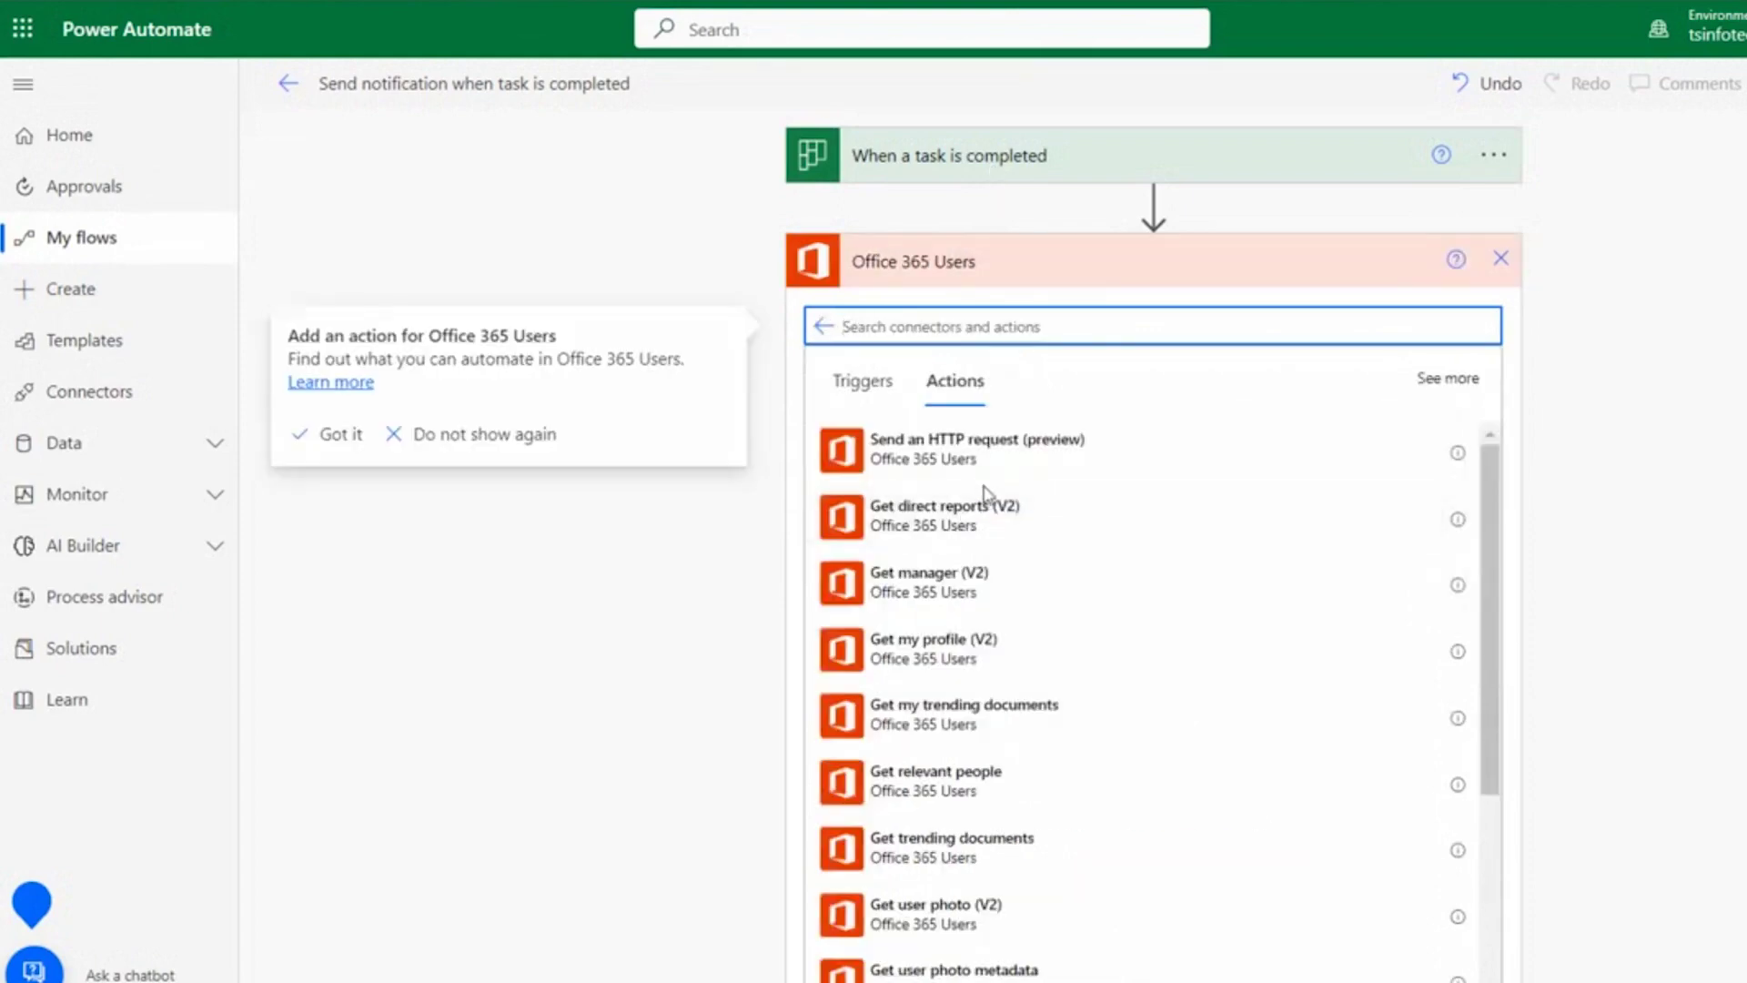
scroll(983, 496, "down", 2)
scroll(1022, 507, "up", 2)
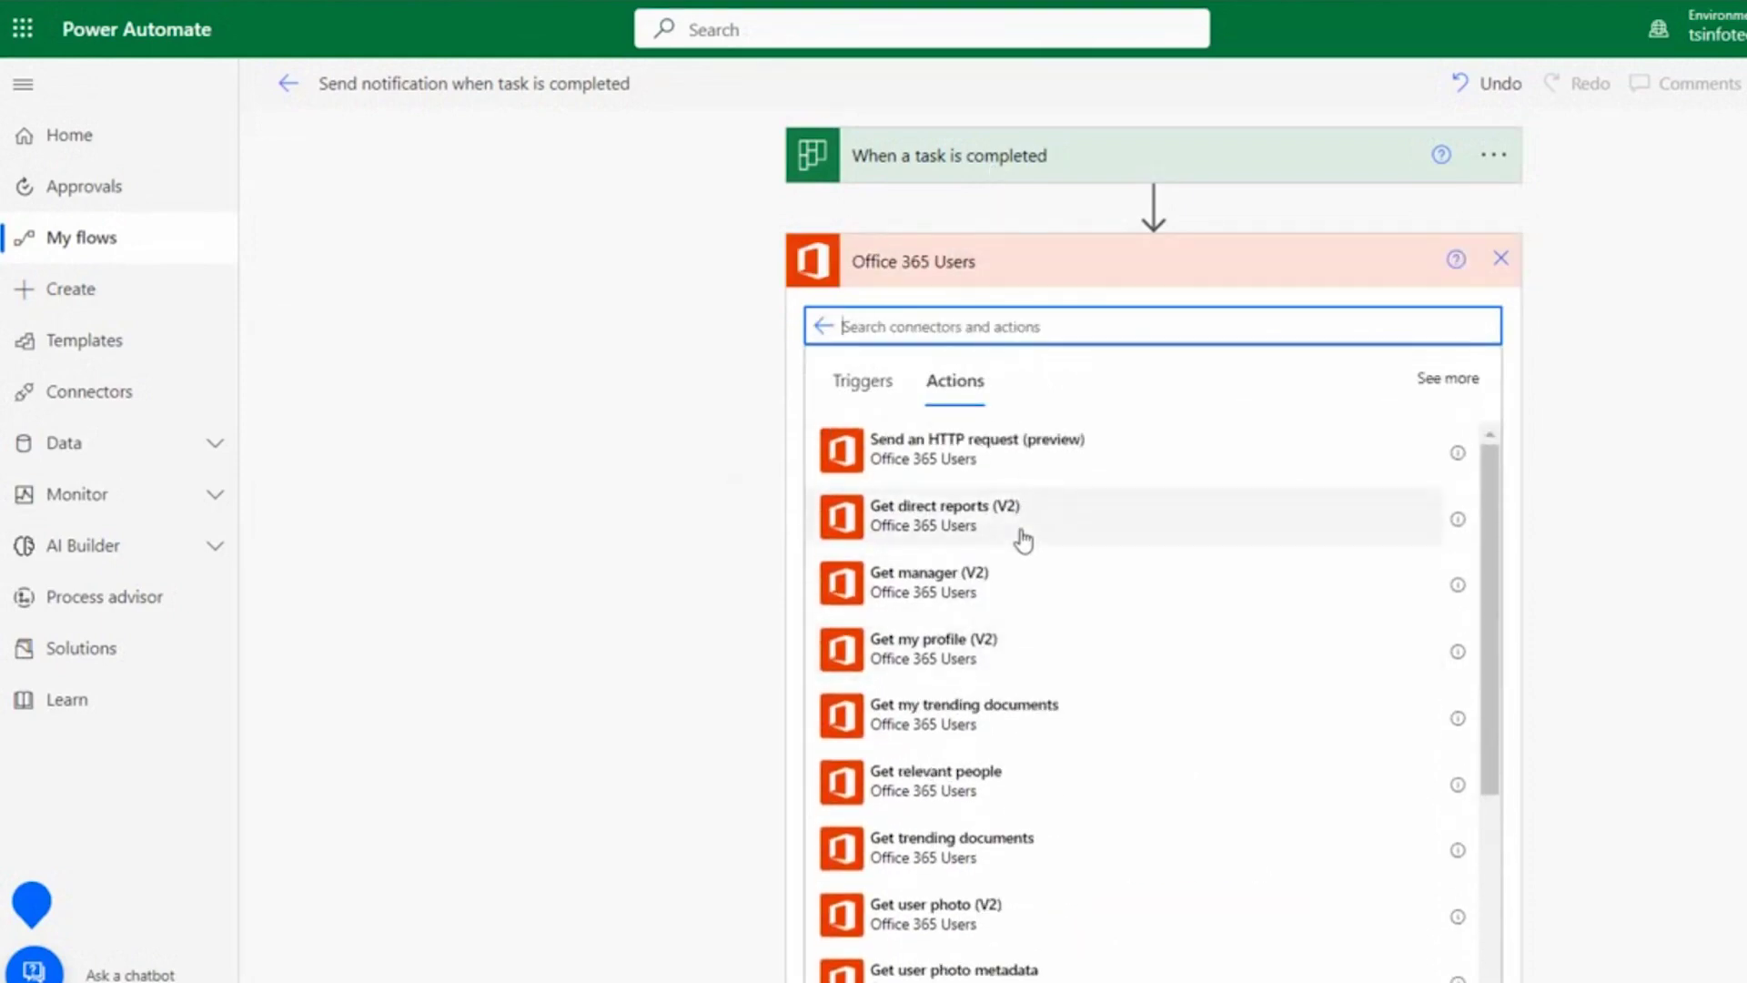
scroll(1022, 537, "down", 3)
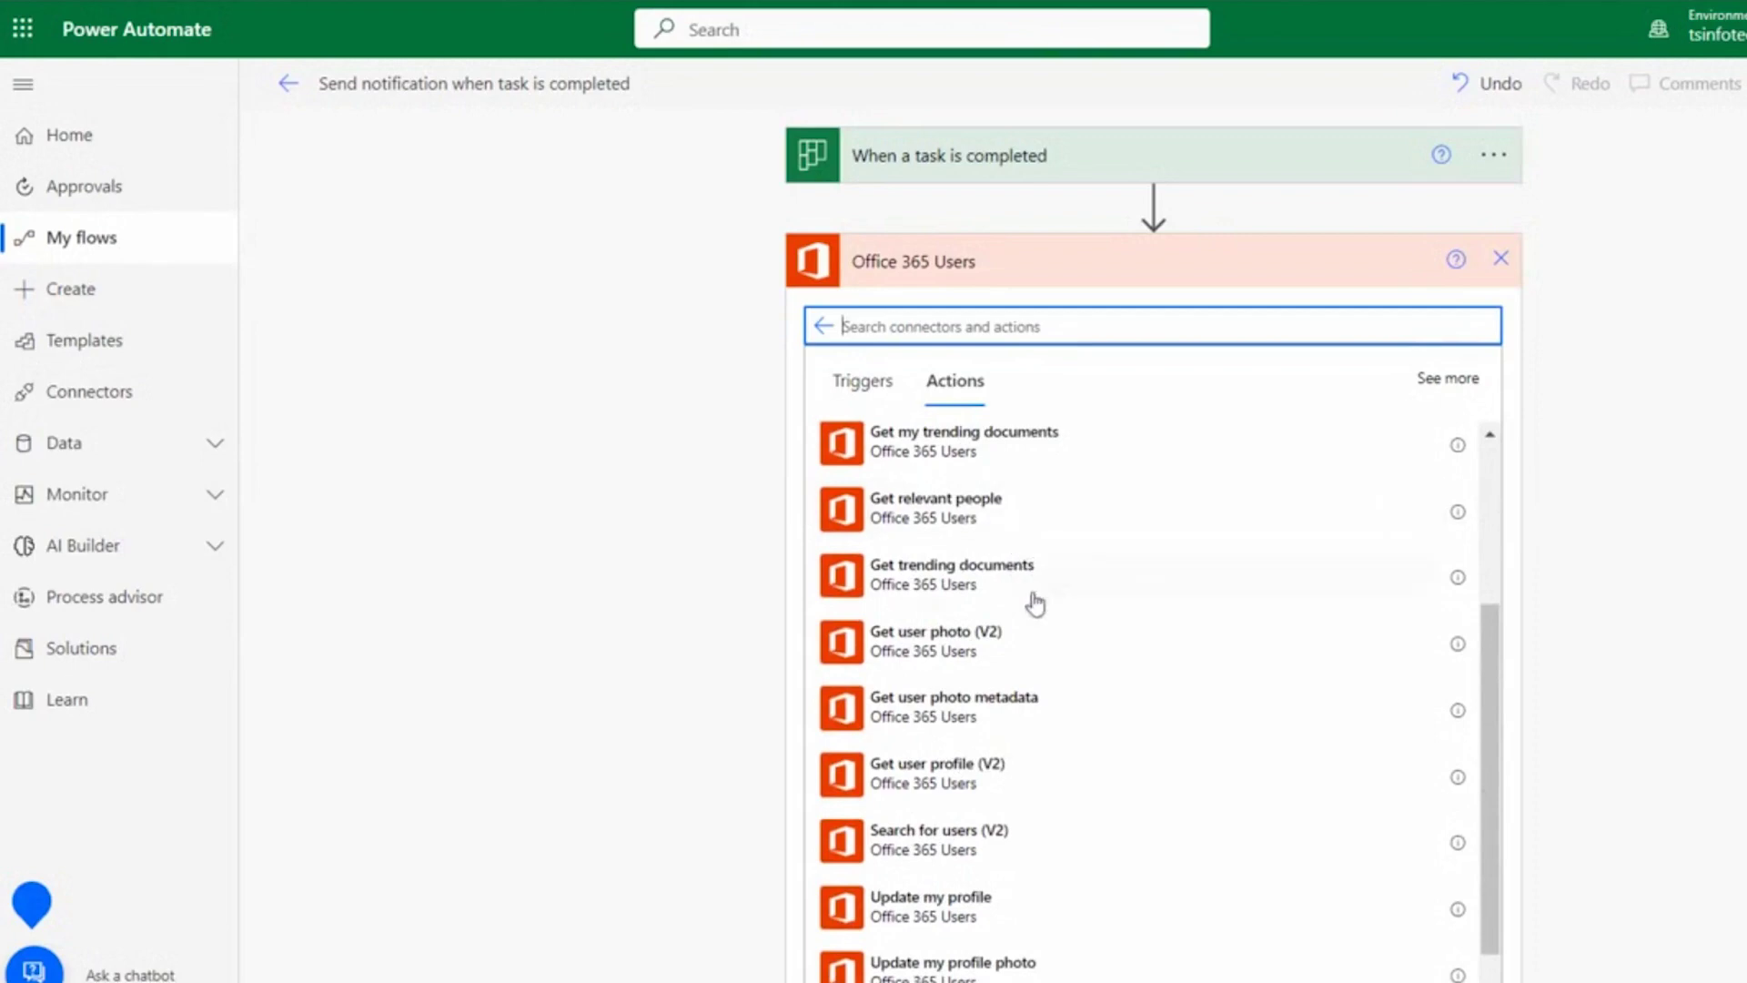
type("Get u")
left_click(986, 448)
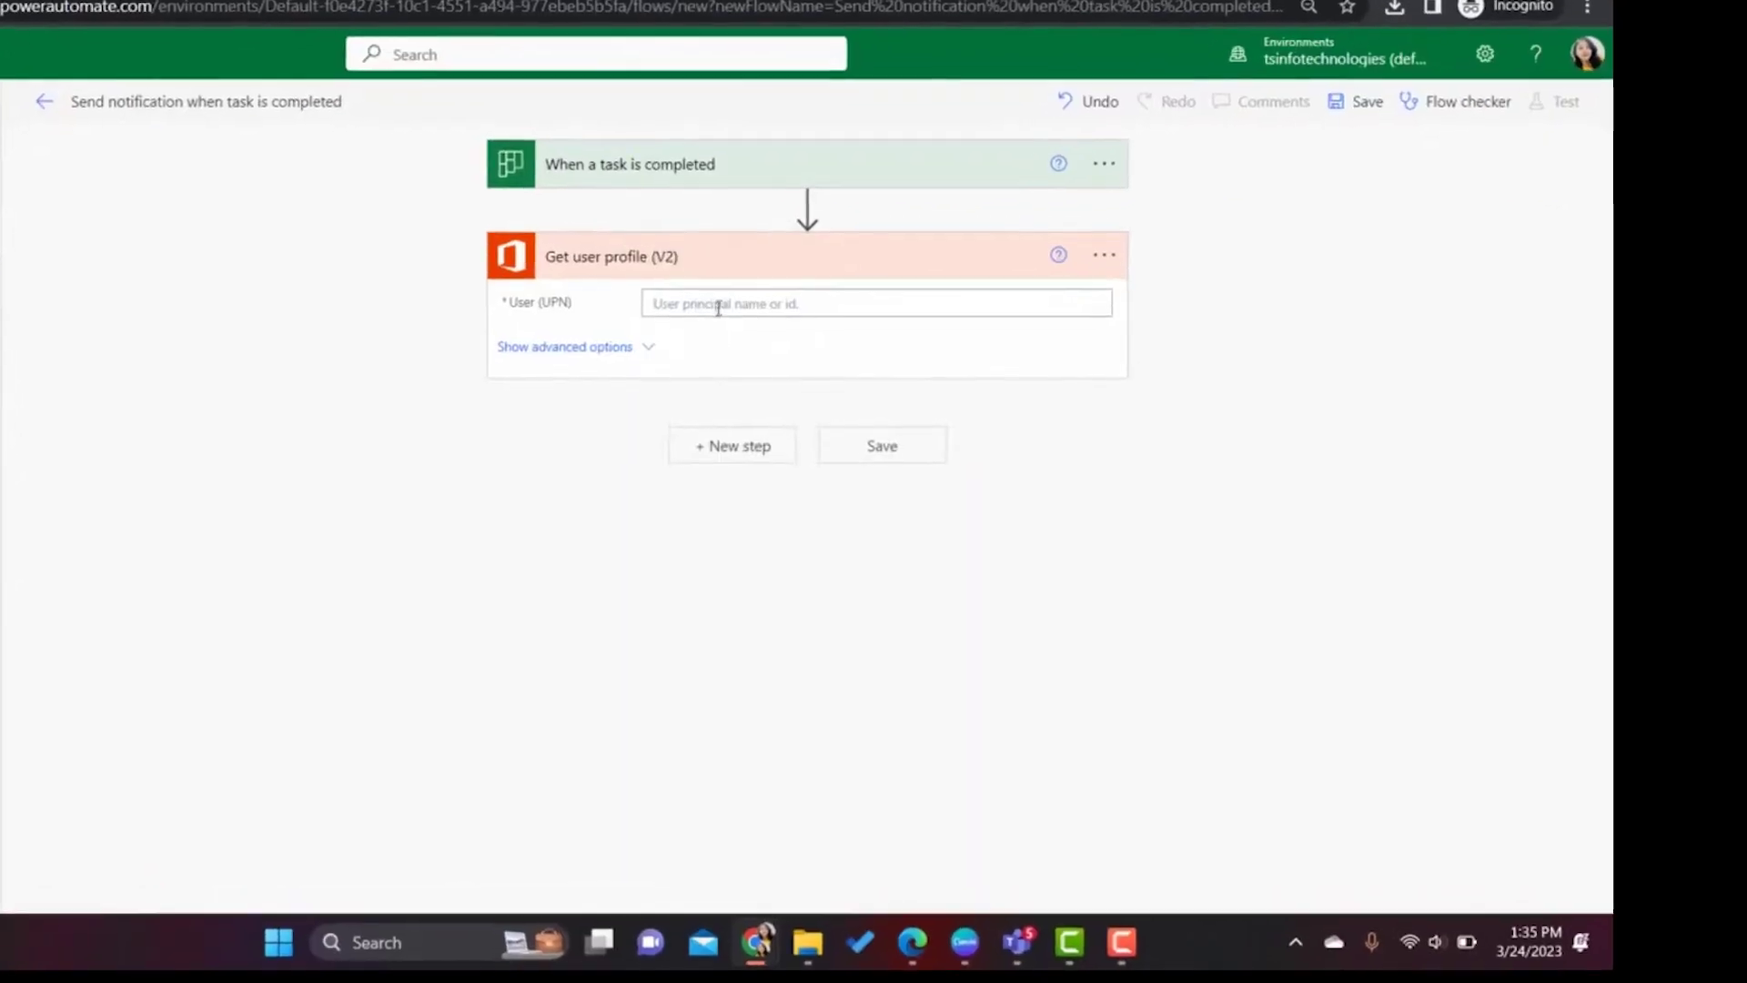
left_click(744, 293)
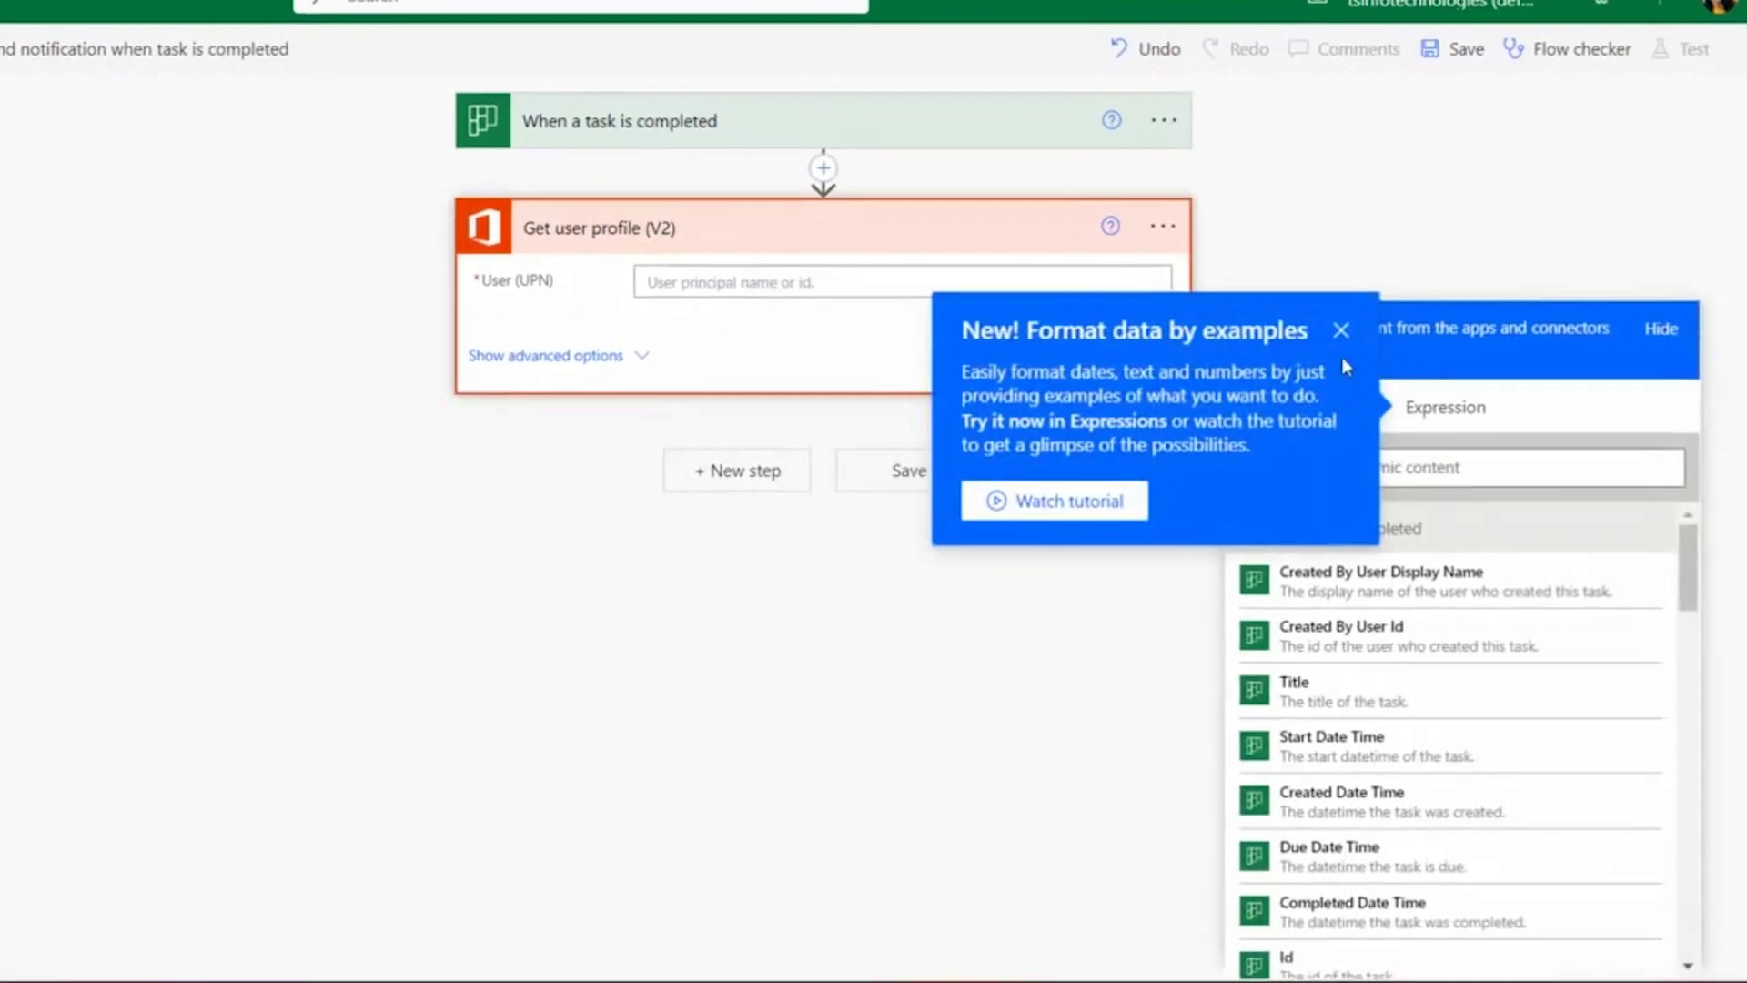
left_click(1342, 329)
left_click(1136, 283)
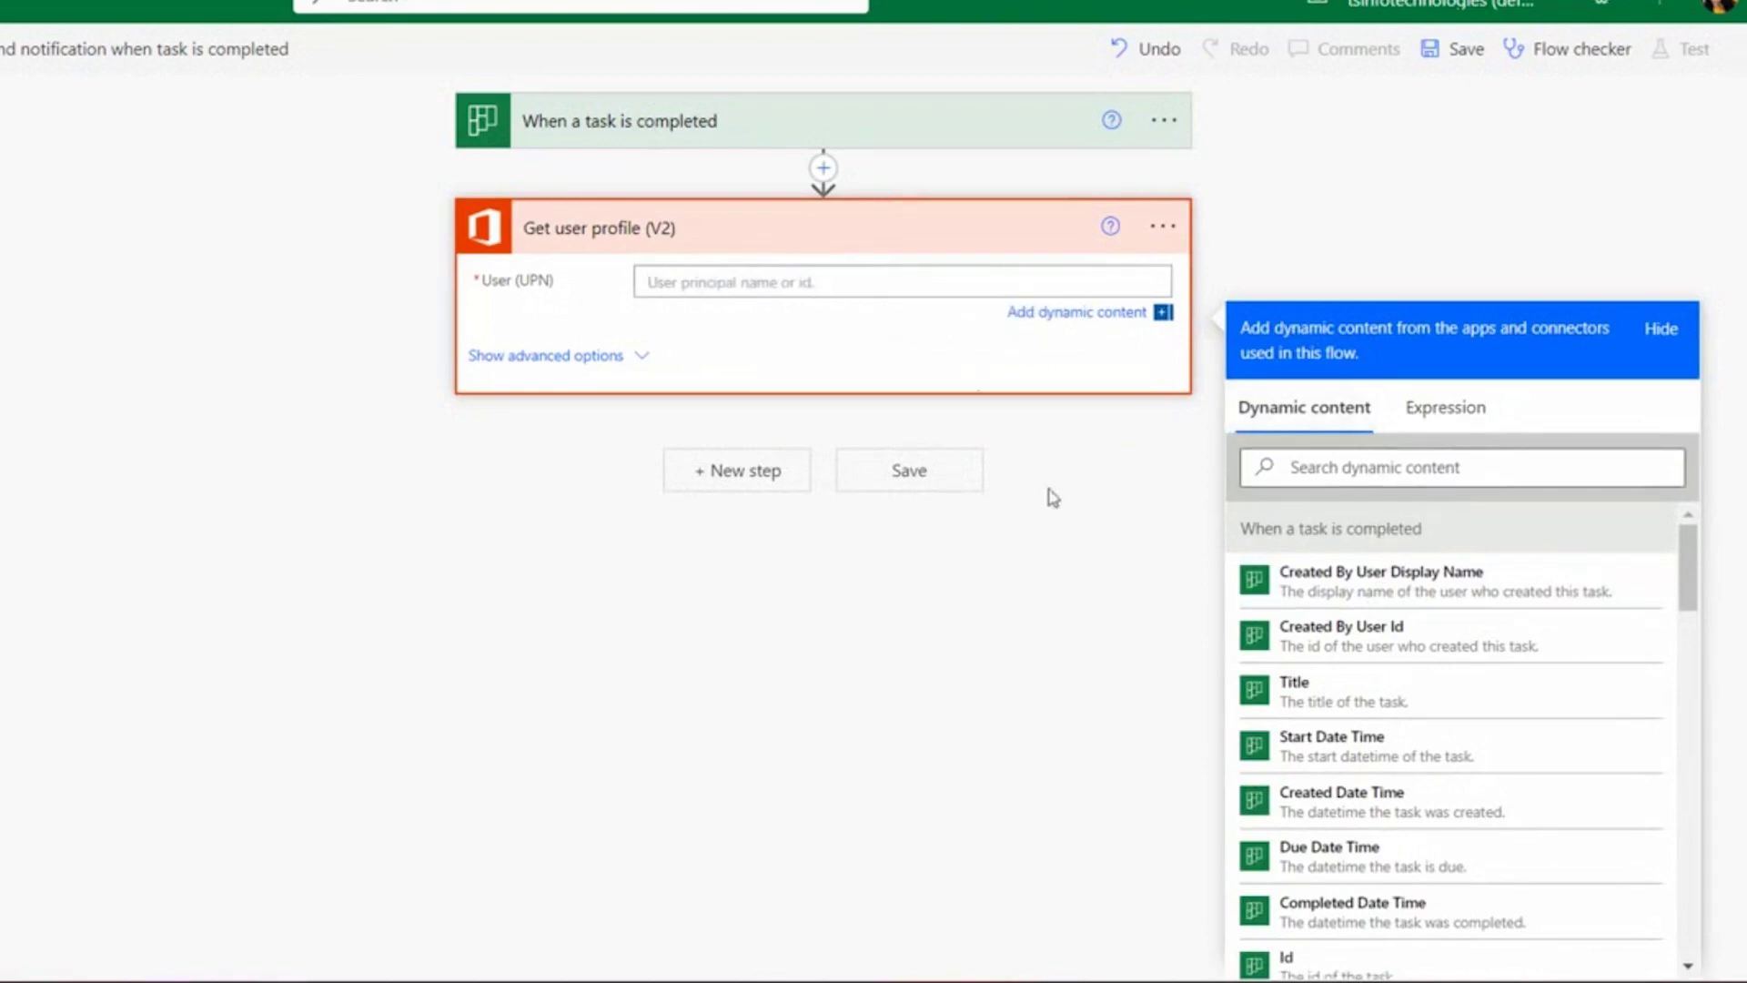
Set User (UPN) to 'assignments Assigned To User Id', which wraps the step in Apply to each
left_click(1388, 459)
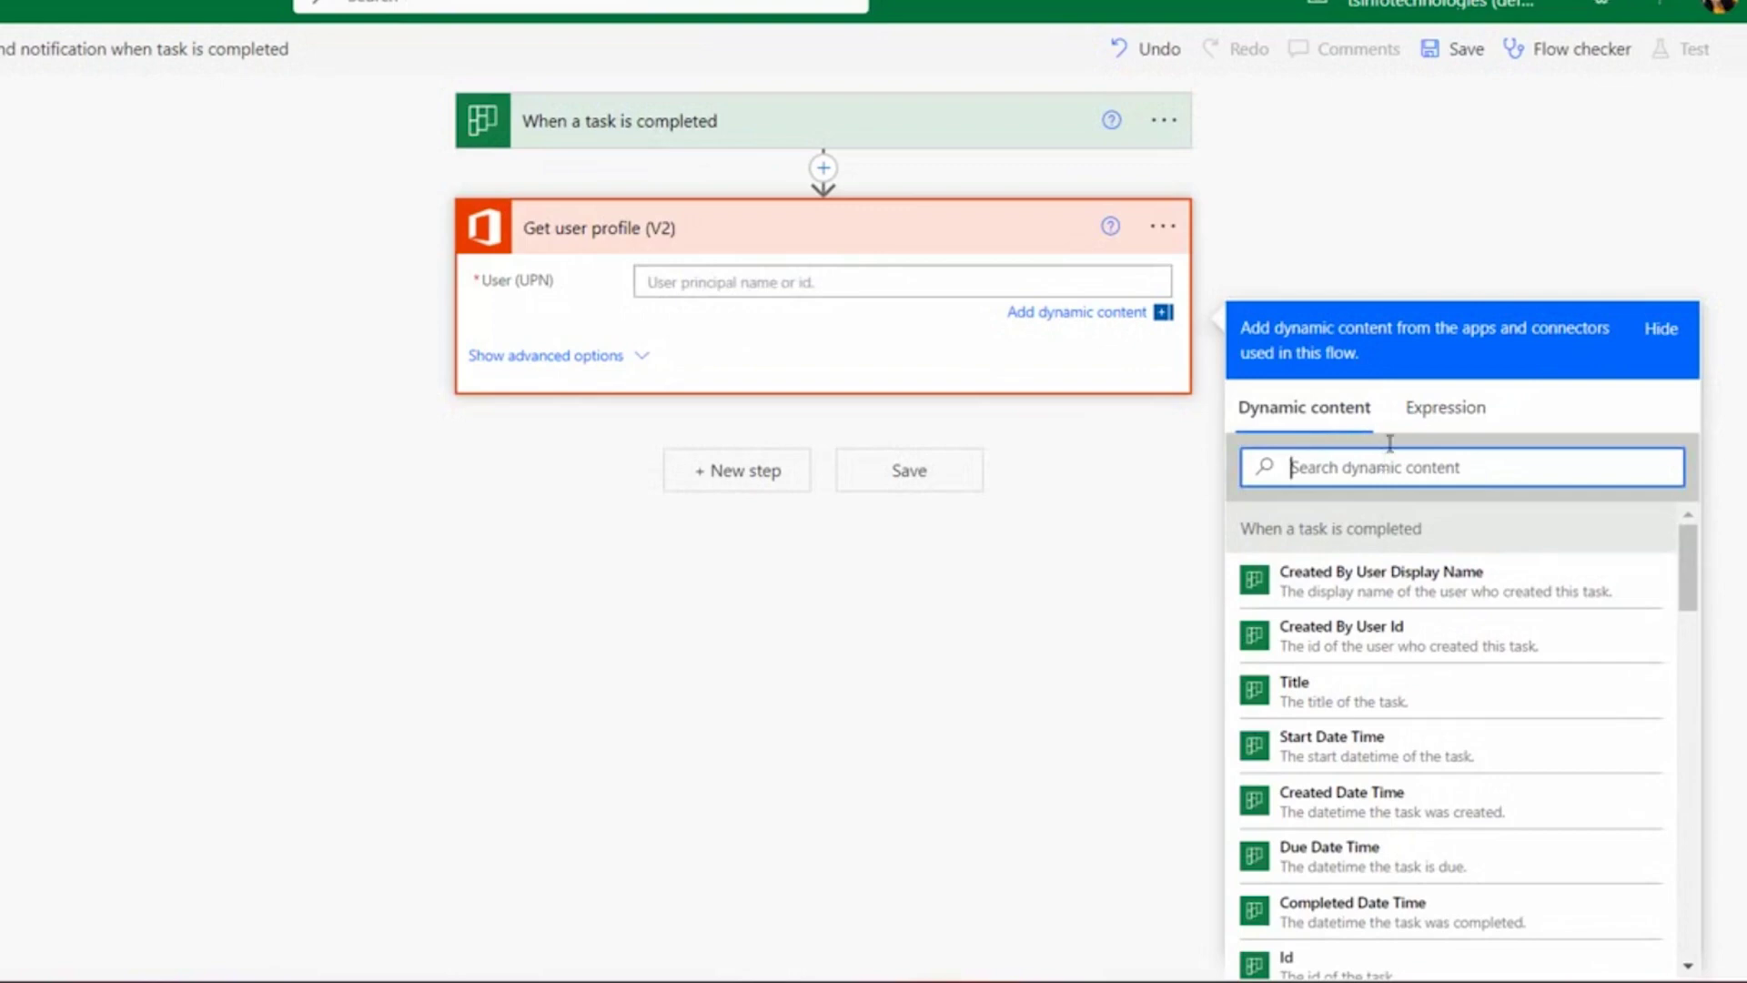
type("user id")
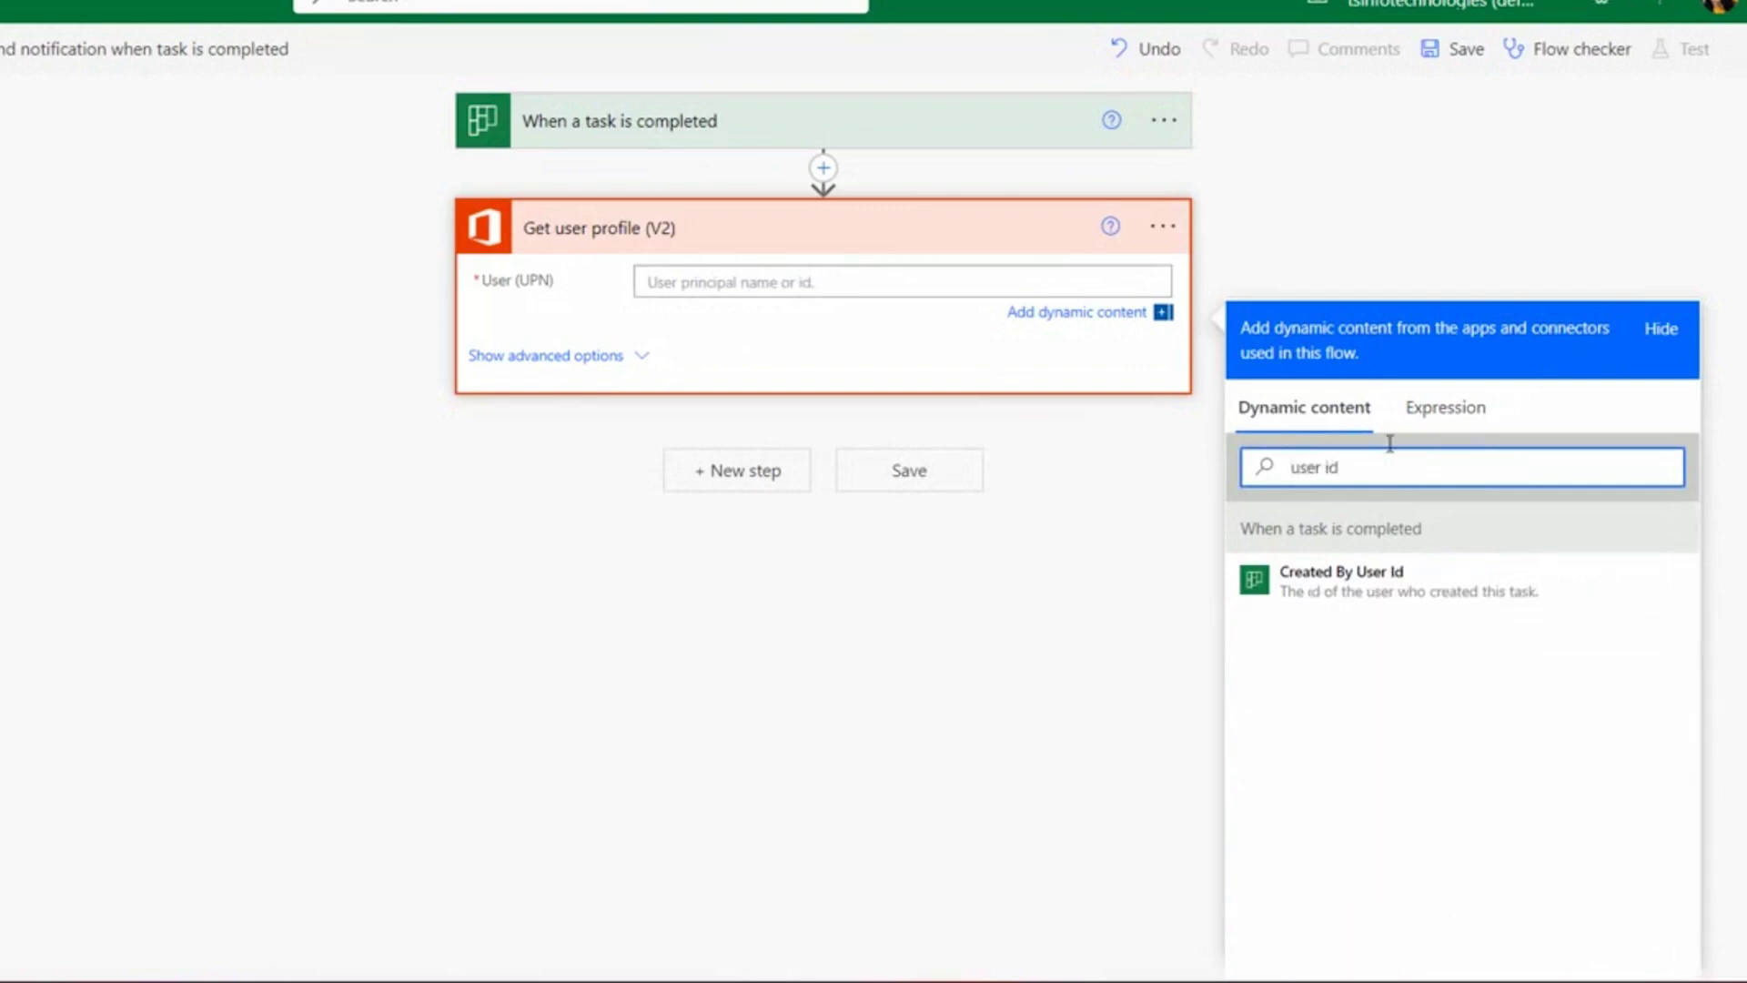
key("ctrl+a")
key("BackSpace")
type("asi")
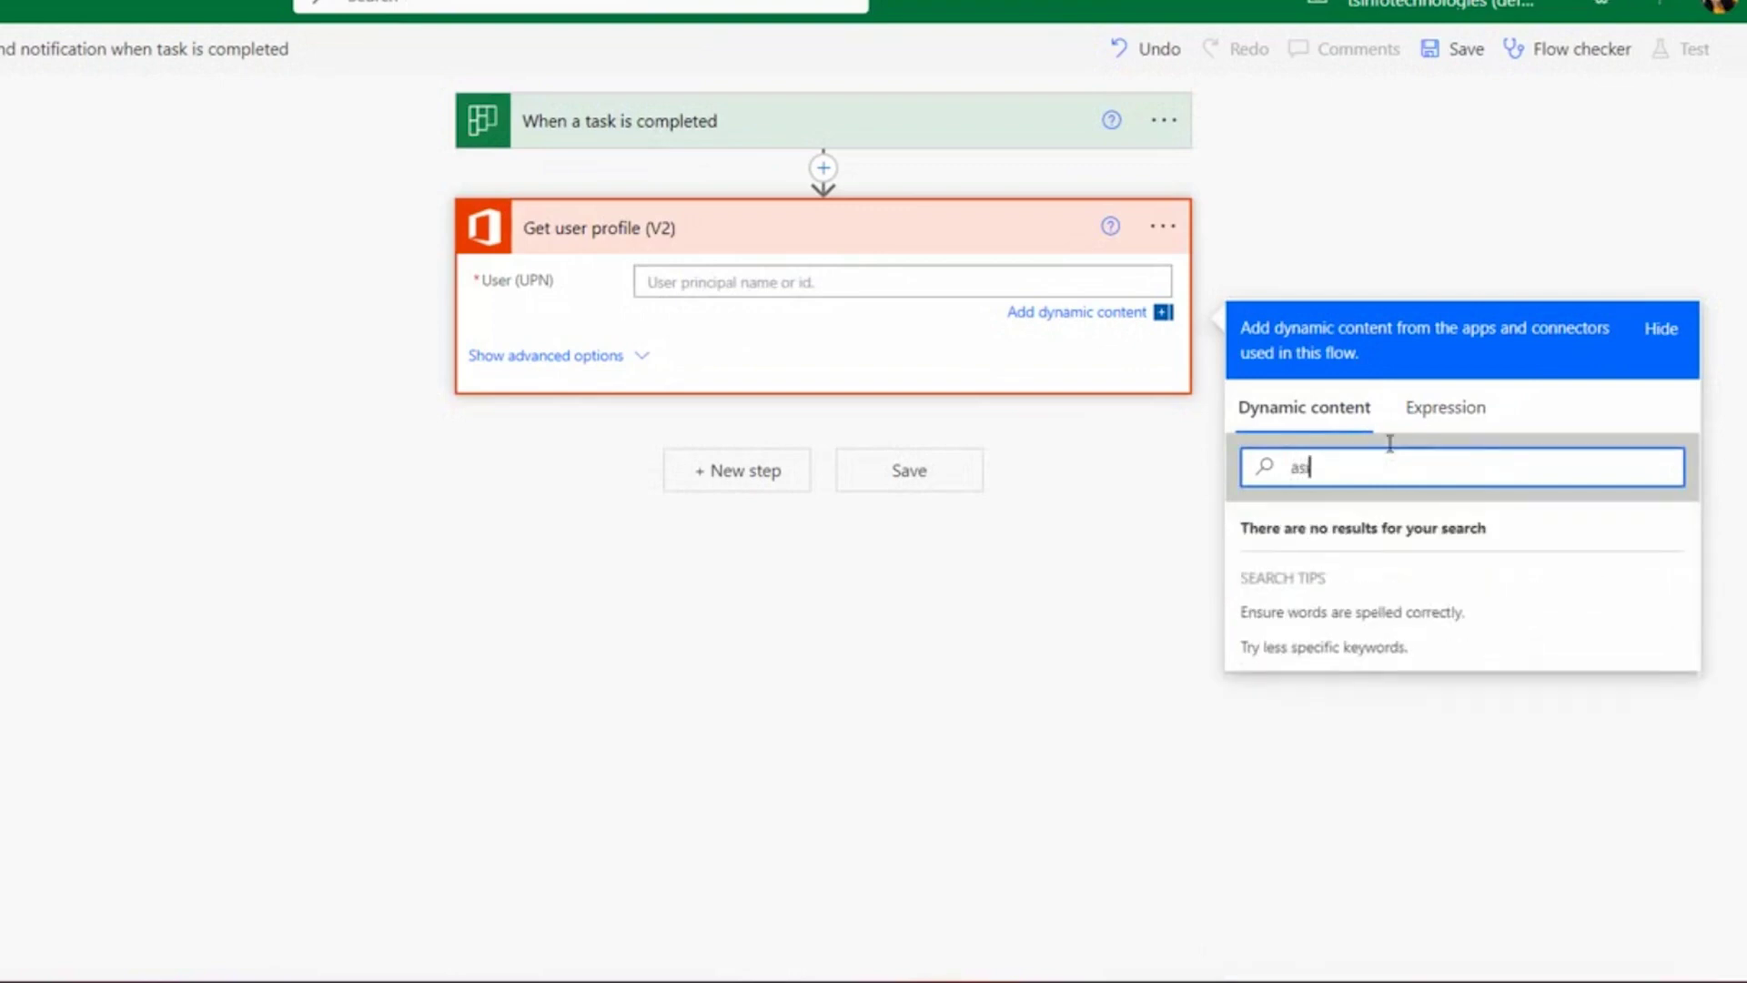
key("BackSpace")
type("si")
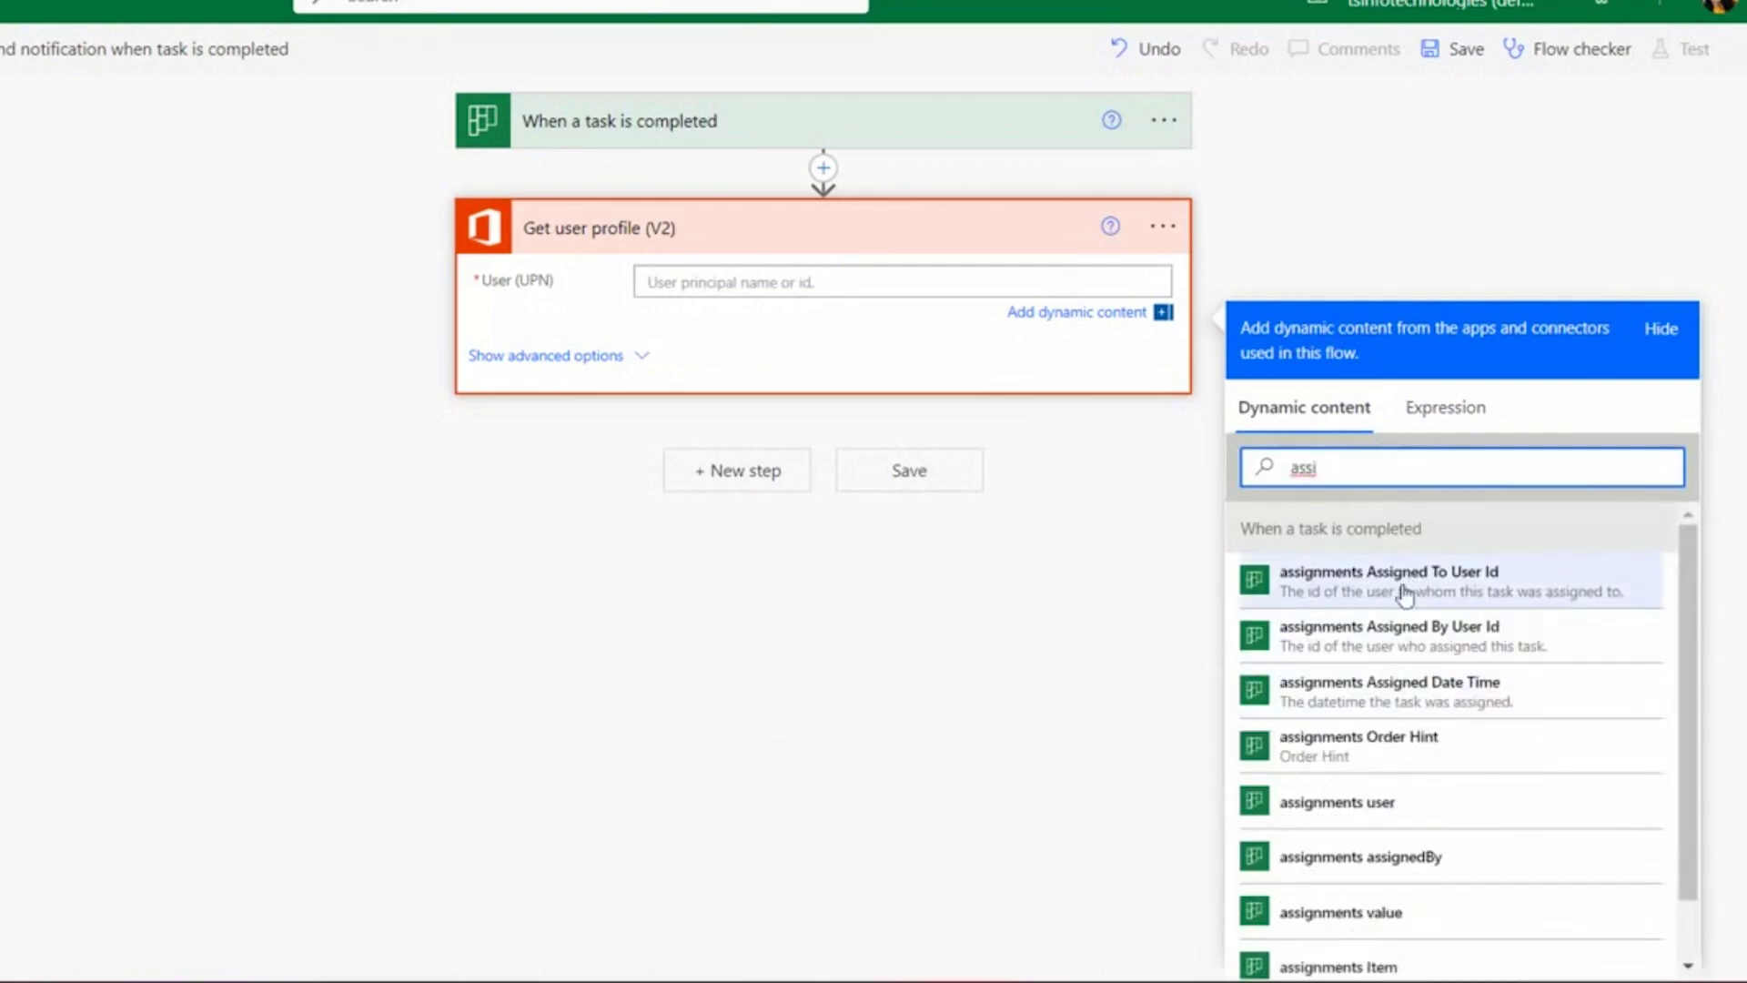
left_click(1499, 599)
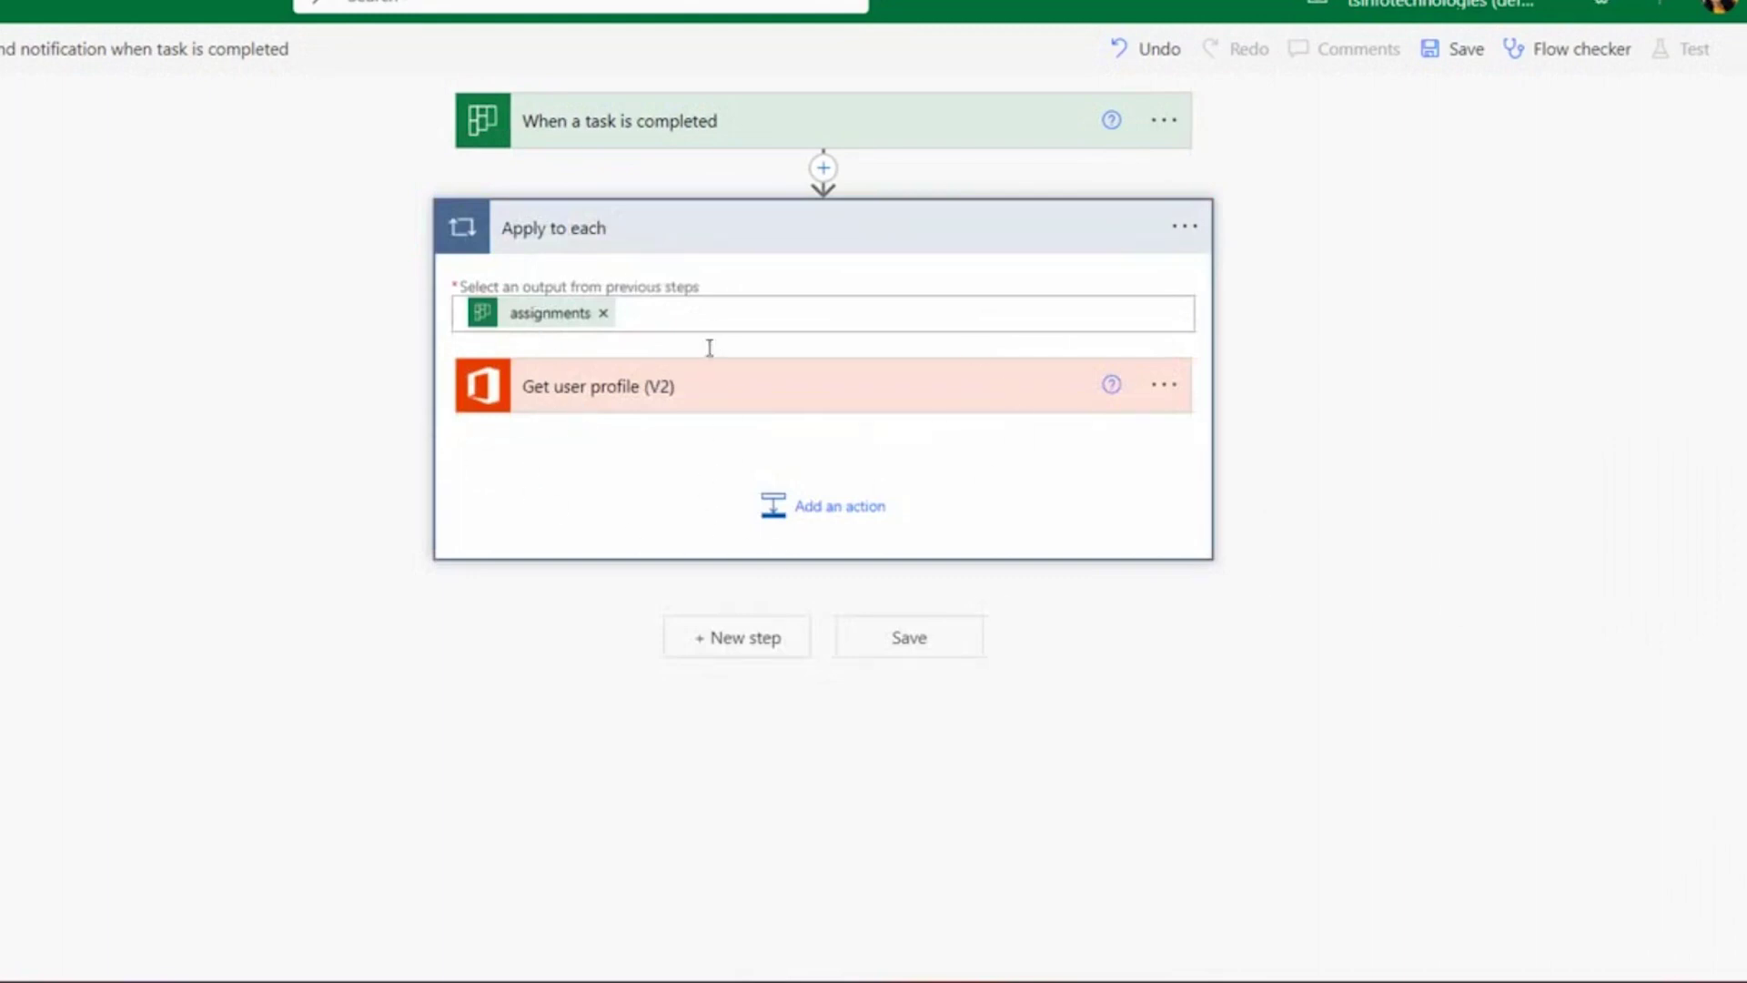
Add Teams 'Post message in a chat or channel' inside the loop, posting as Flow bot
left_click(756, 526)
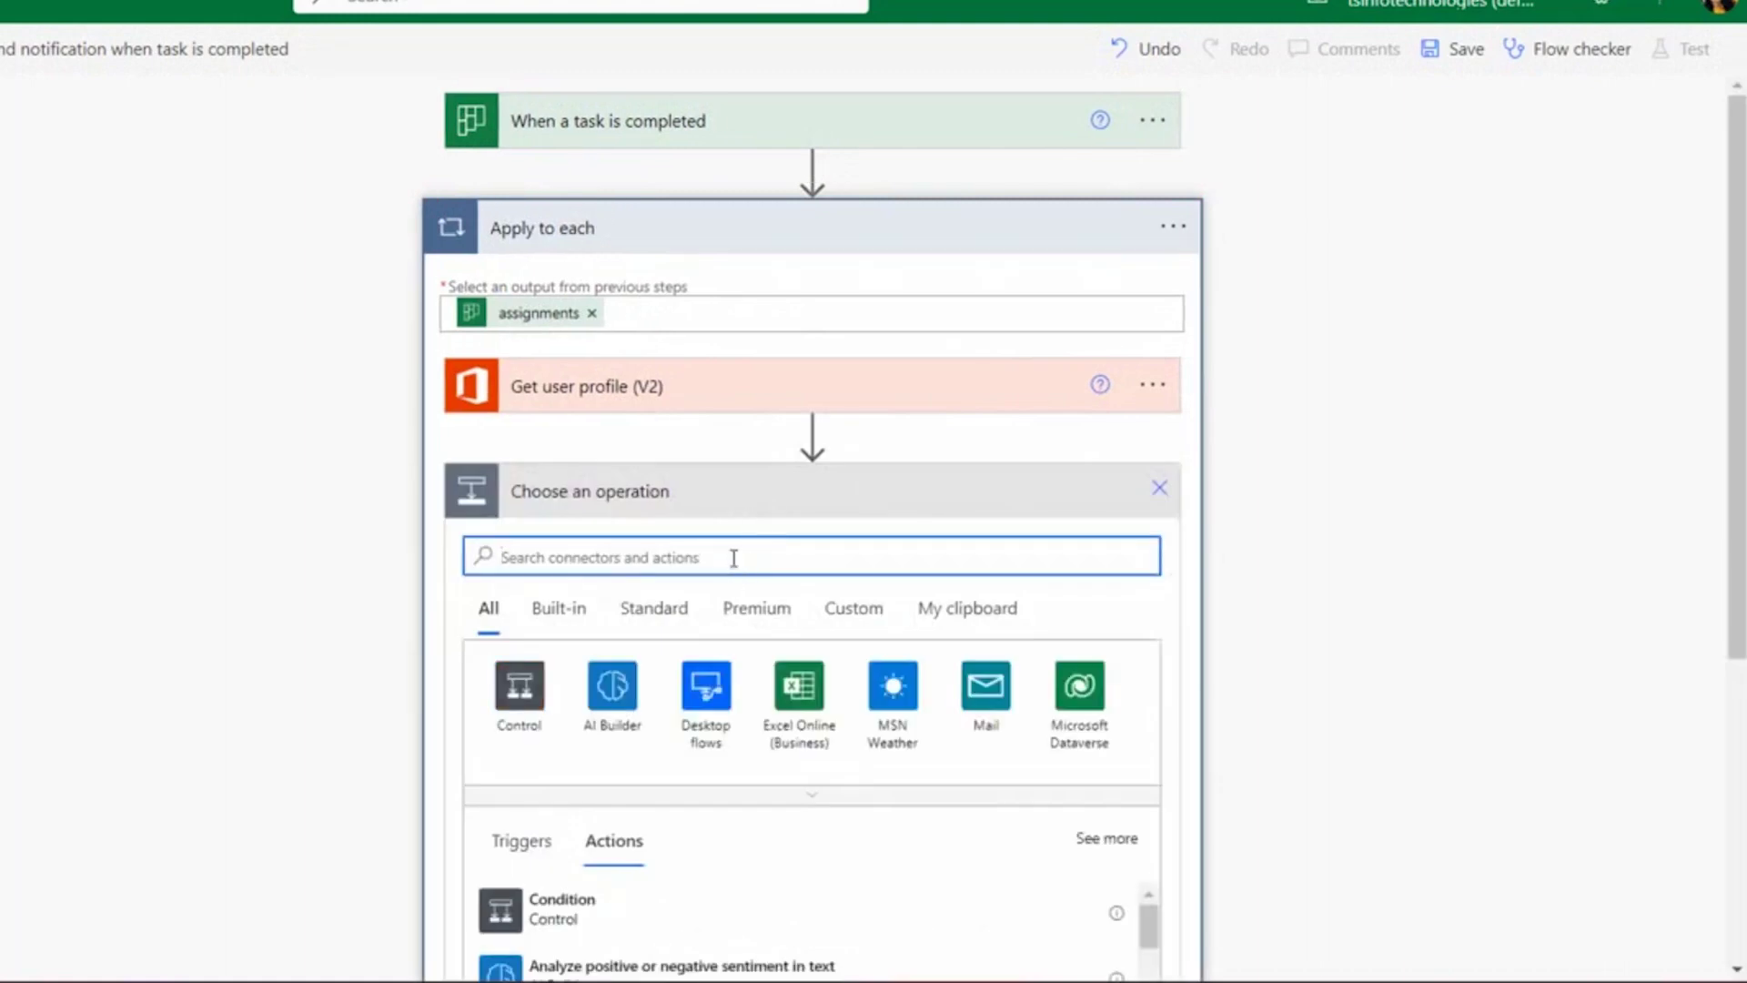
type("post")
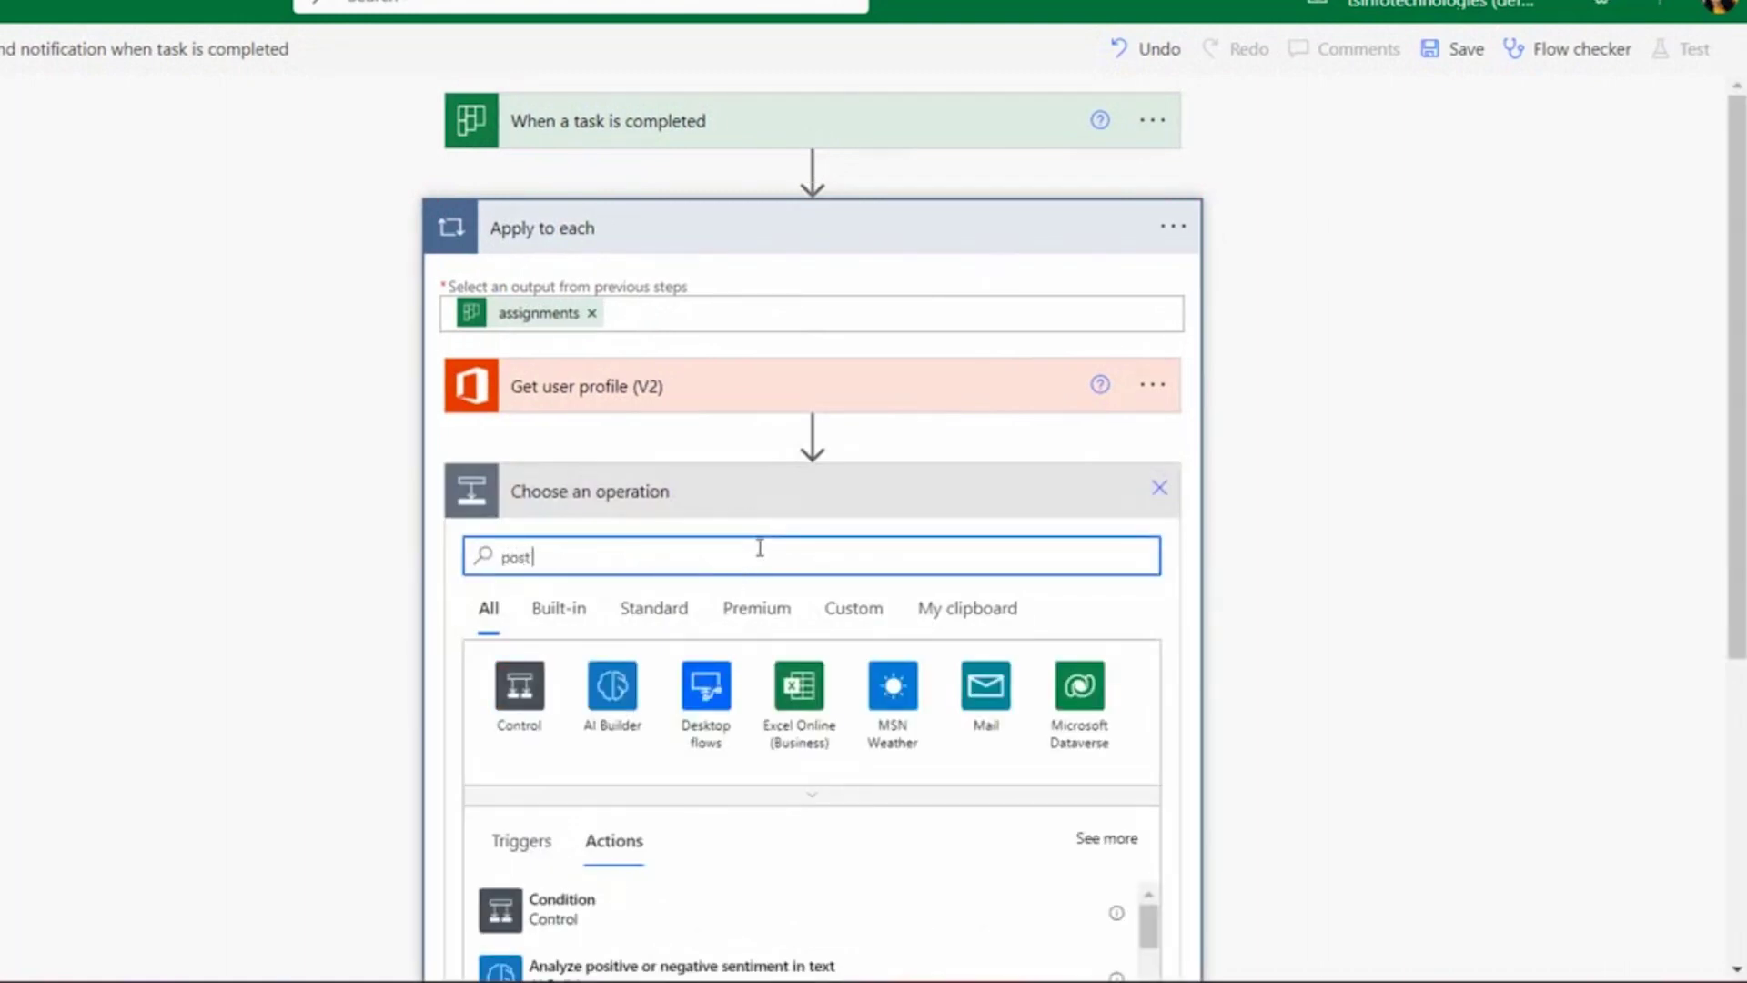
type(" a mes")
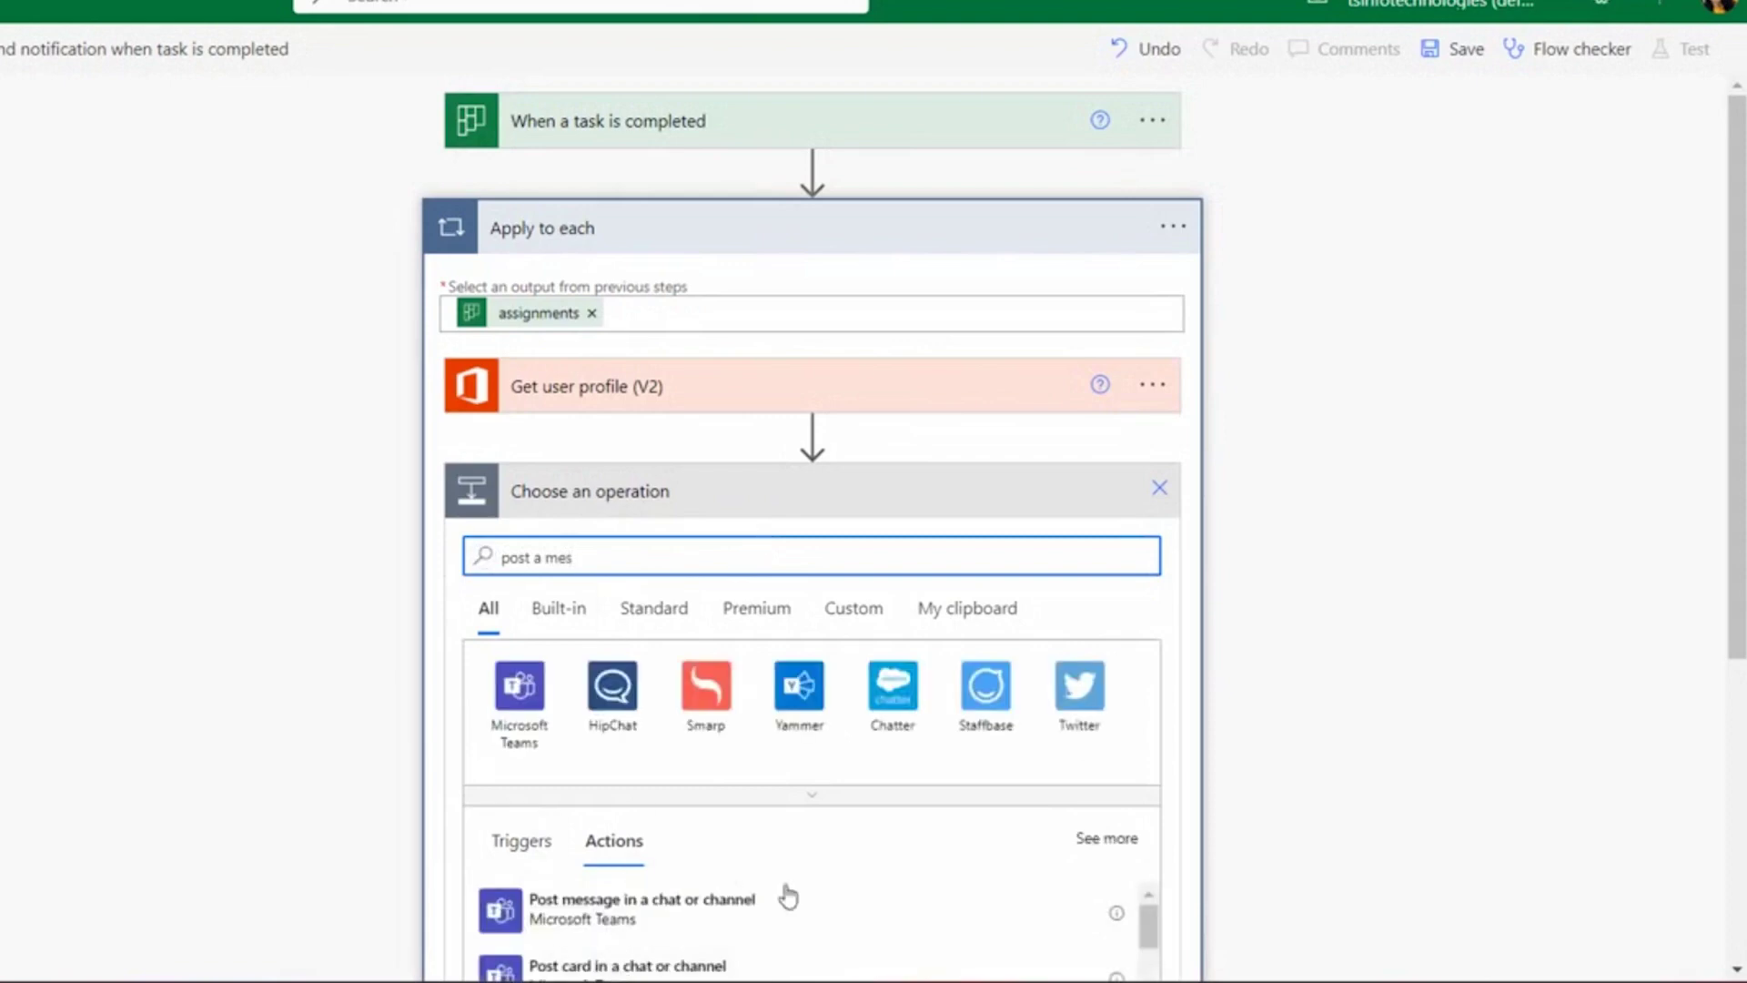
left_click(706, 910)
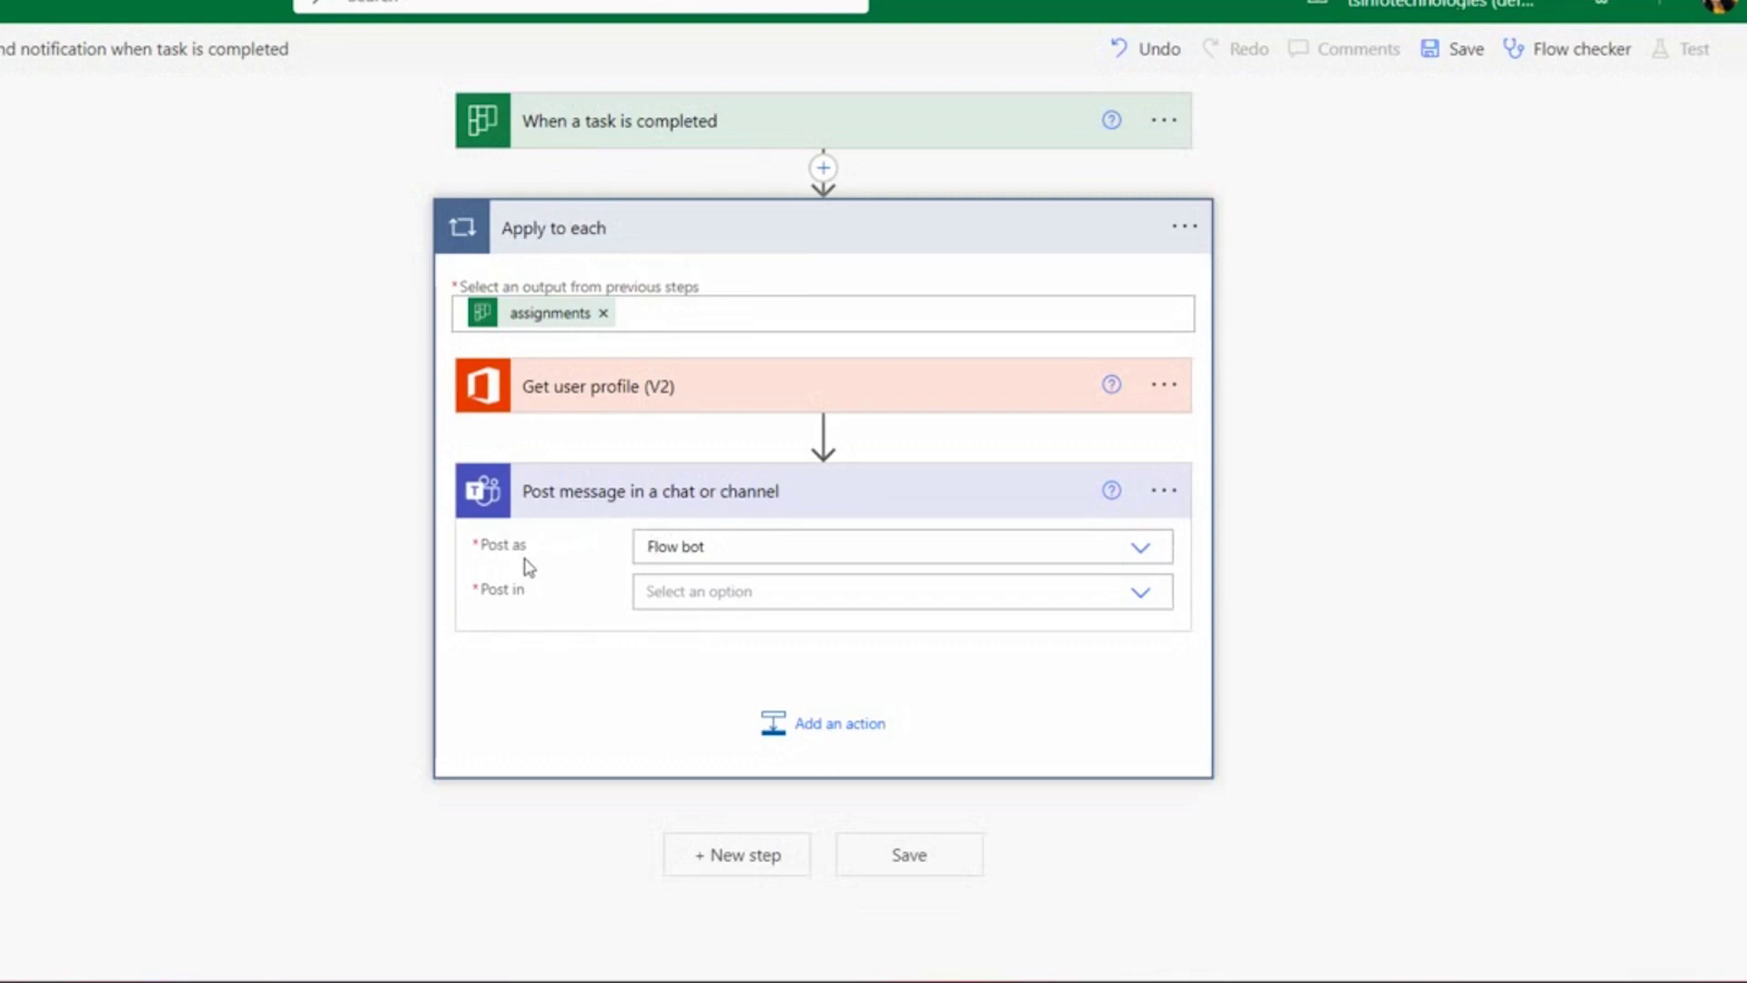
left_click(671, 597)
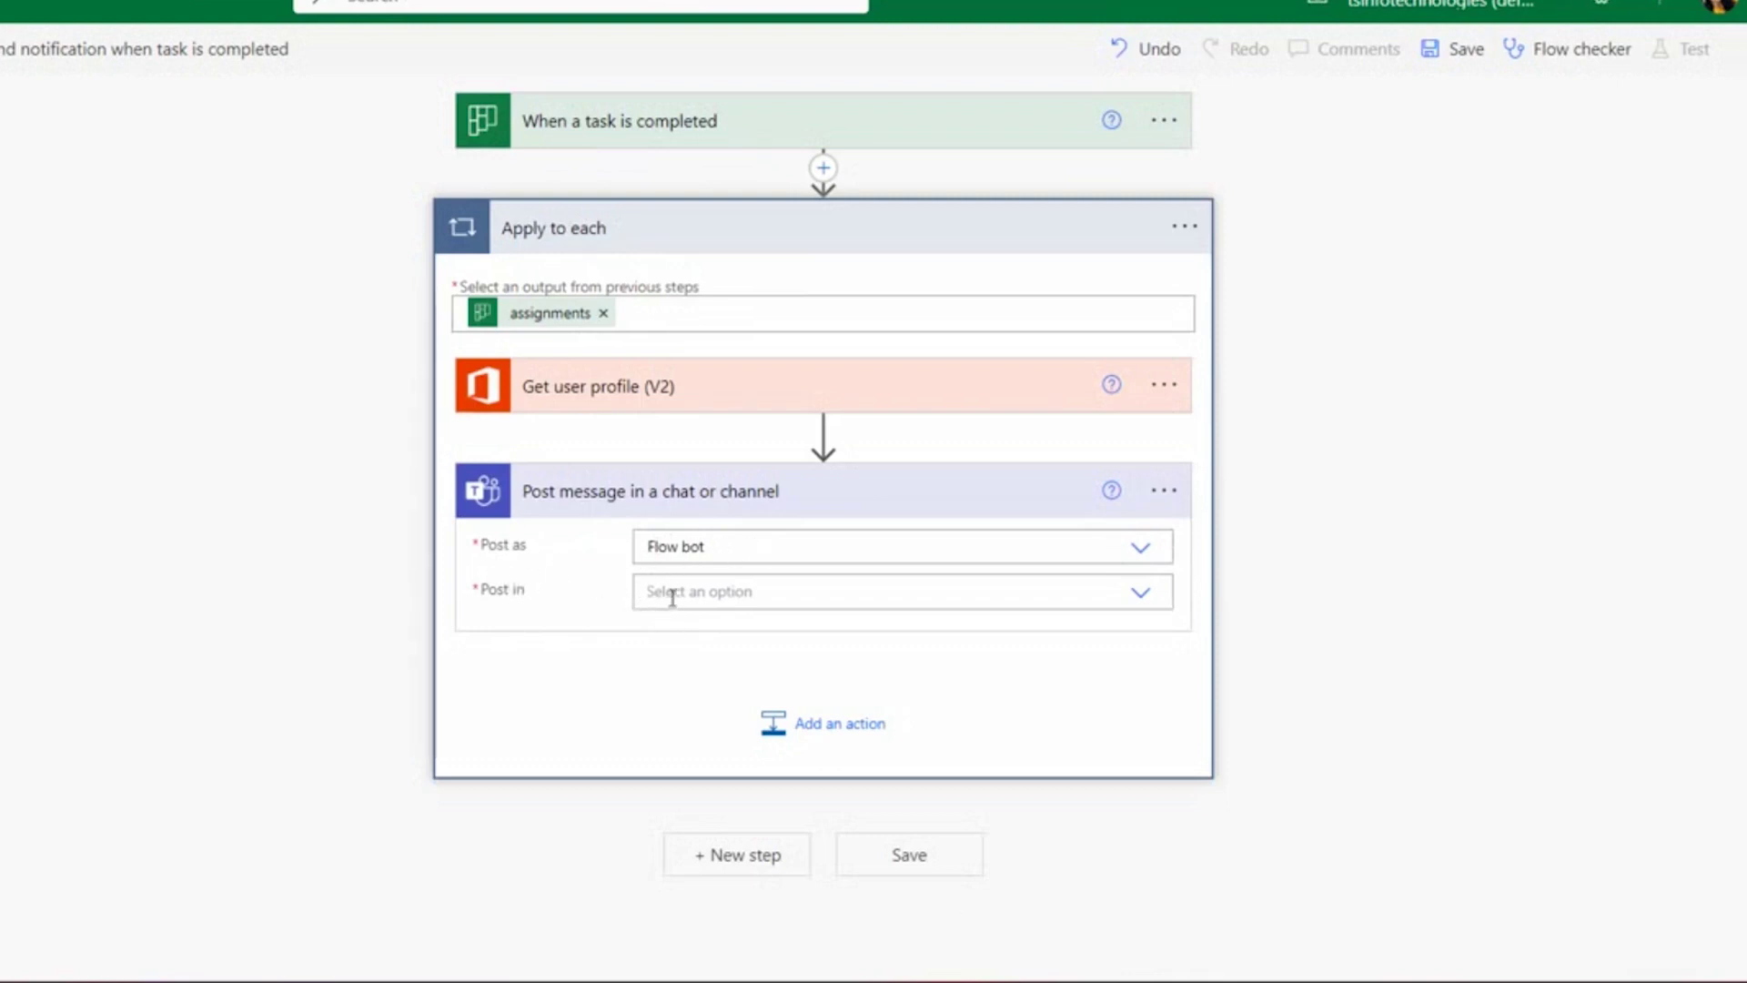
left_click(1141, 549)
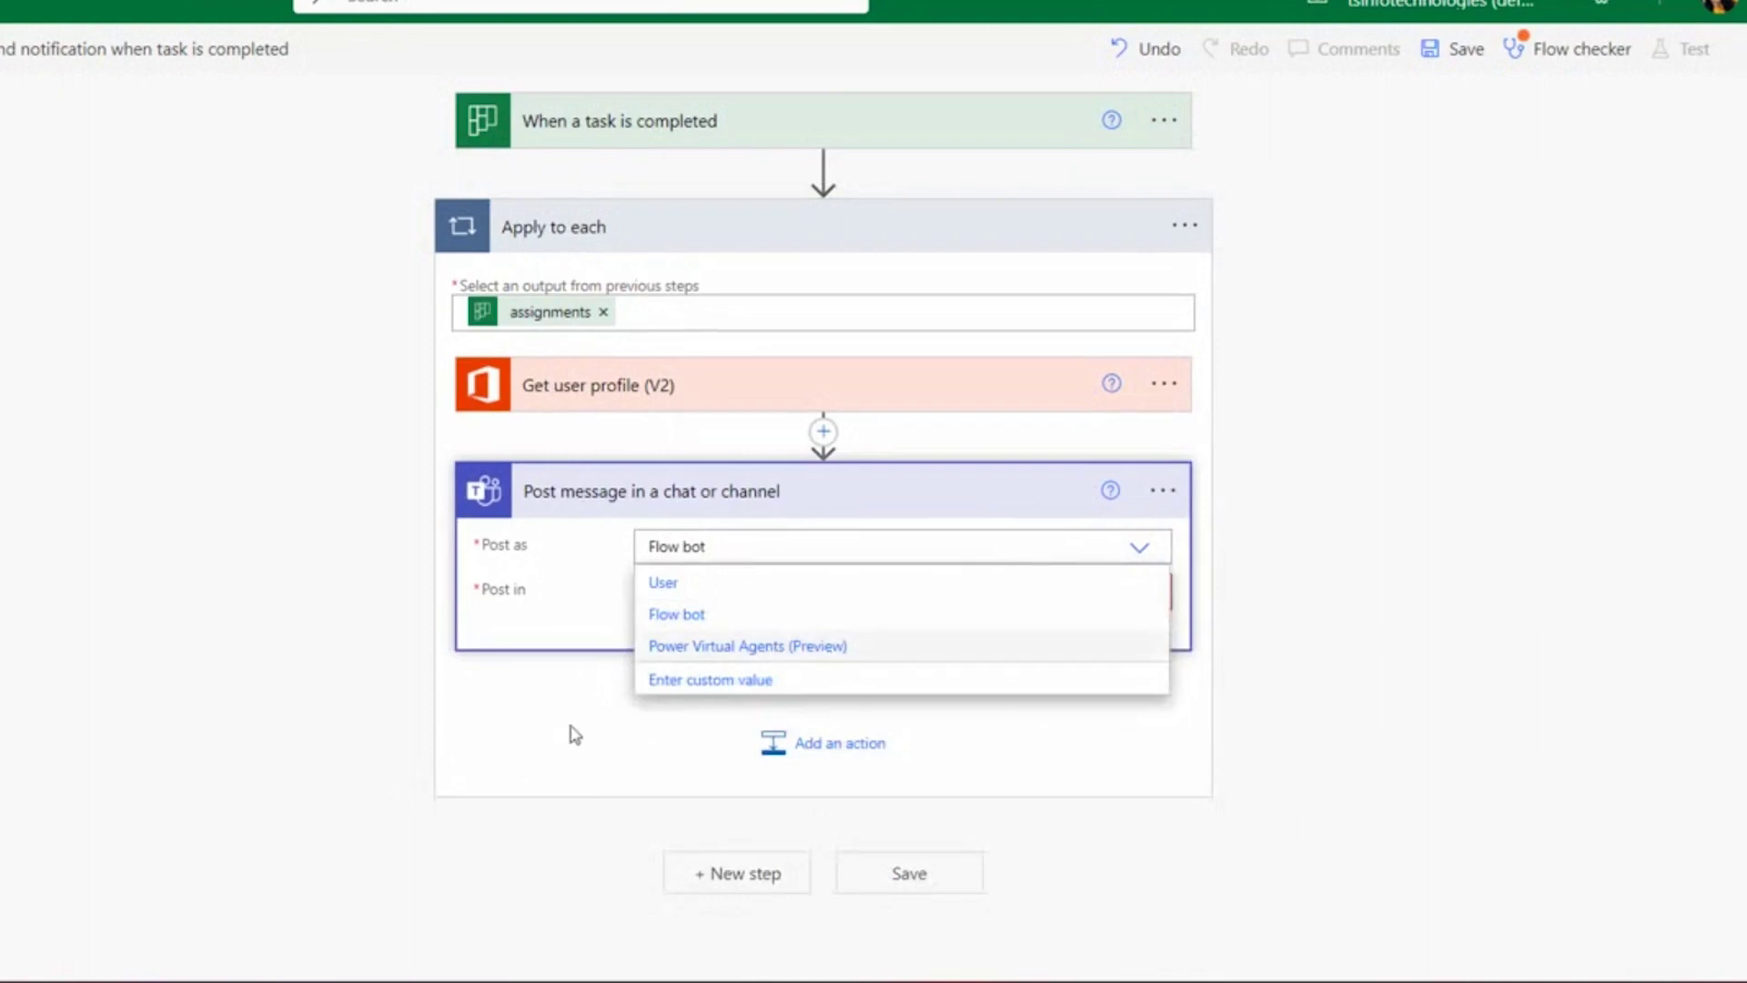
left_click(637, 596)
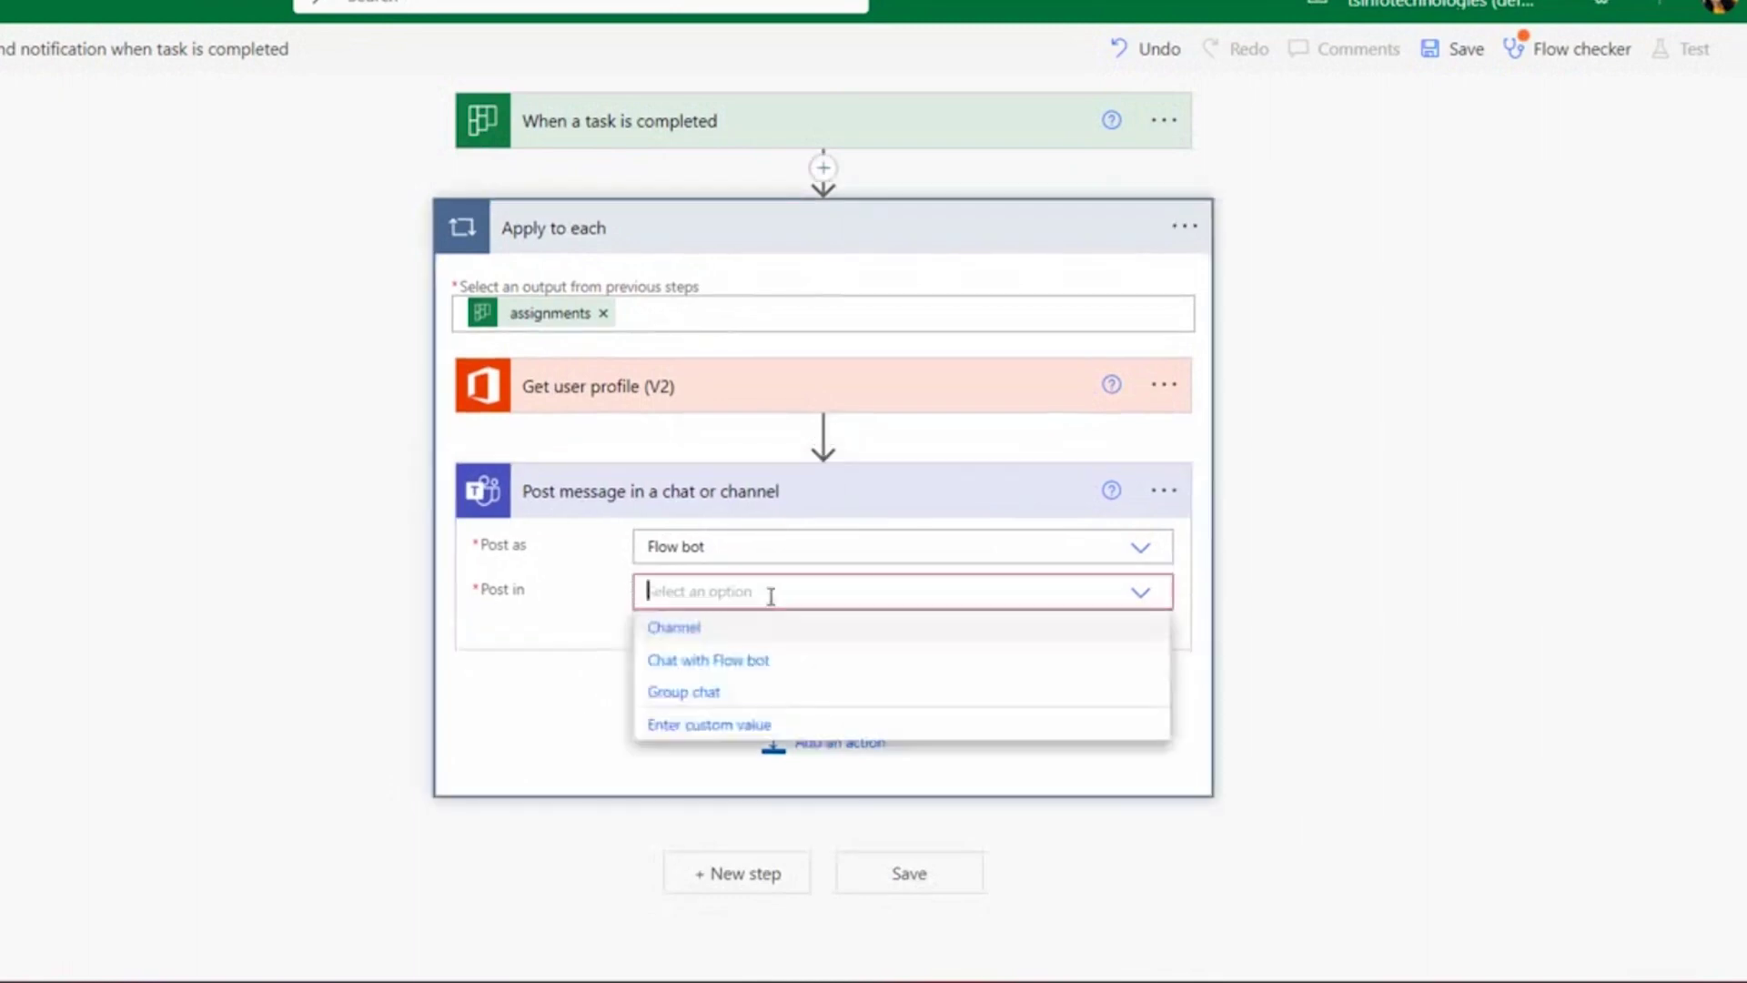
Have the message post in a channel: Team1, General channel
left_click(685, 632)
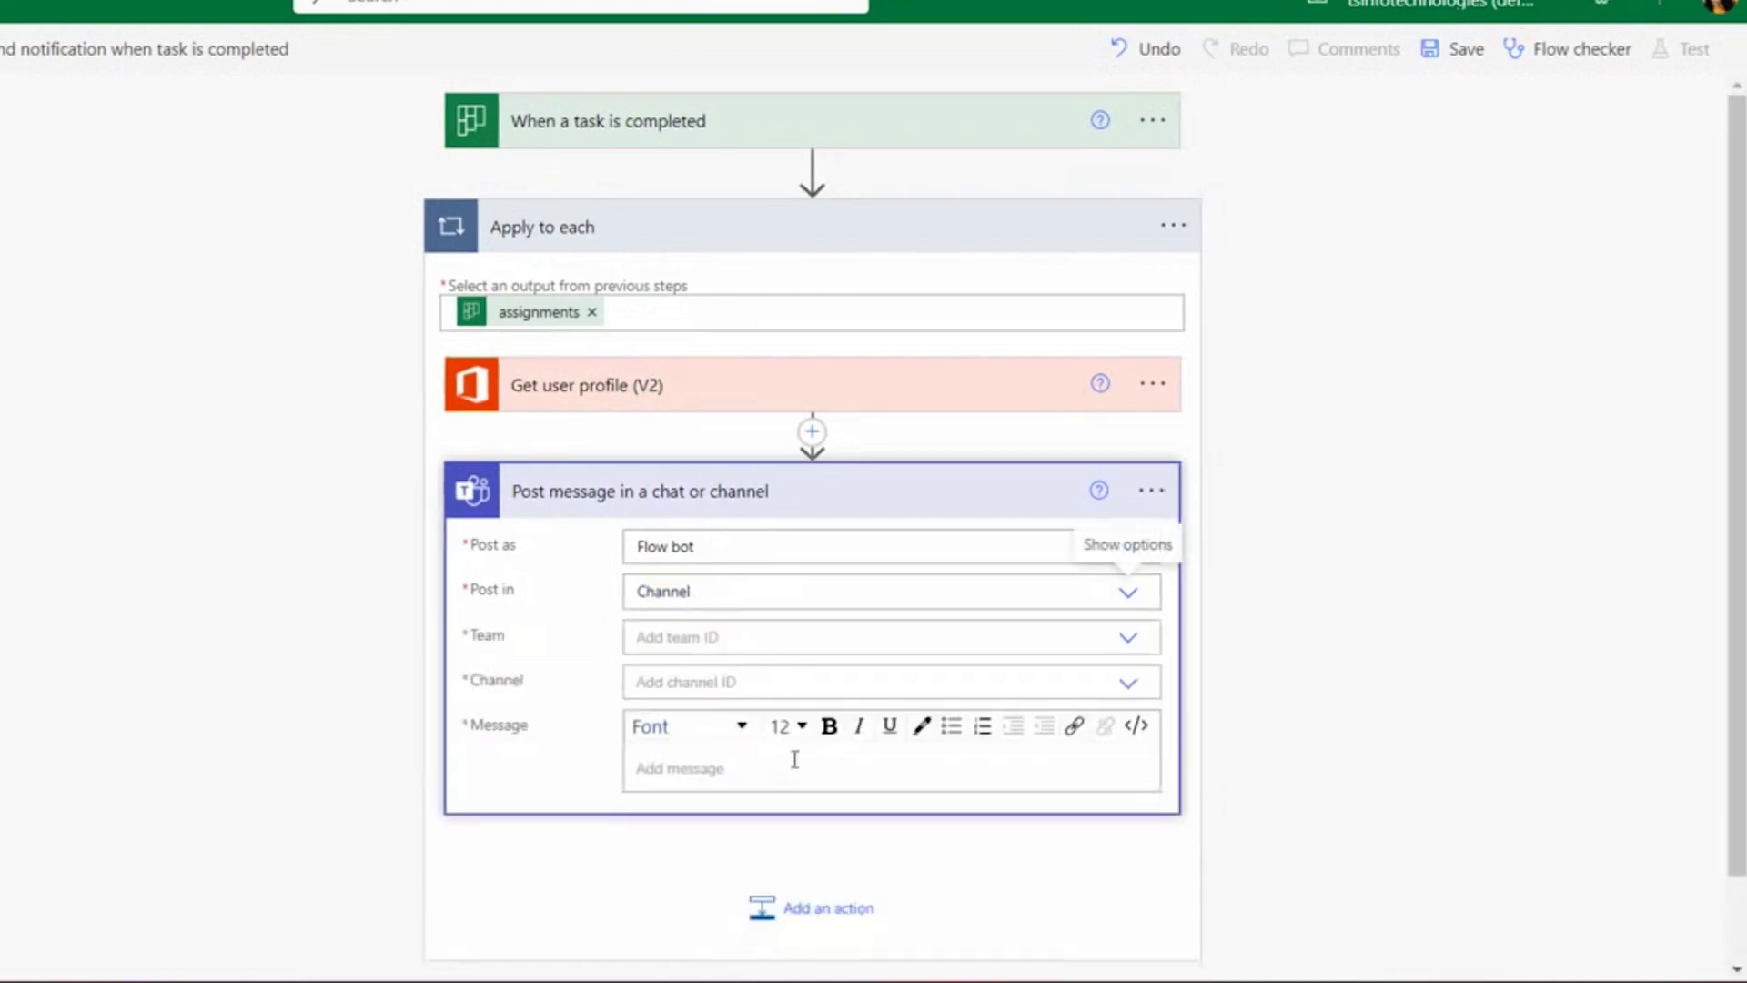
left_click(717, 639)
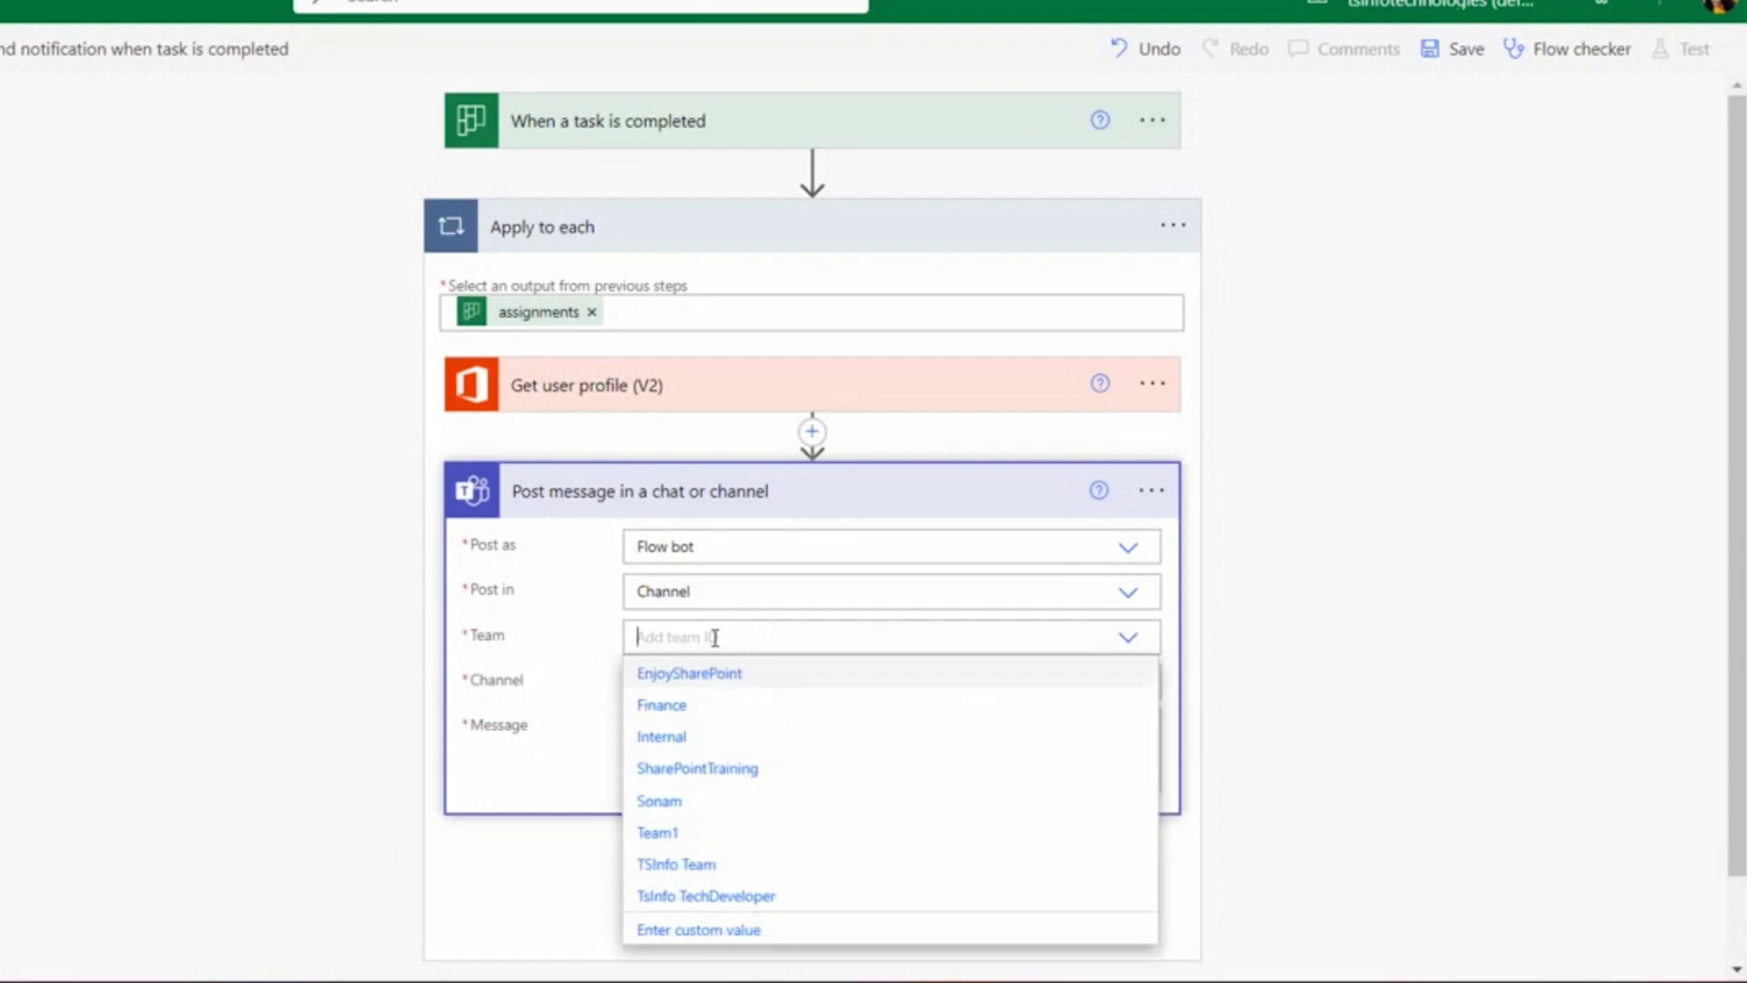
left_click(672, 833)
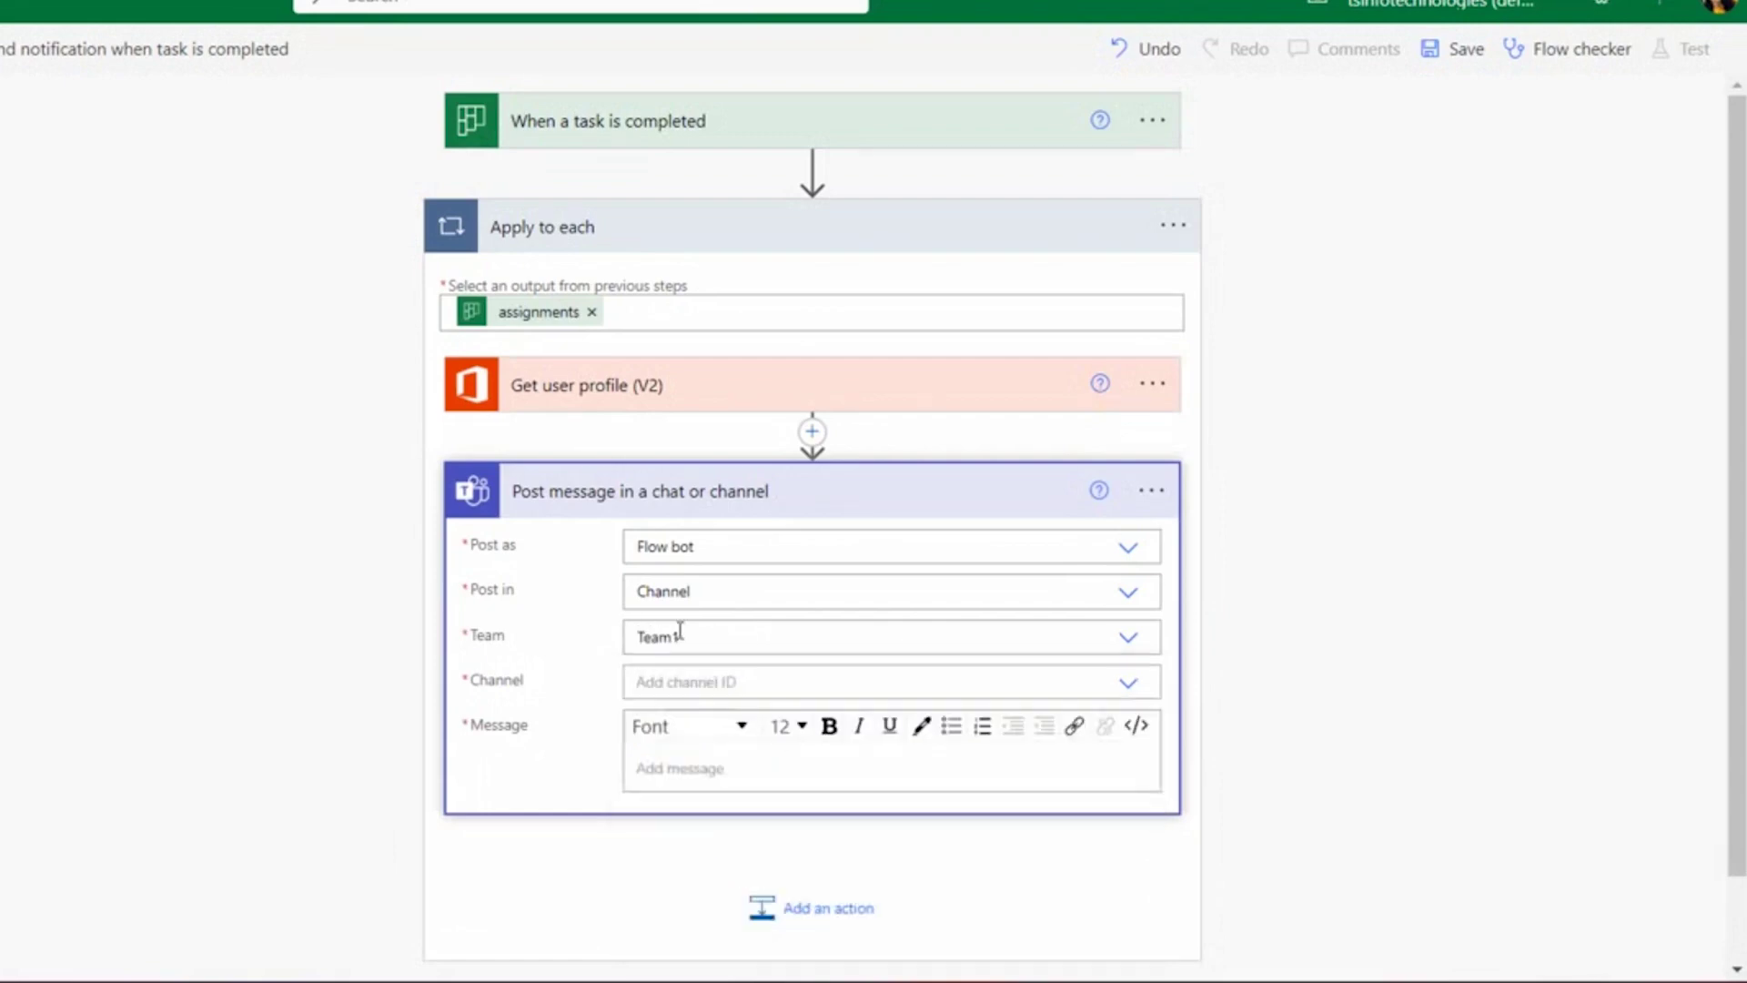
left_click(705, 682)
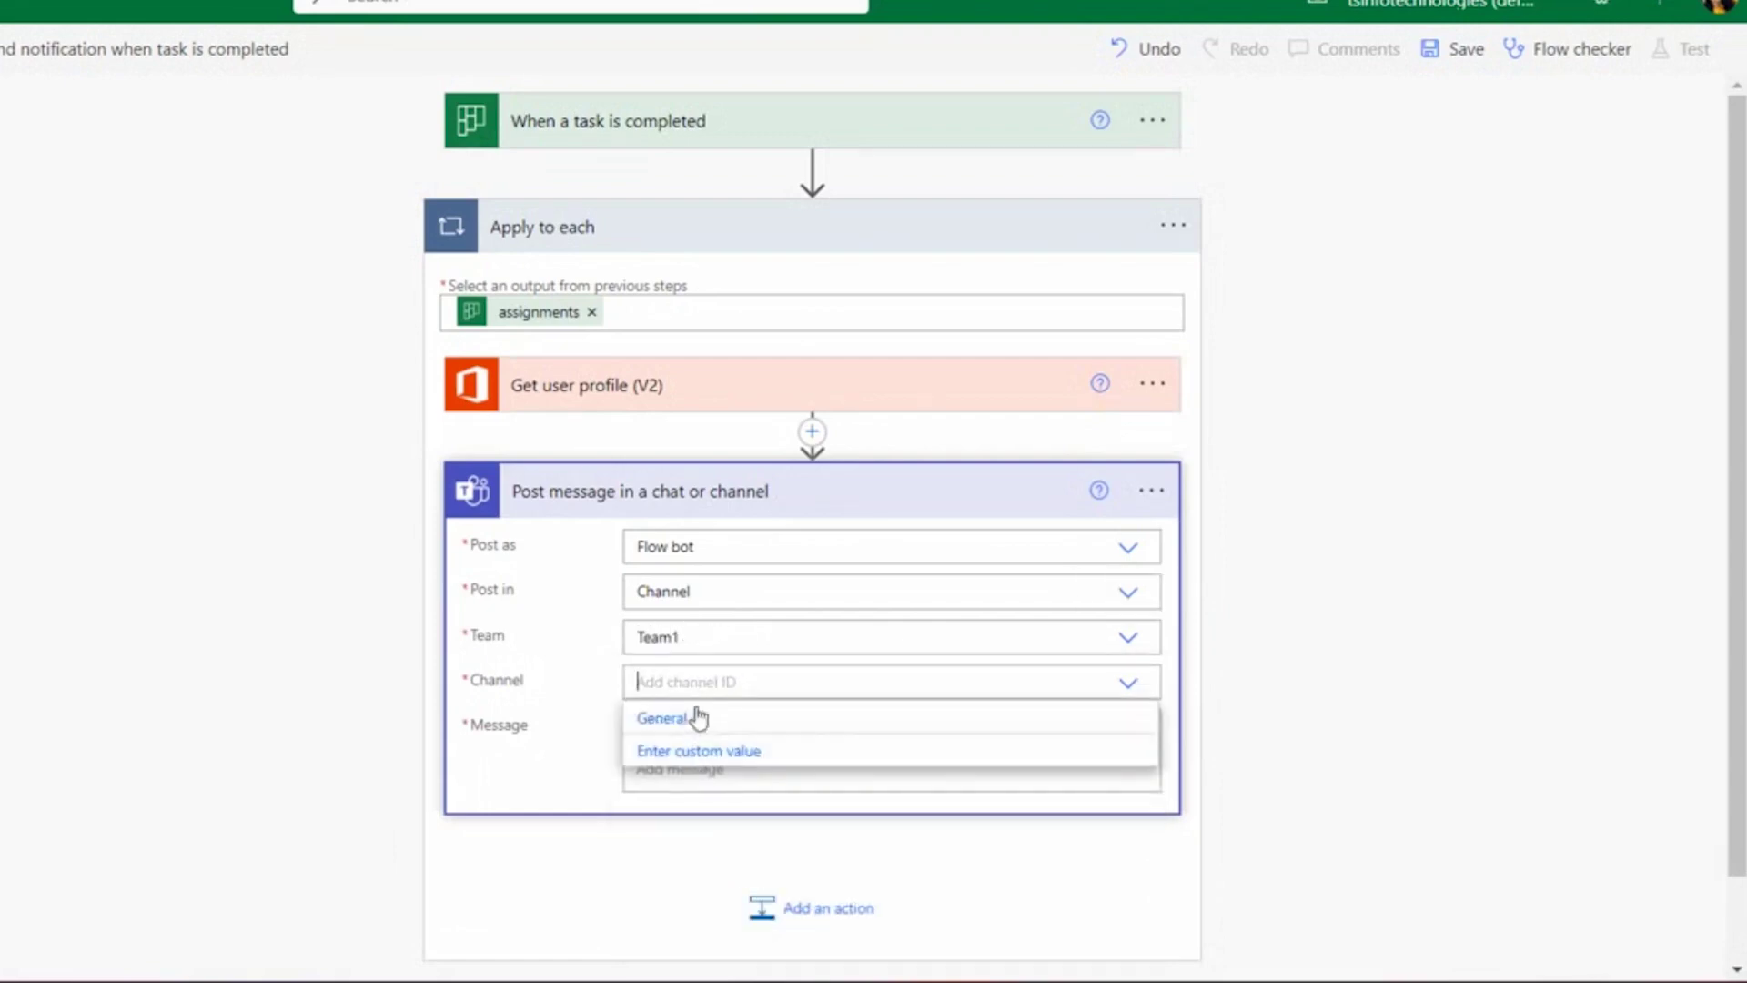
left_click(694, 718)
left_click(701, 769)
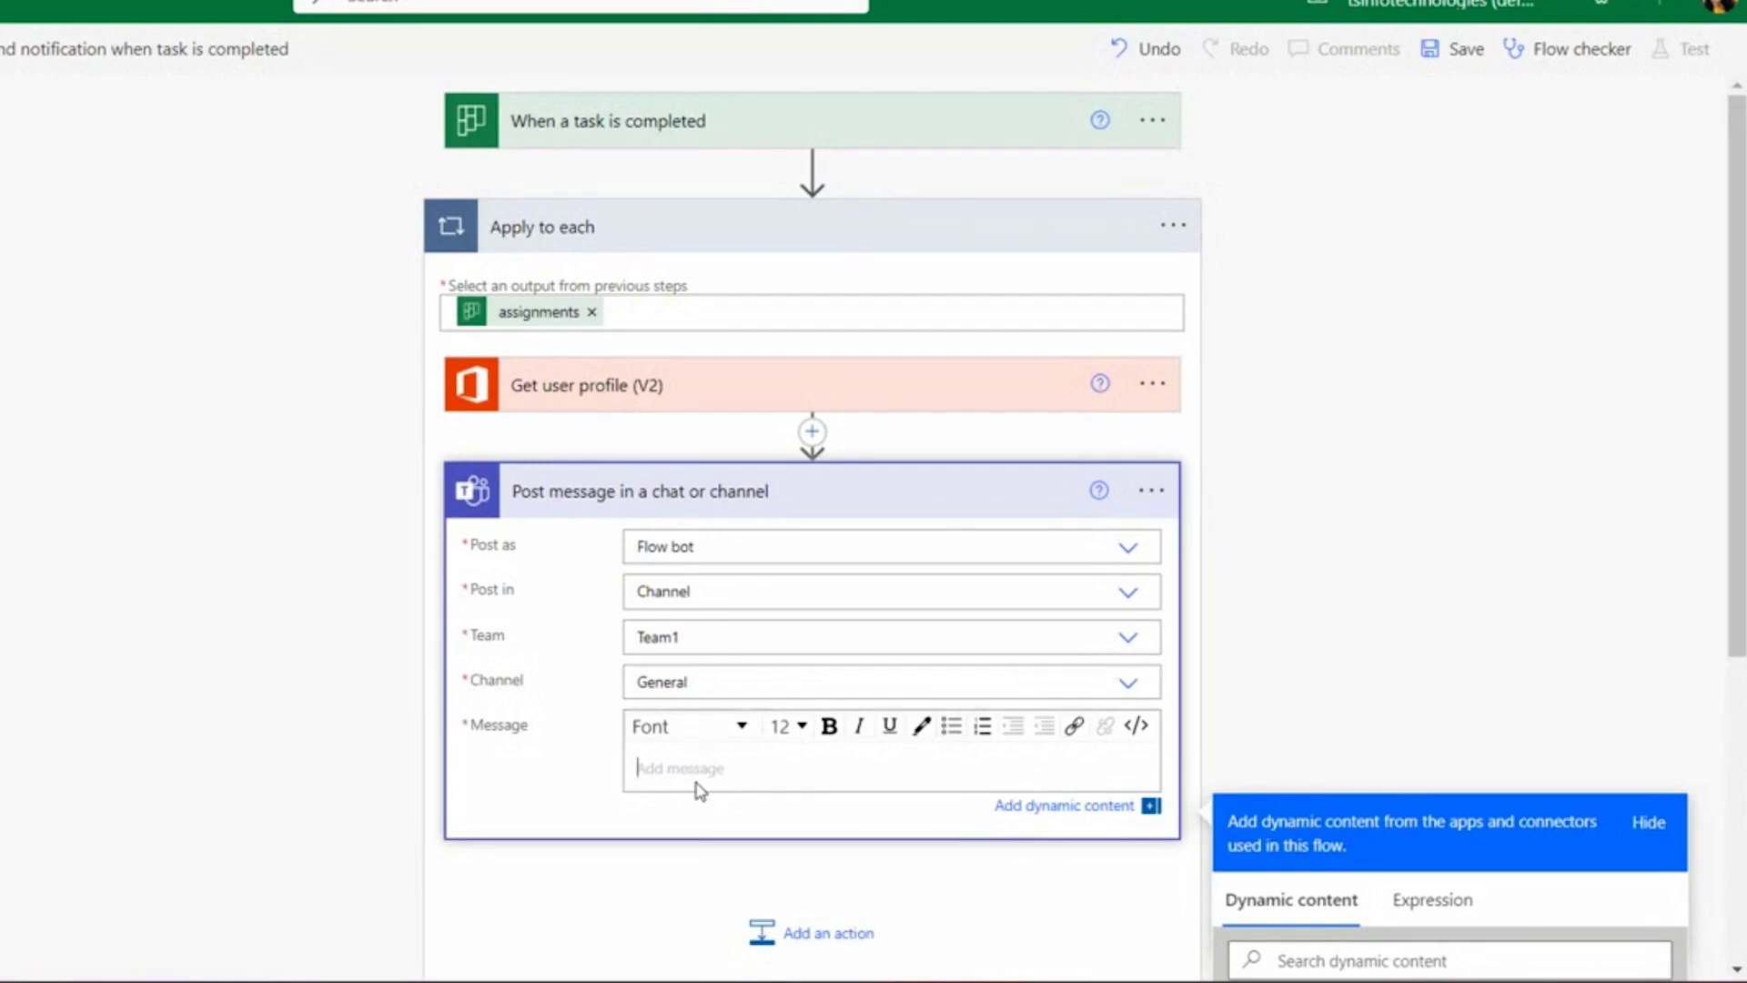
Write the greeting and completion line with Completed Date Time, then 'Here are the details:'
type("Hi,")
key("Return")
type("A task")
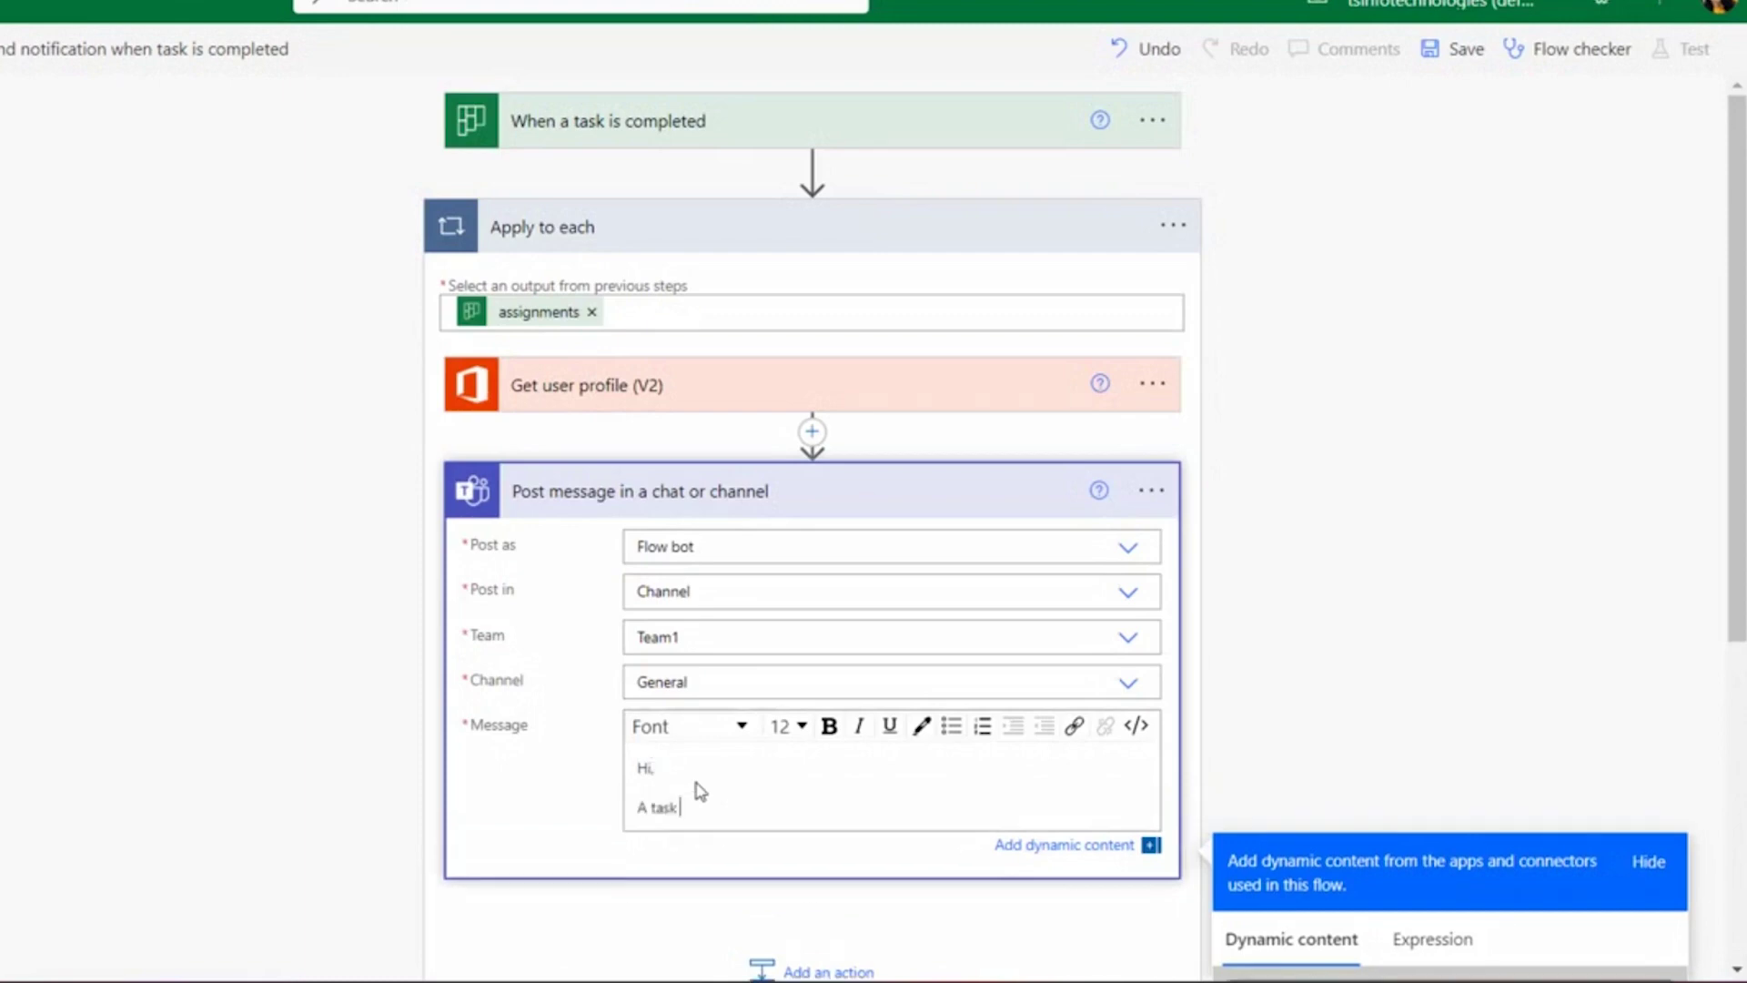
type(" has been completed on")
scroll(1092, 637, "down", 5)
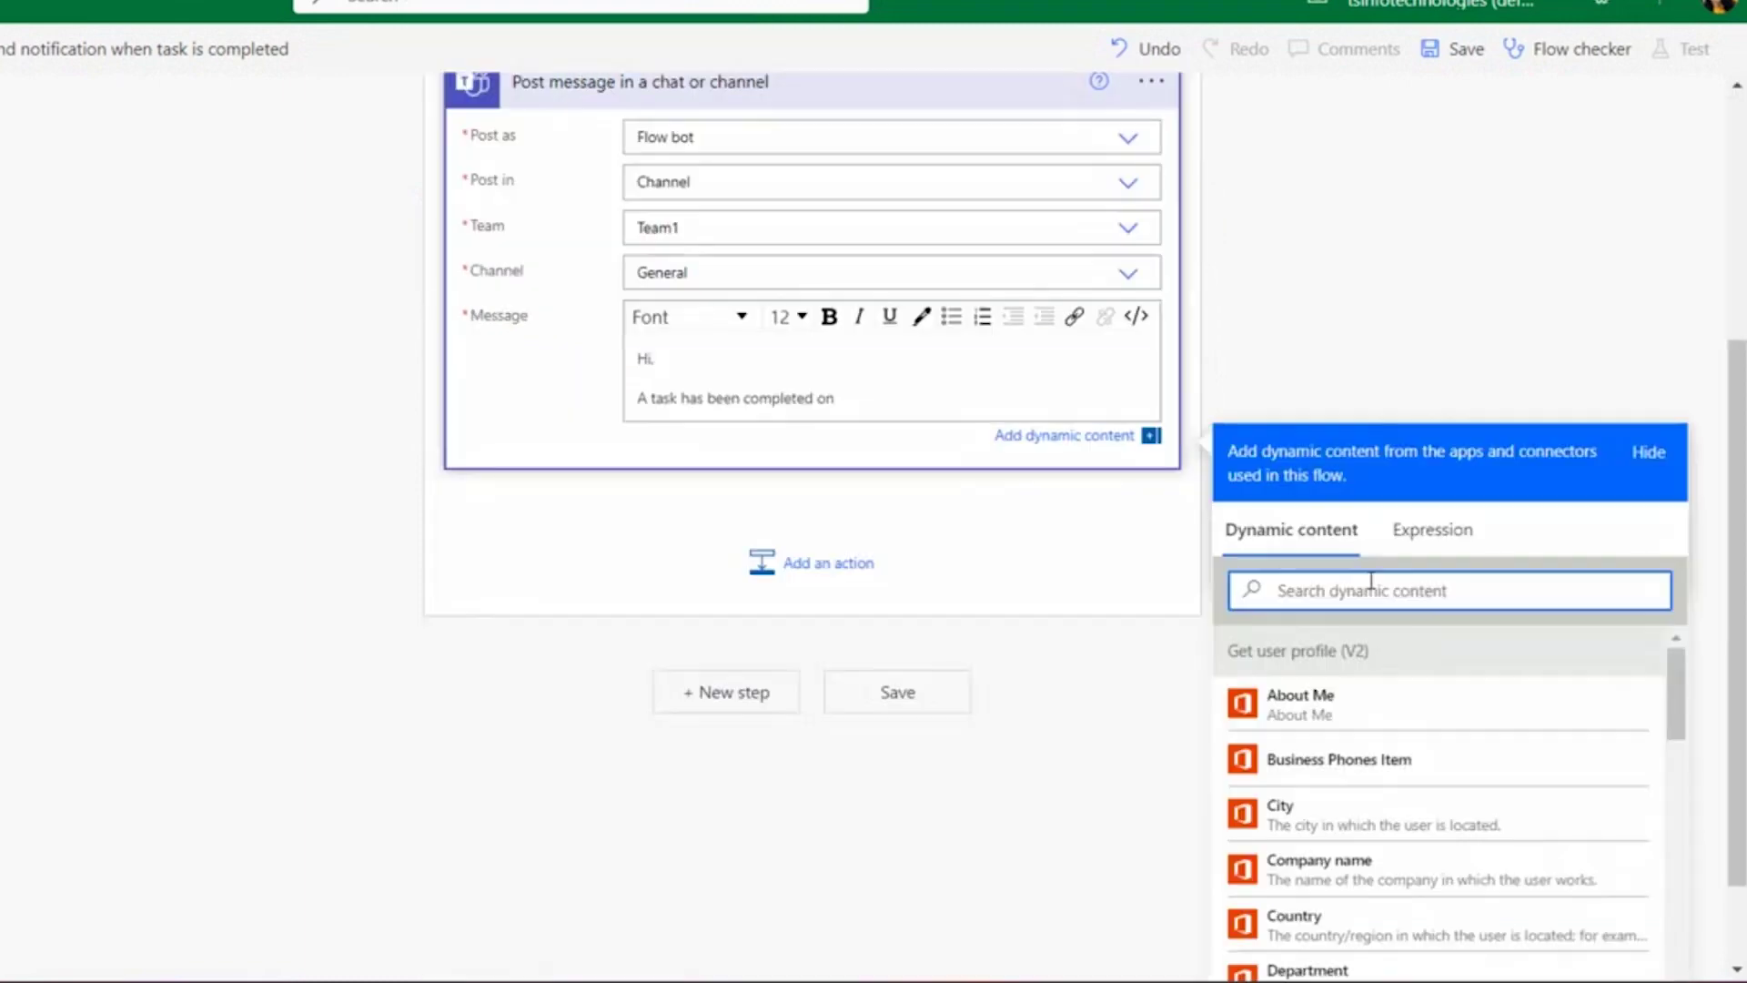
type("Date")
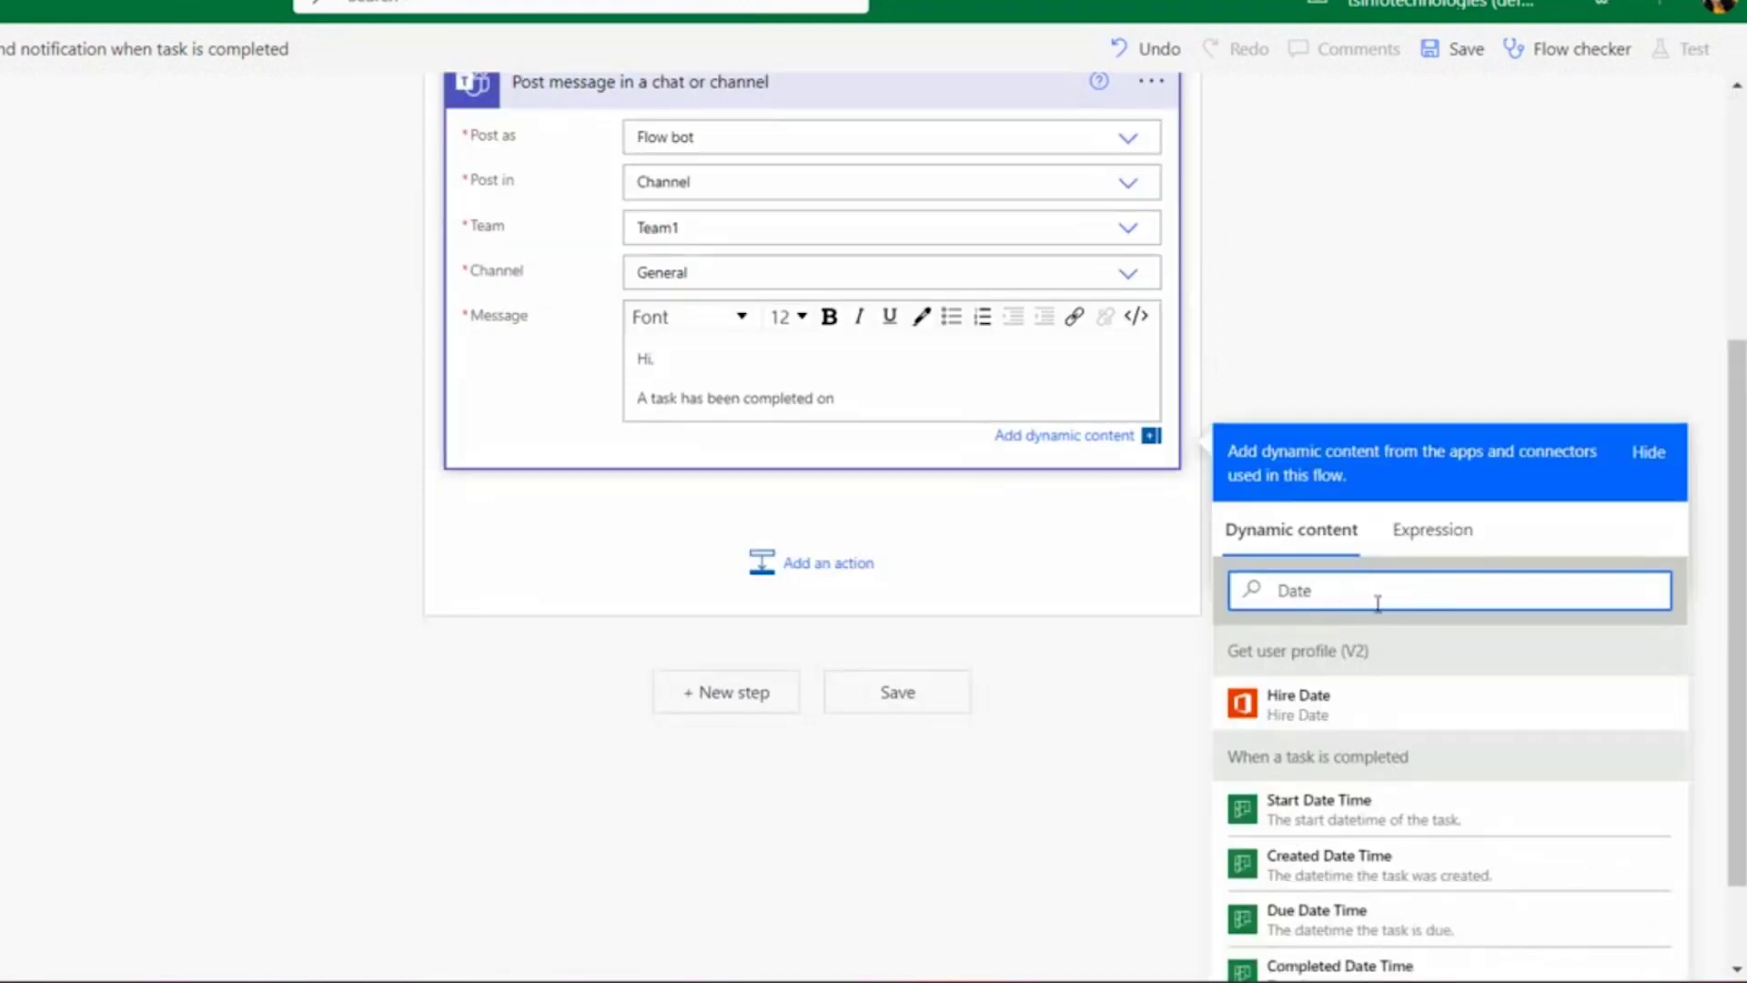
scroll(1340, 928, "down", 1)
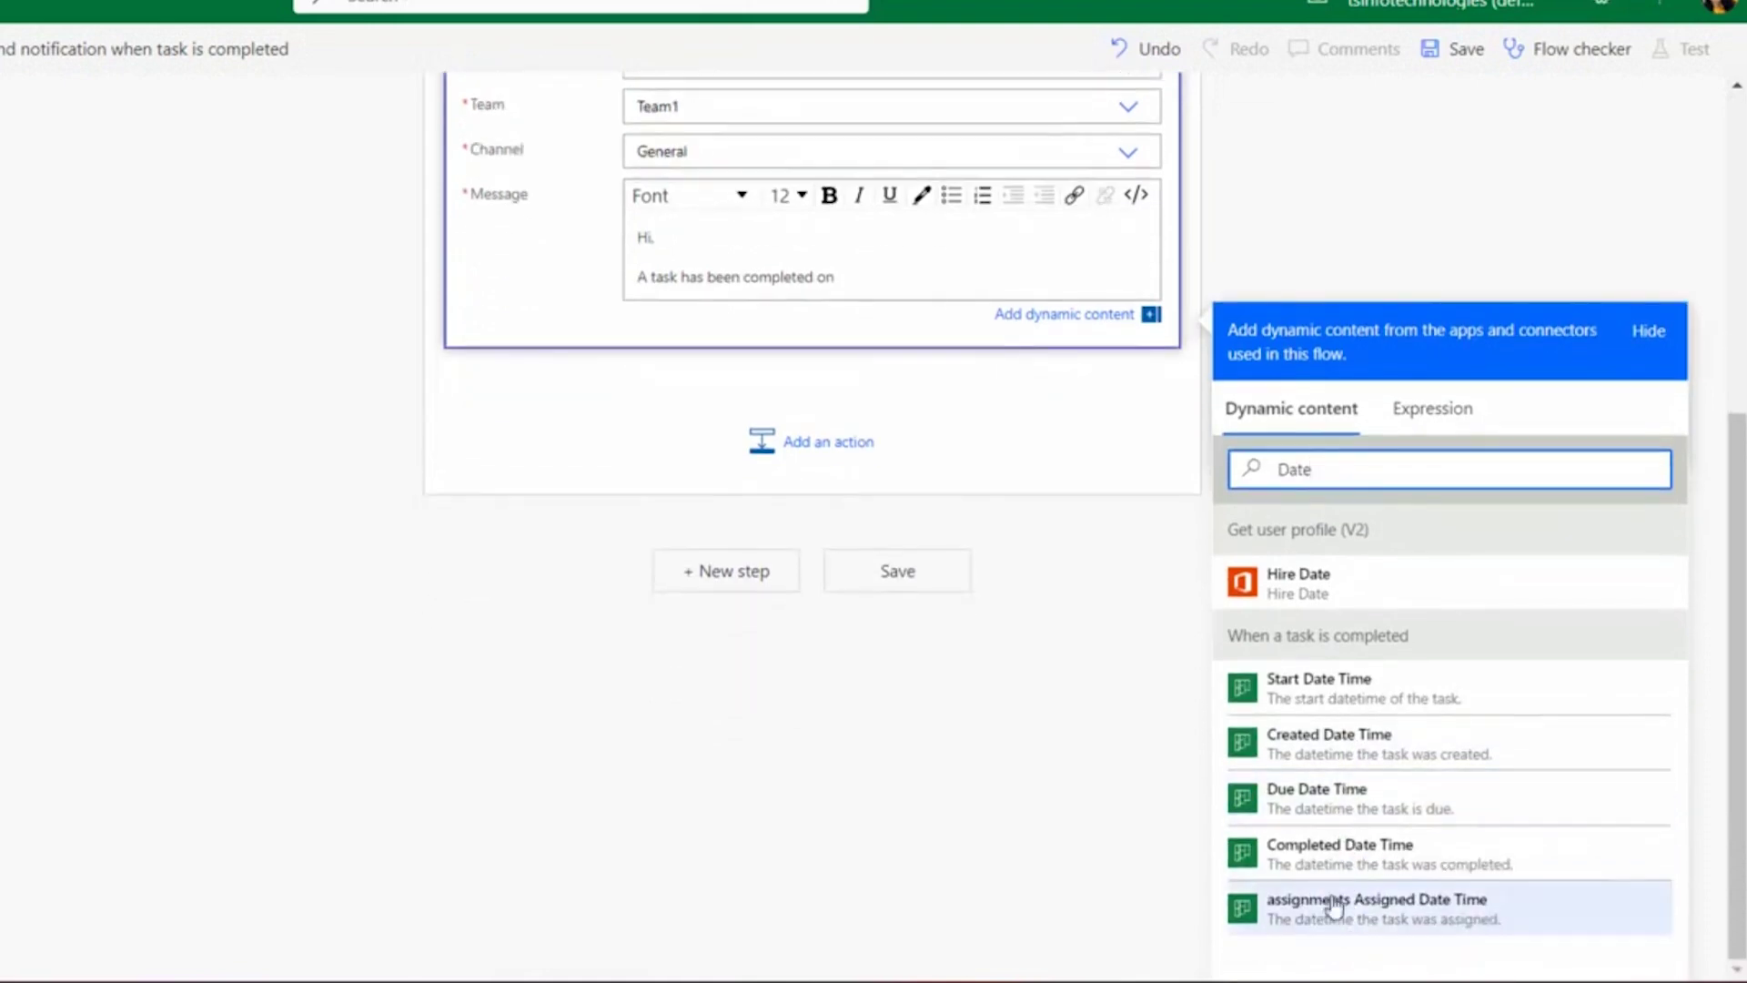
left_click(1330, 846)
type("on")
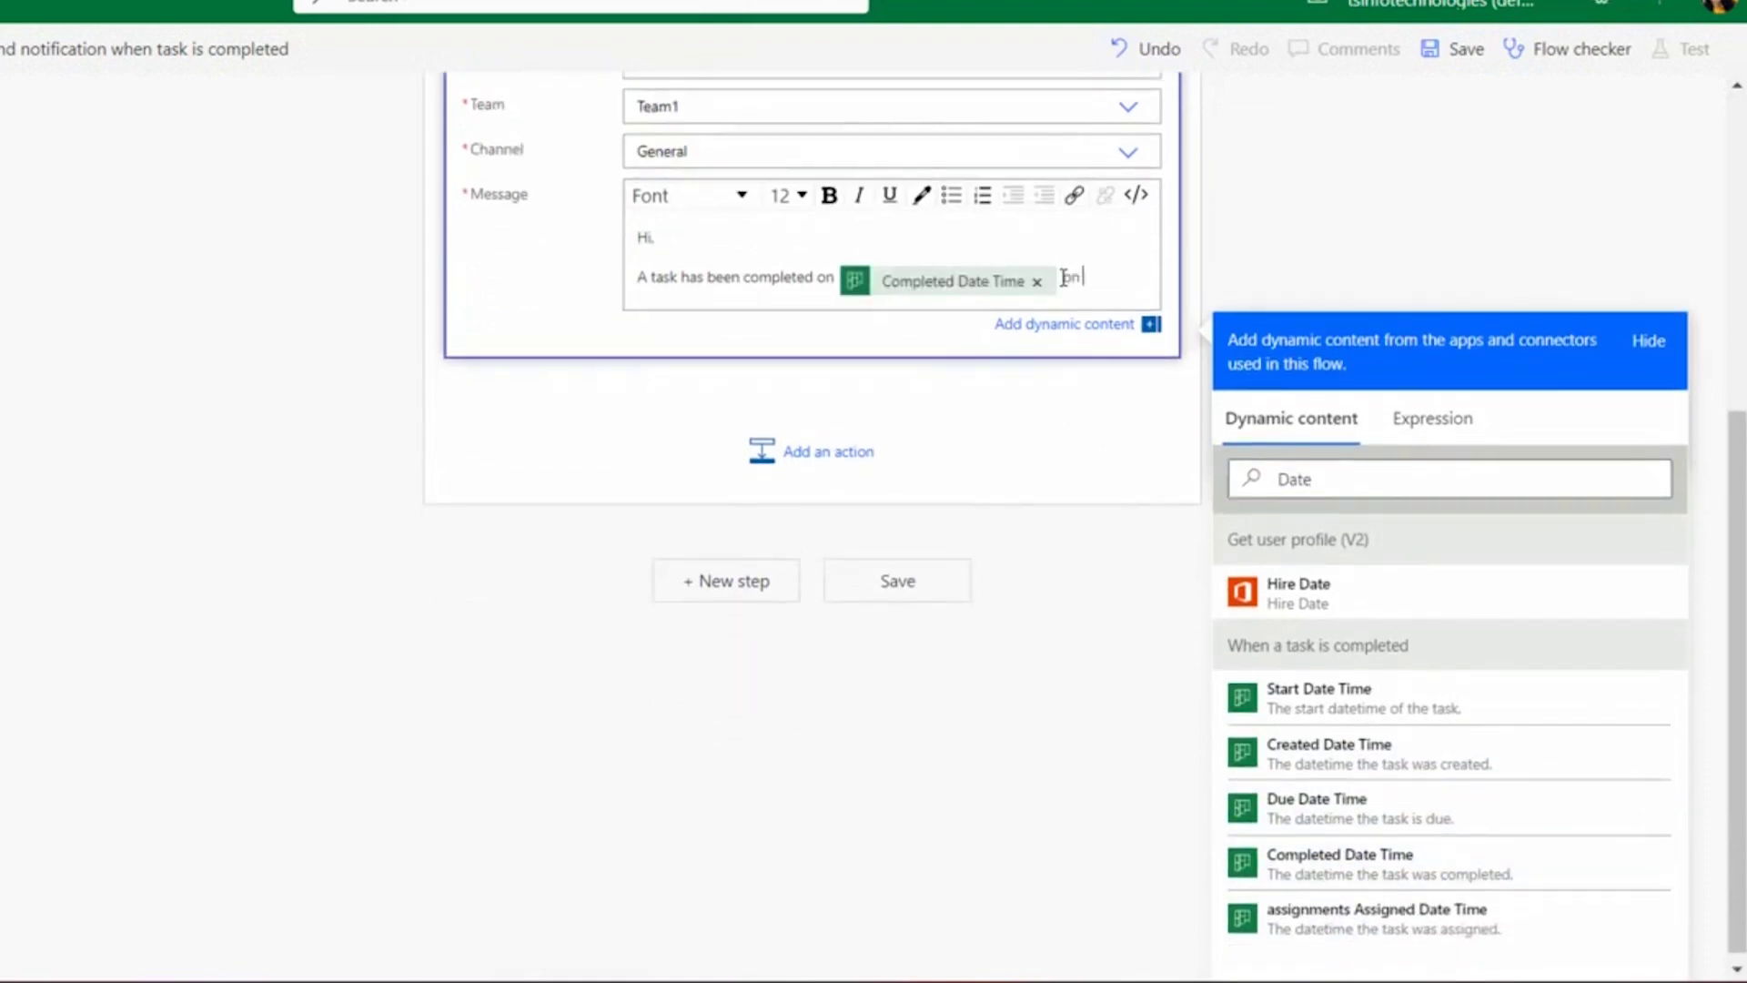
type(" Daily Task.")
key("Return")
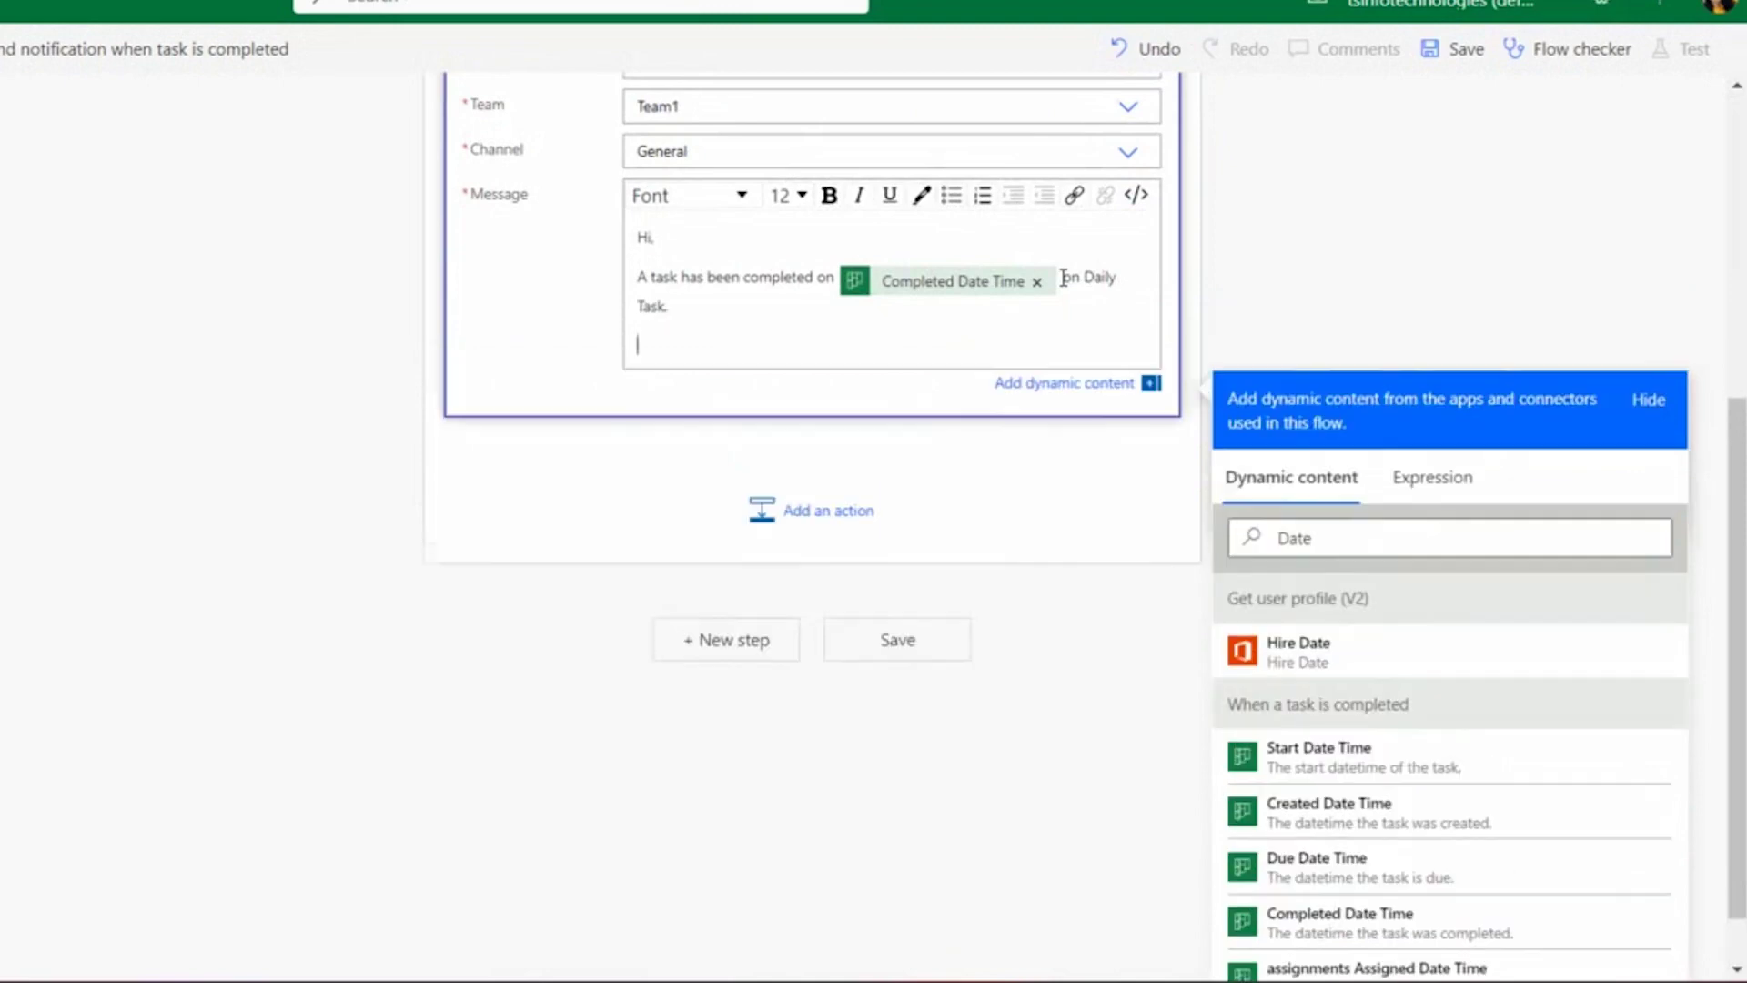
type("Here are the details:")
key("Return")
Add the task title line using the dynamic Title field
type("Task Title:")
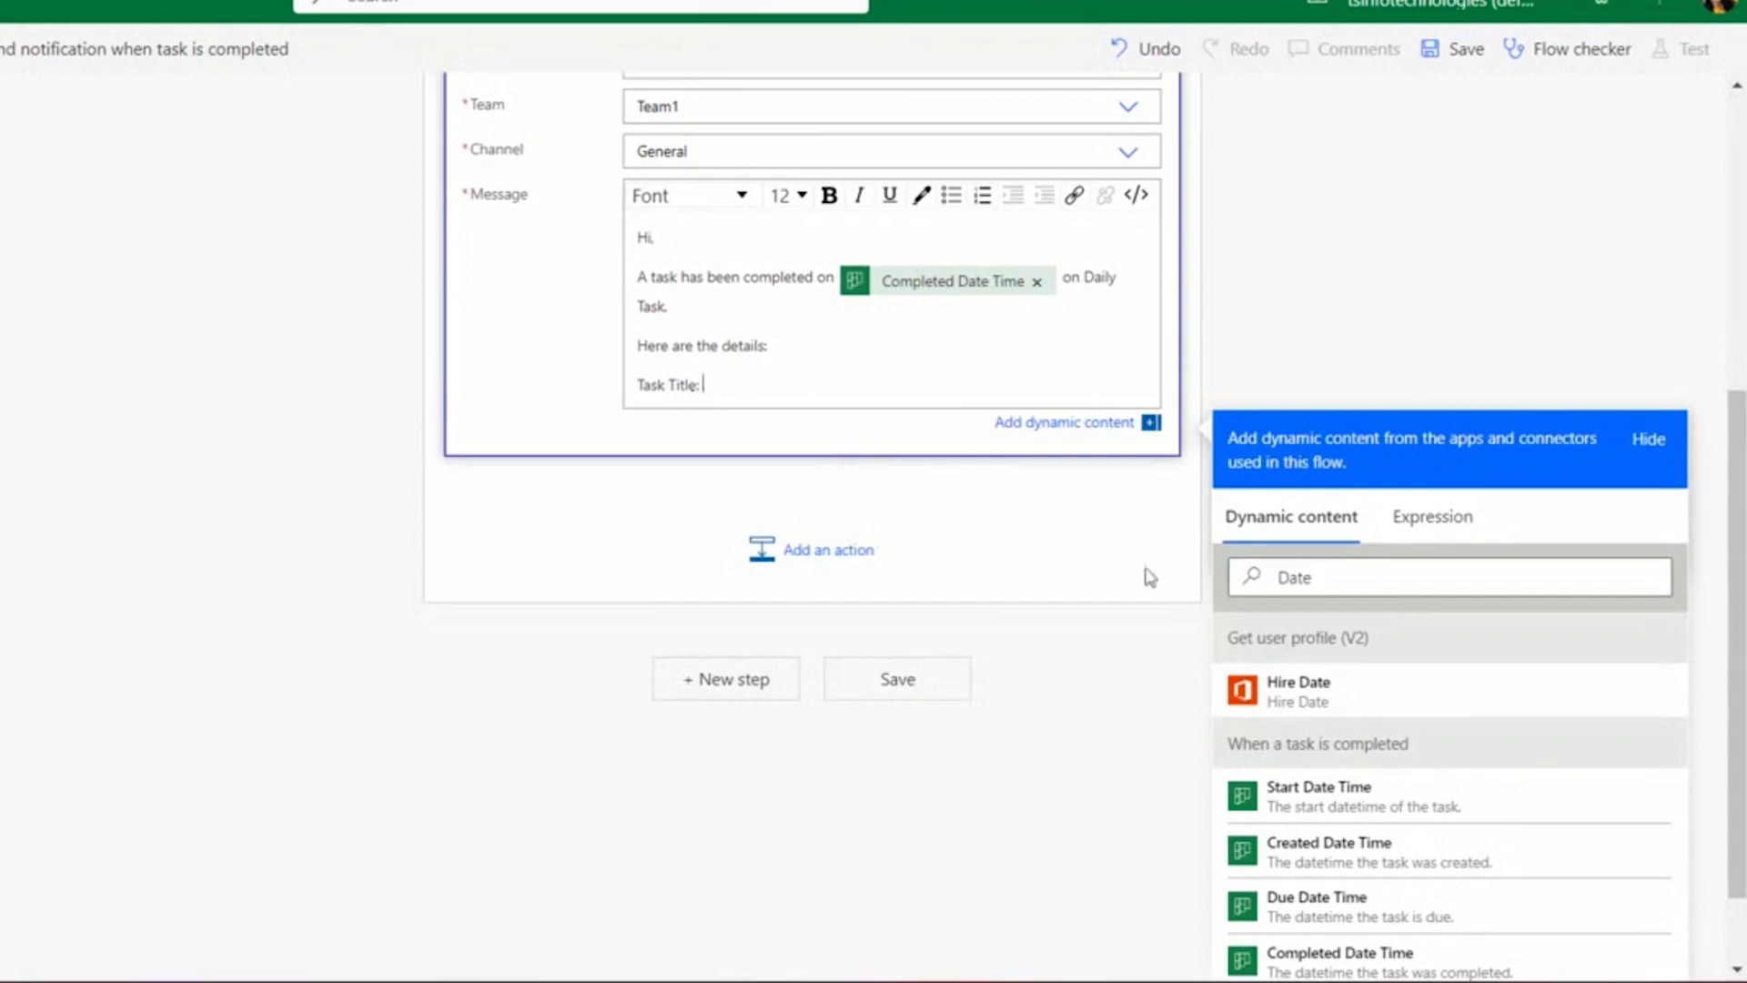
double_click(1325, 576)
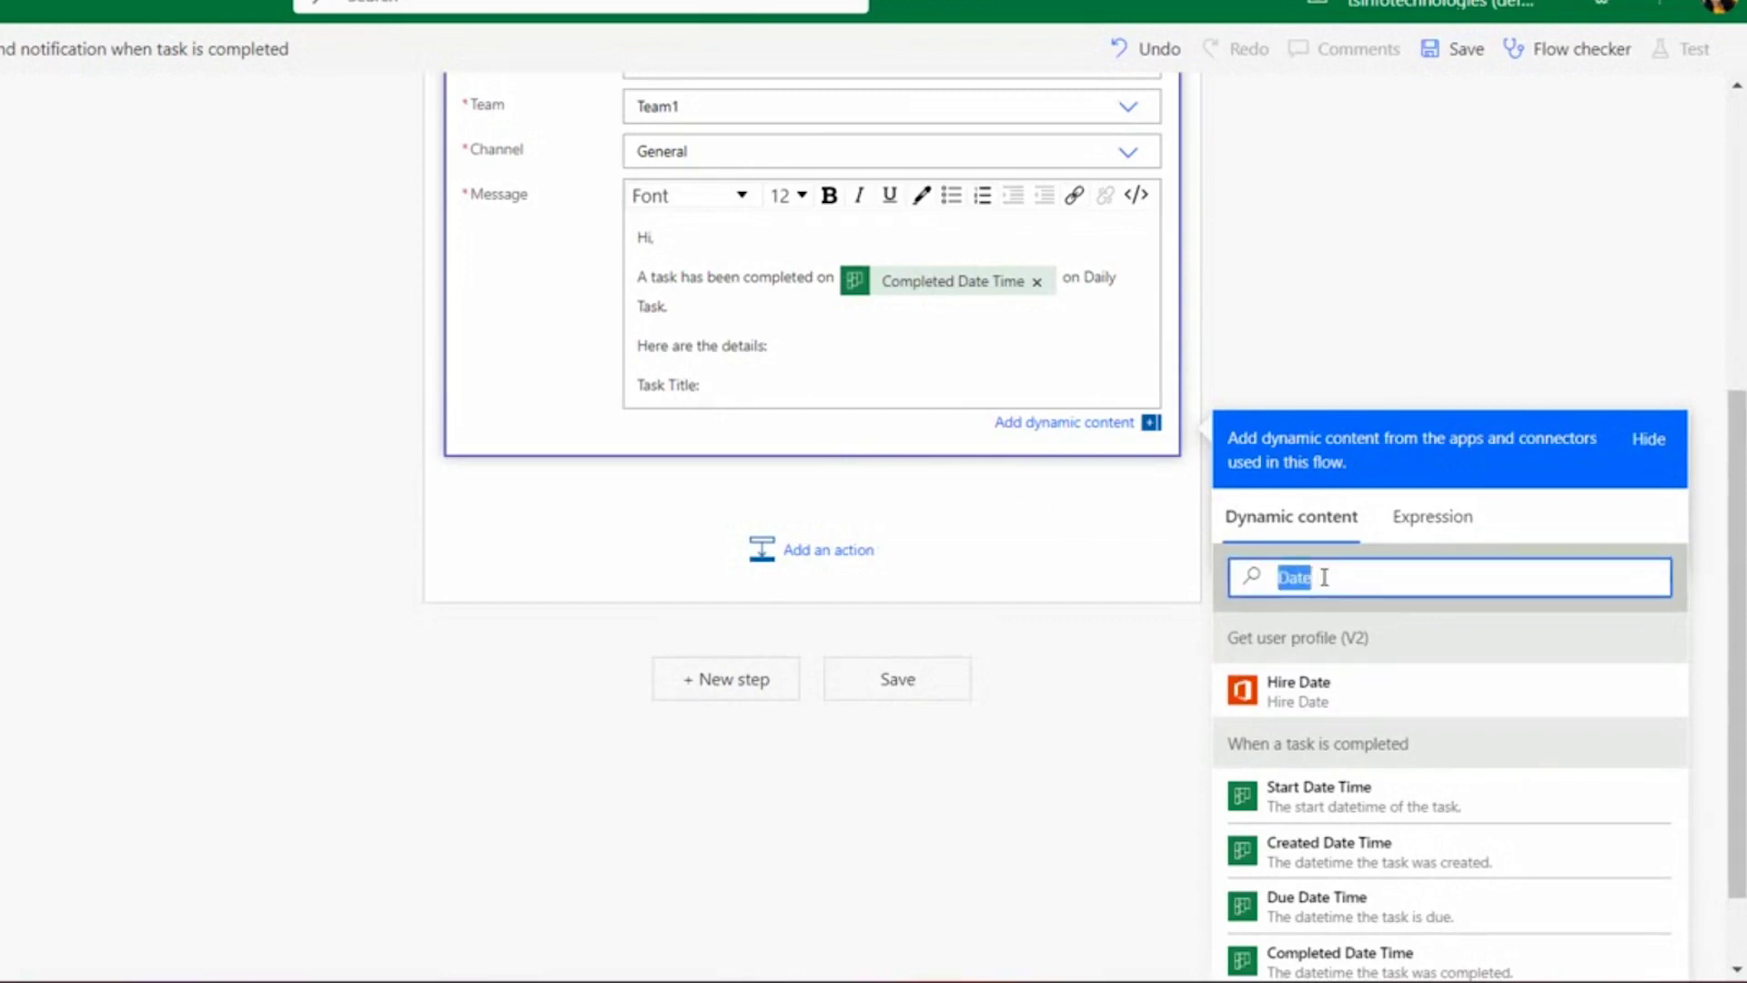
key("BackSpace")
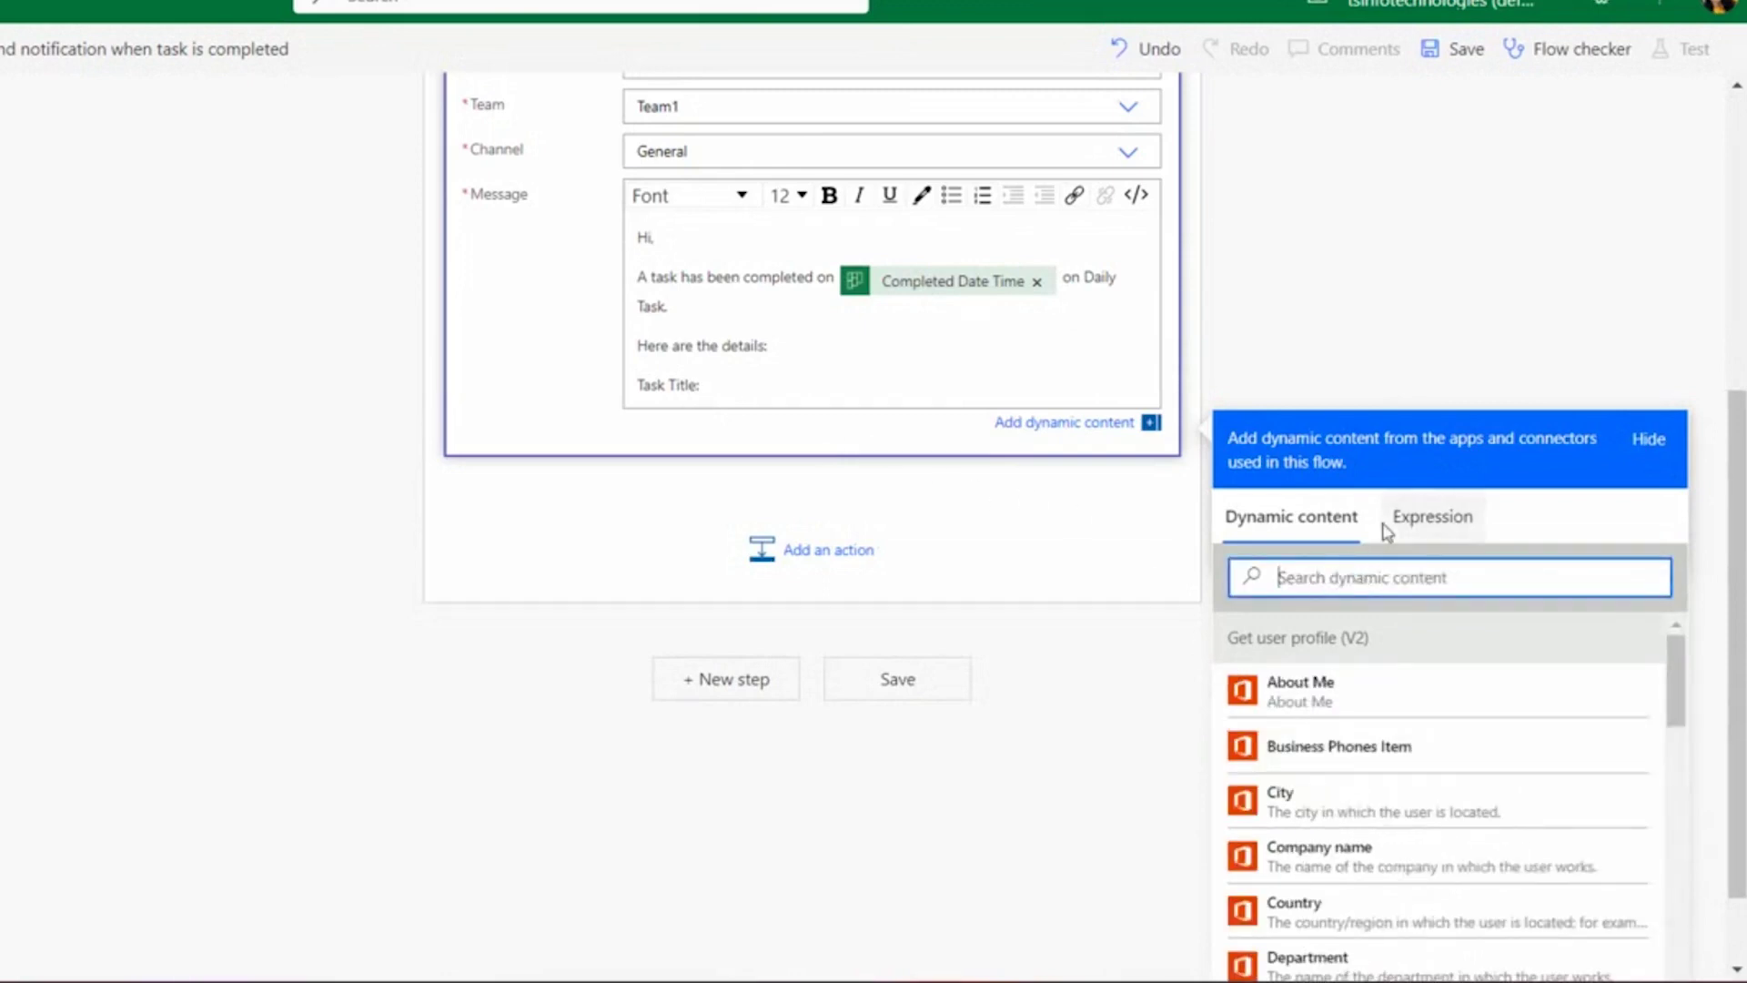
type("Titl")
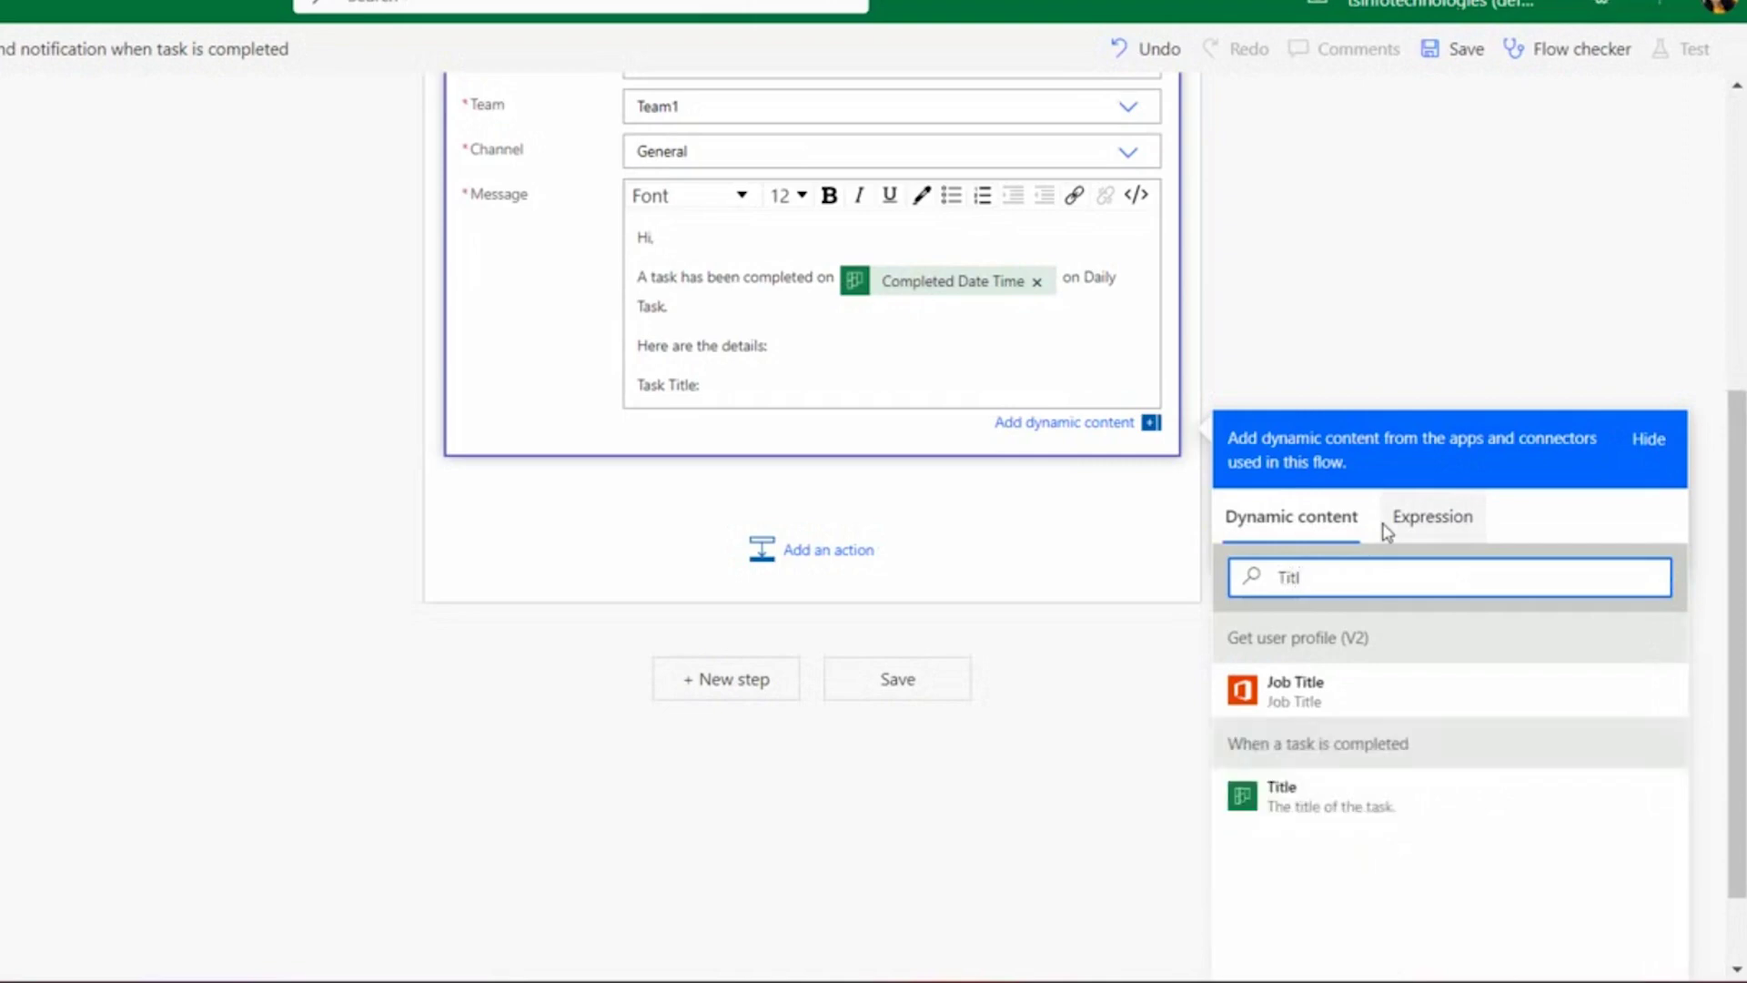
left_click(1427, 816)
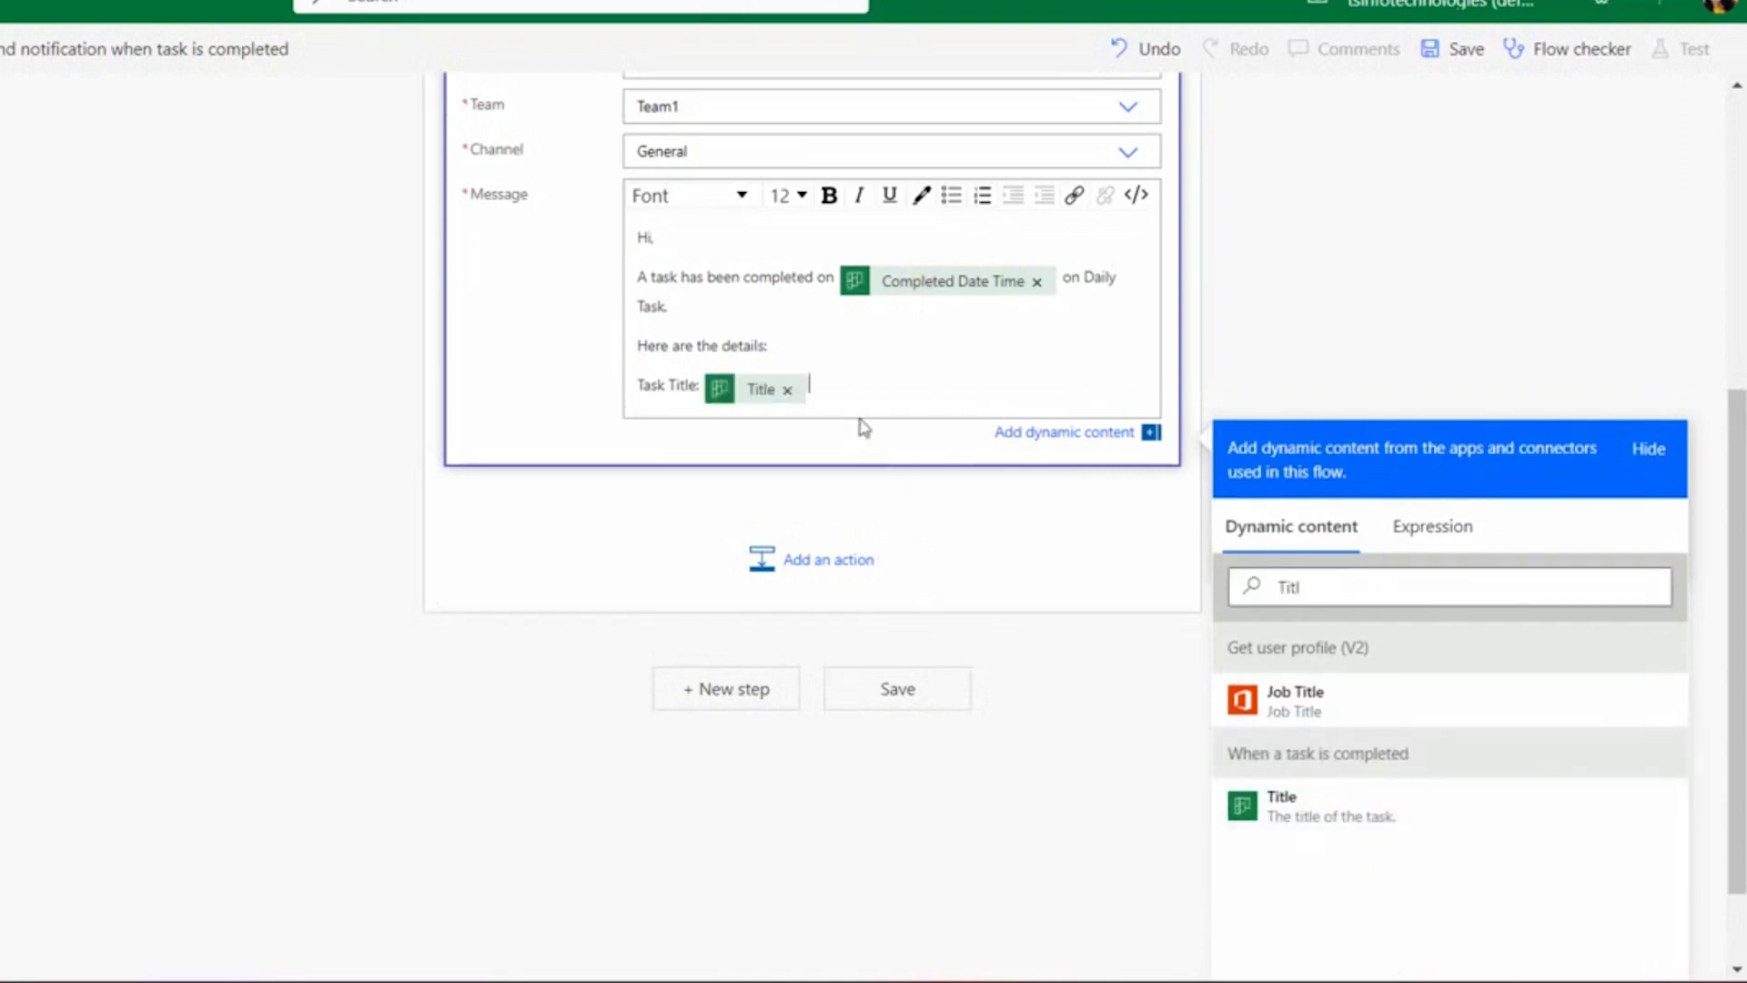
key("Return")
Add 'Completed by:' followed by the assignee's Display Name
type("Asiign")
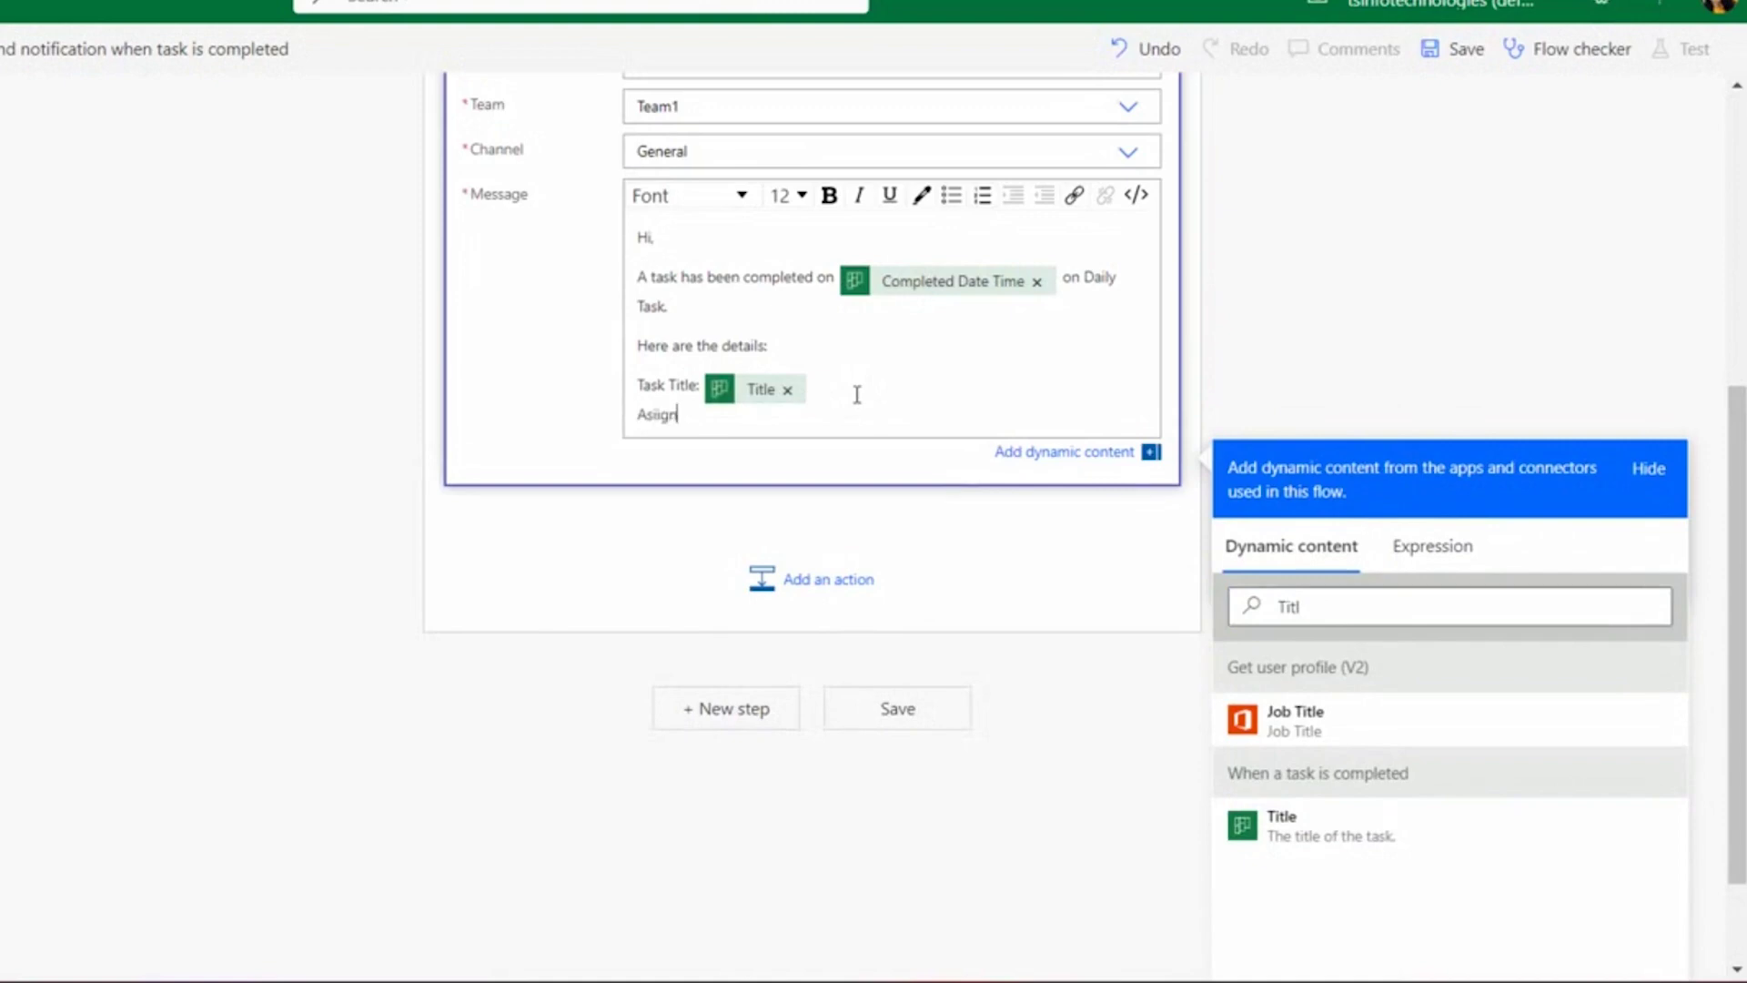
key("BackSpace")
key("BackSpace")
type("Completed by:")
double_click(1290, 607)
type("Display")
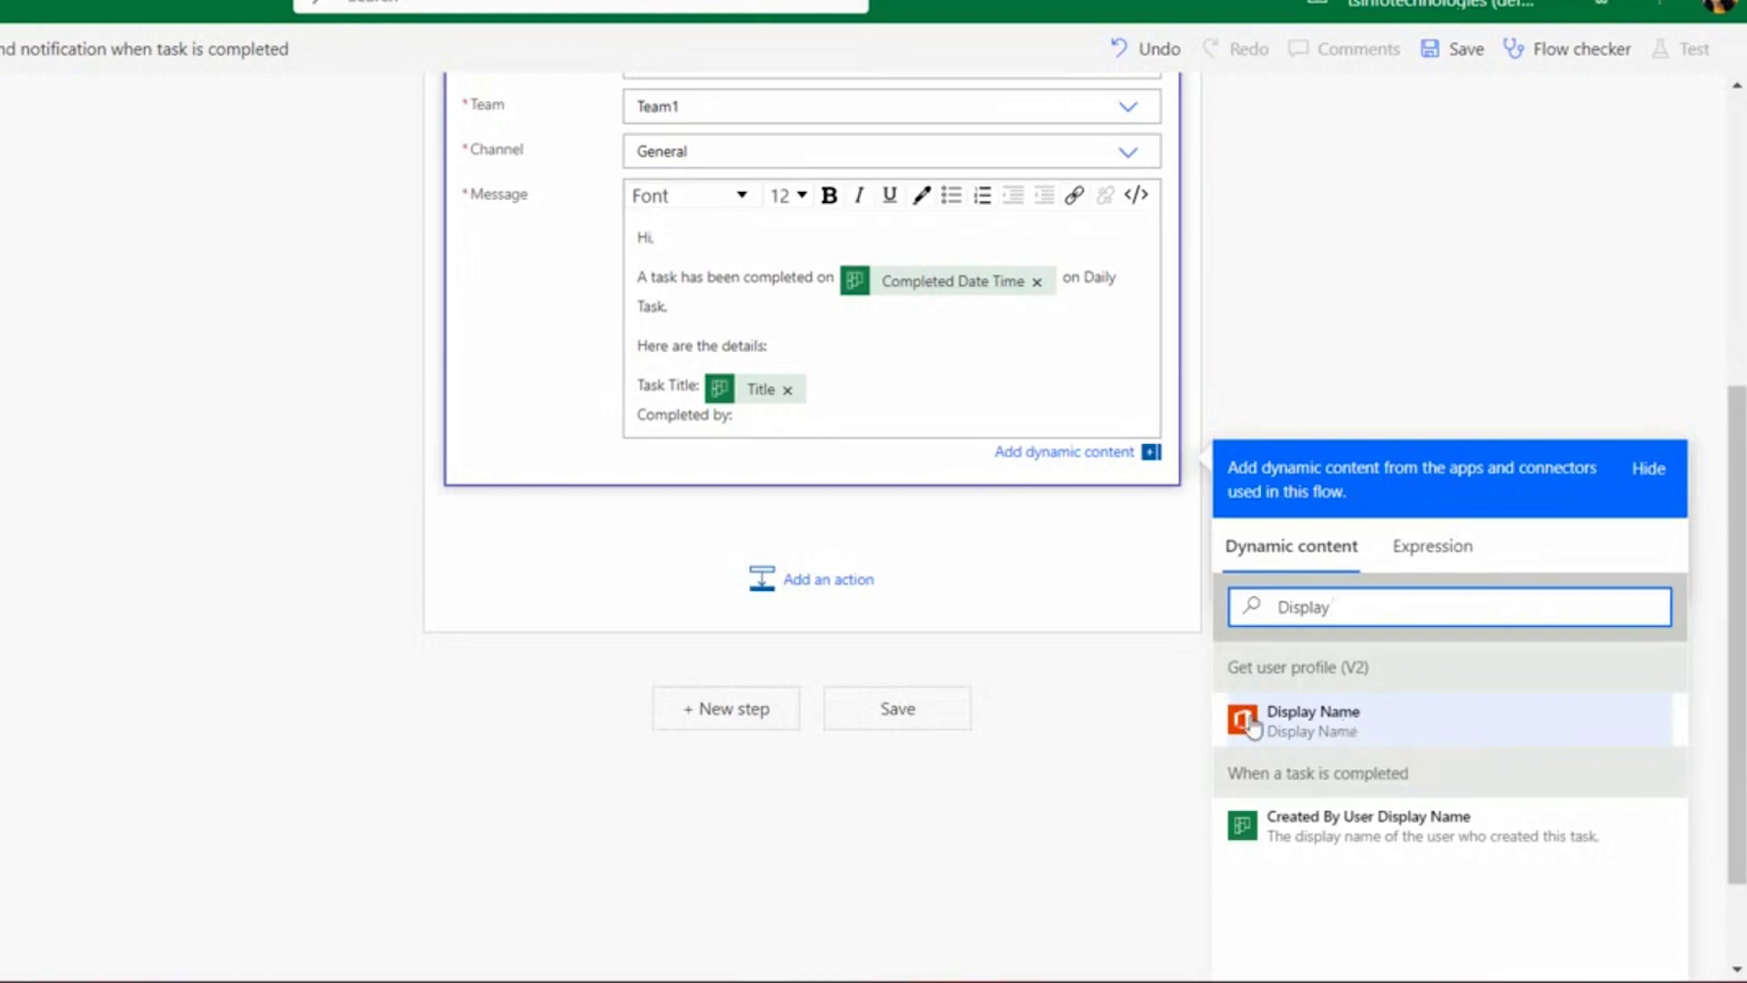
left_click(1308, 728)
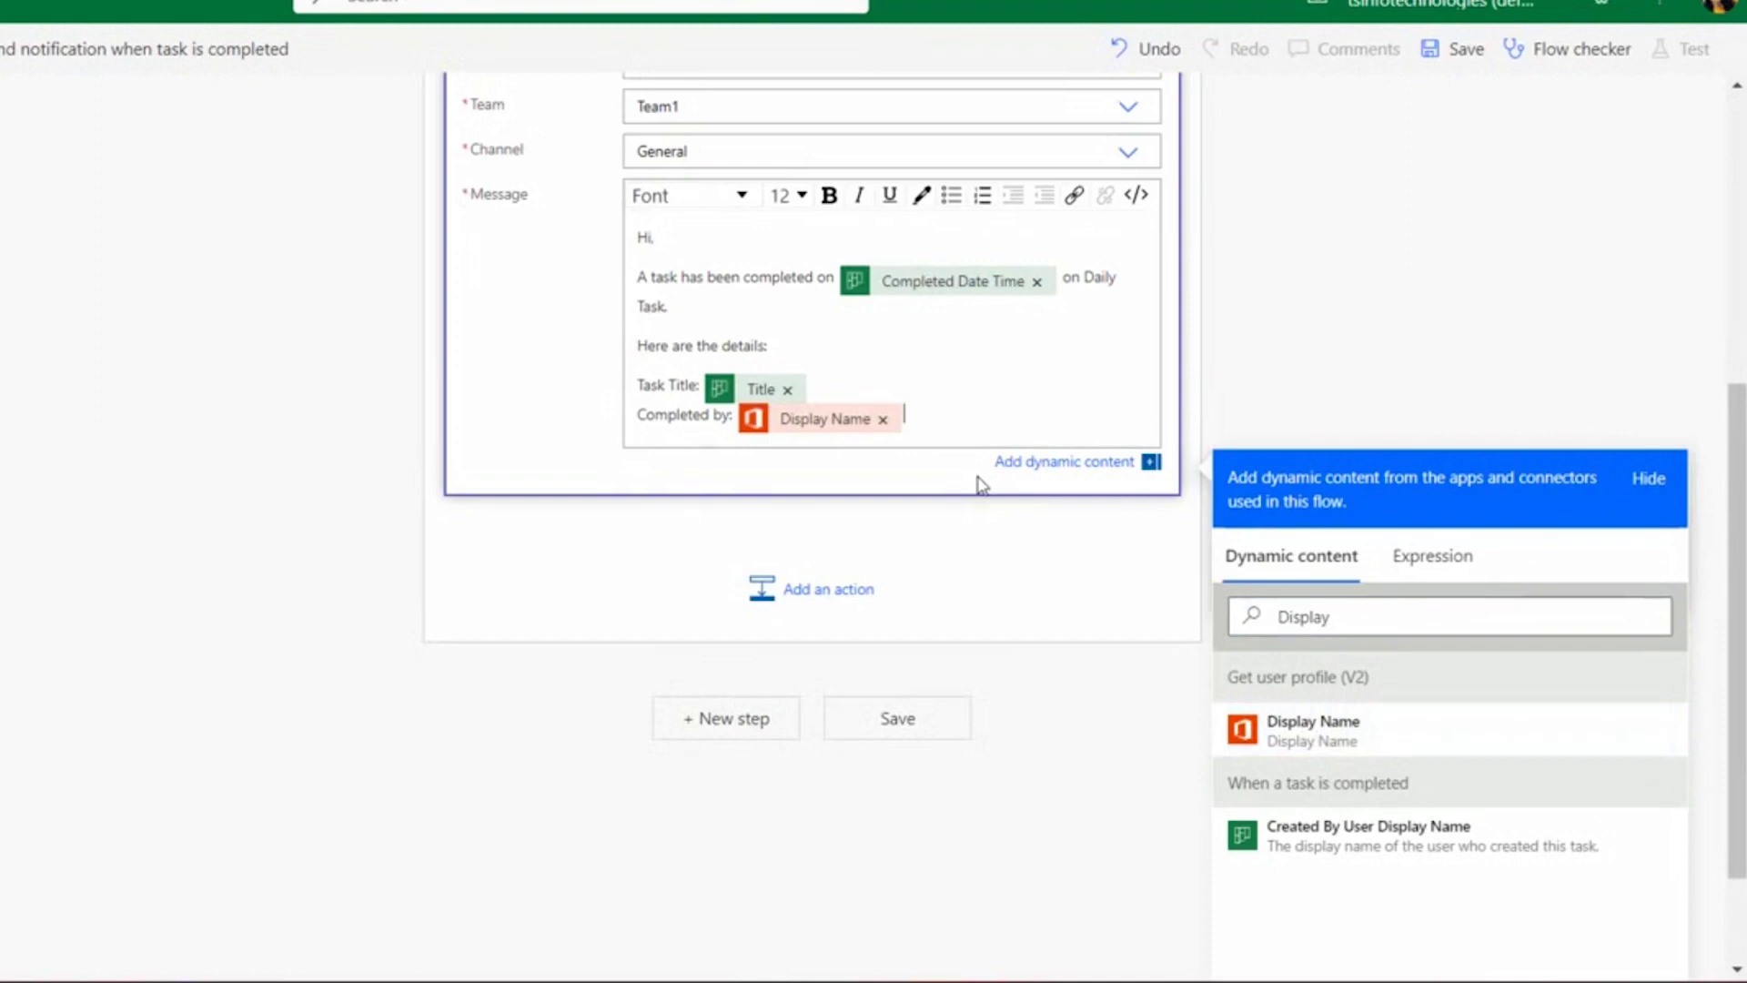
Add a 'Due Date:' line with the task's Due Date Time
key("Return")
type("Due Date:")
double_click(1298, 634)
type("Date")
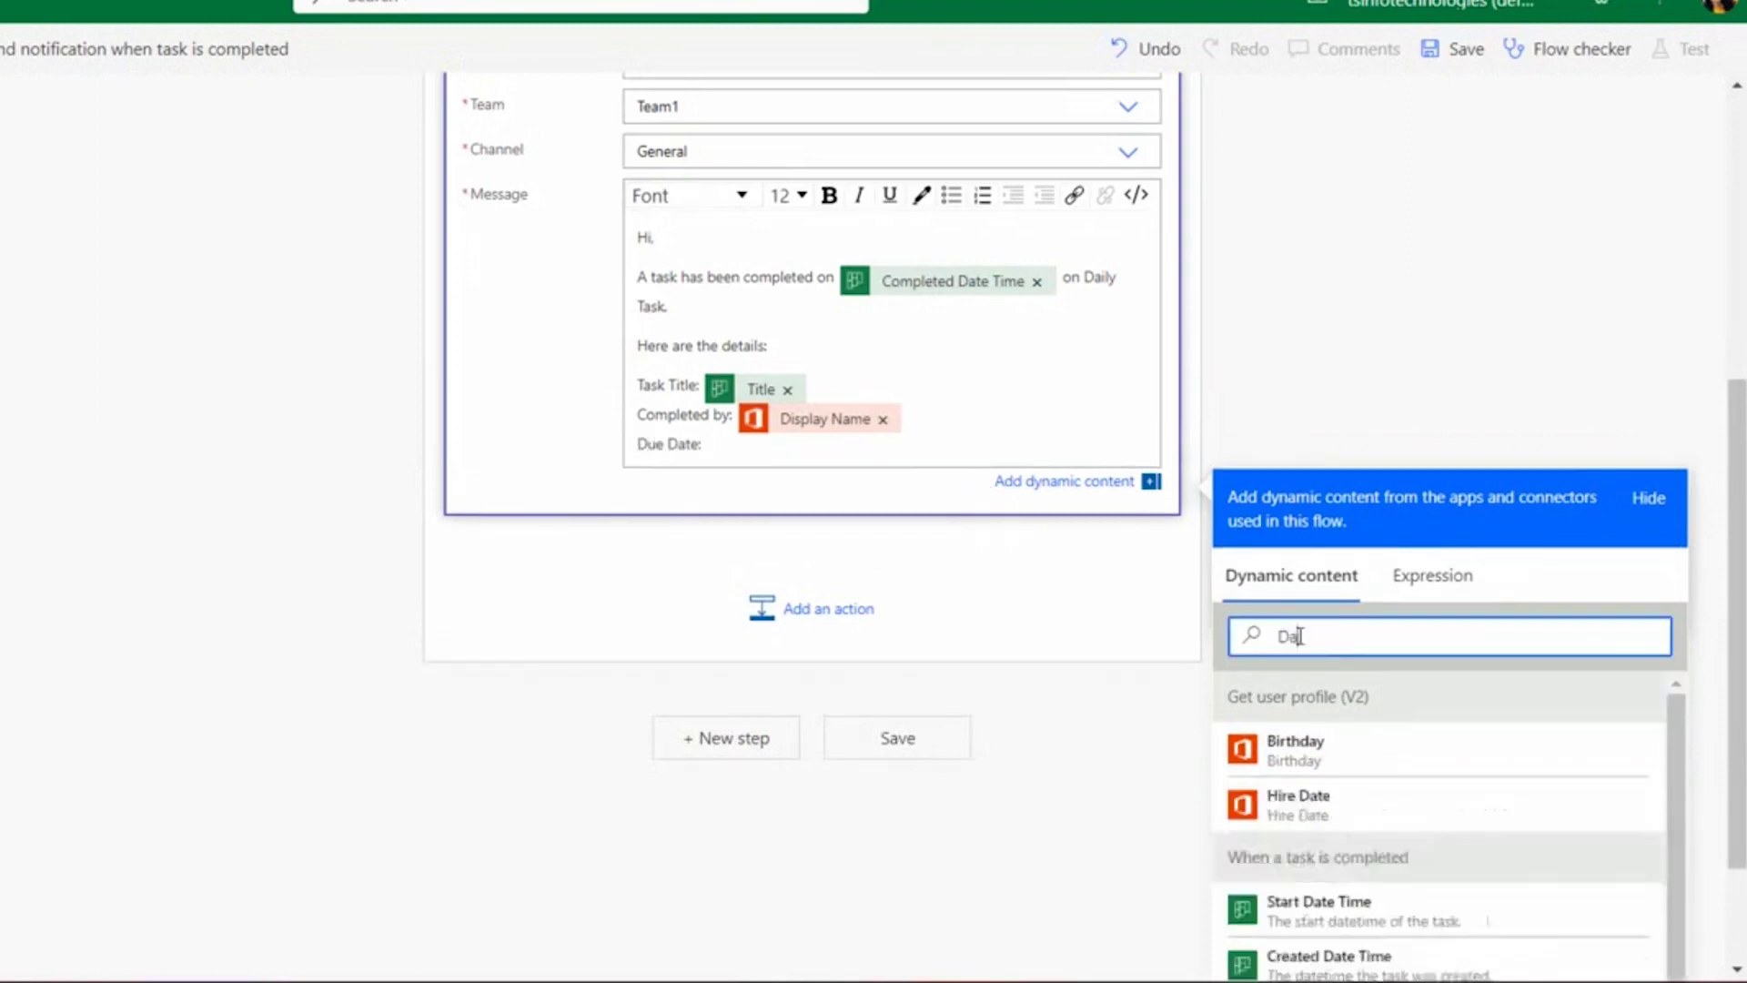
scroll(1456, 819, "down", 2)
left_click(1317, 801)
left_click(1193, 418)
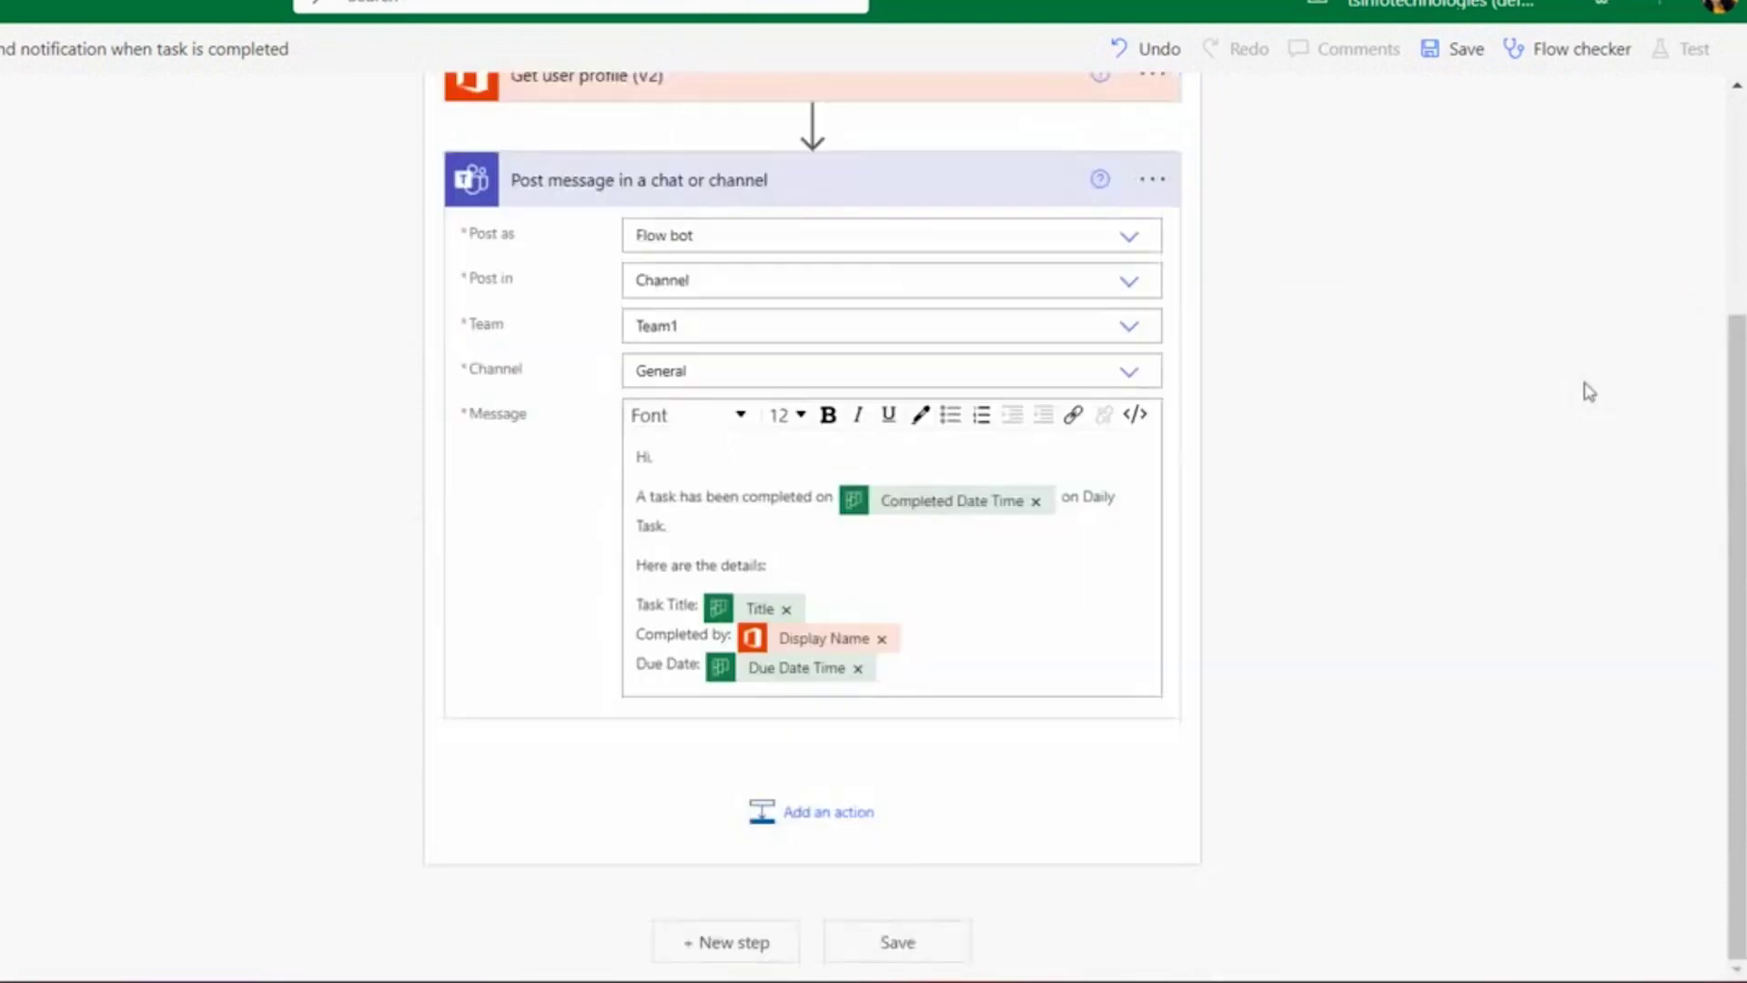
Save the flow
scroll(1151, 553, "up", 3)
scroll(1151, 552, "down", 3)
scroll(1307, 581, "up", 3)
scroll(1311, 582, "down", 3)
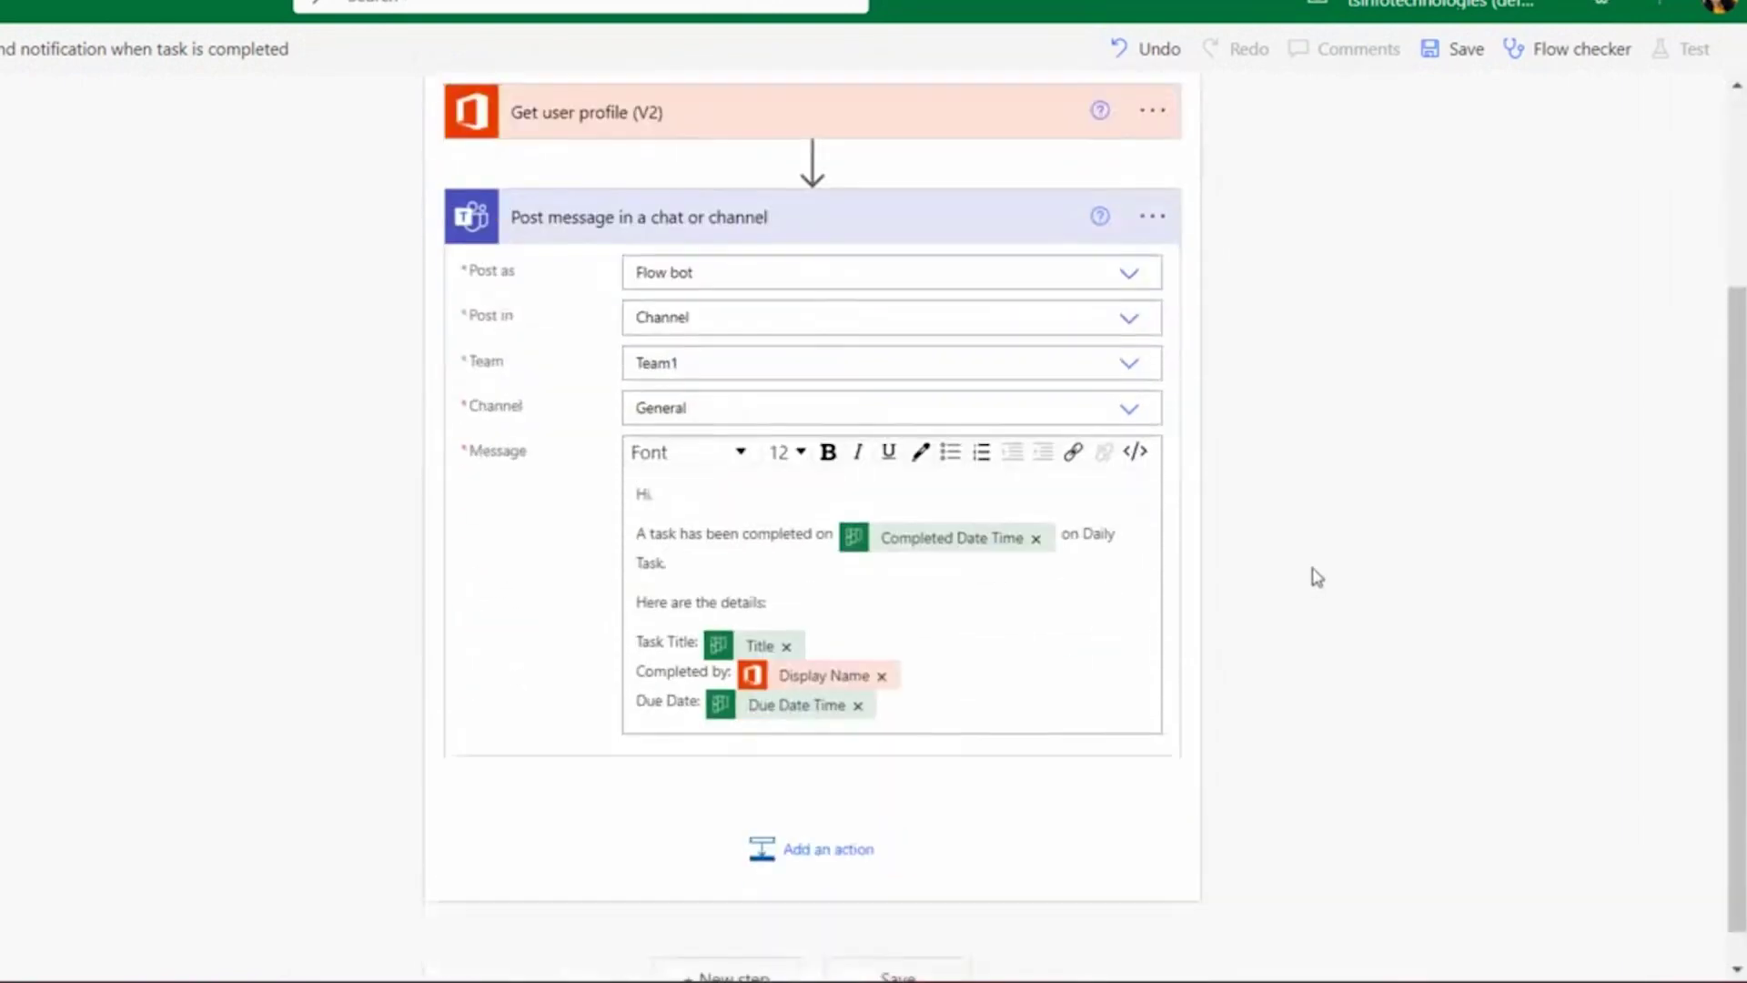
left_click(1427, 49)
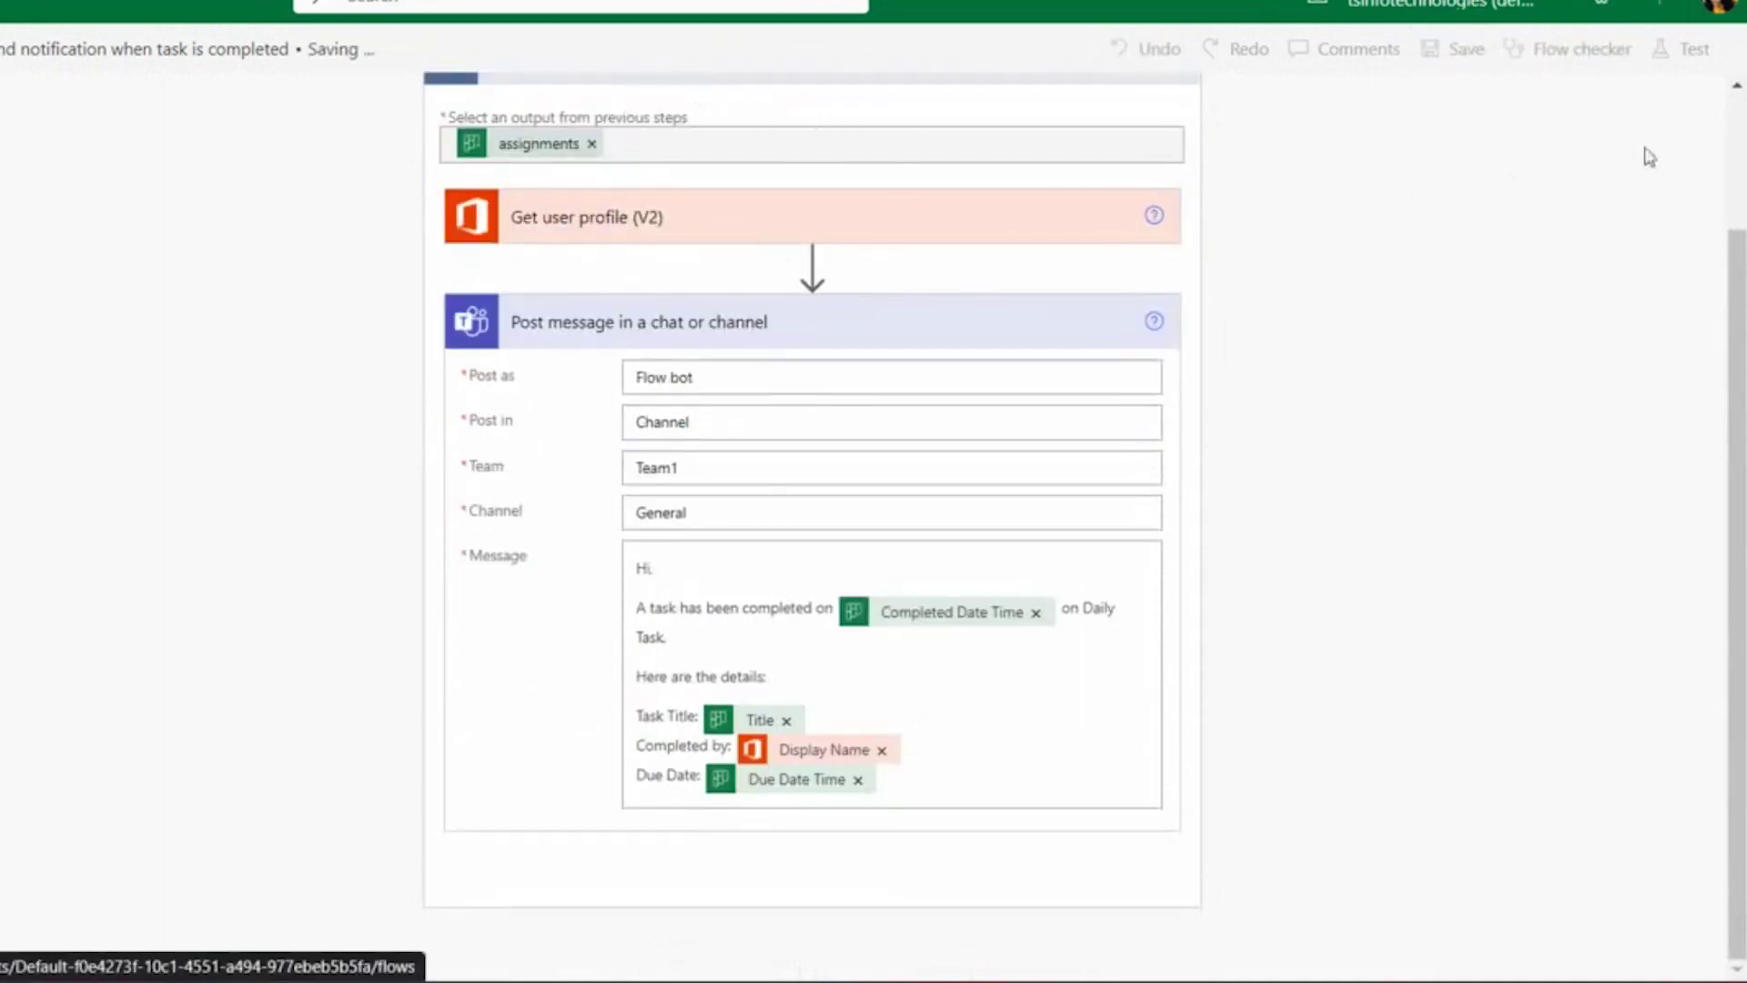
Start a manual test of the flow and bring up the Daily Tasks plan in Planner
left_click(1684, 49)
left_click(1416, 137)
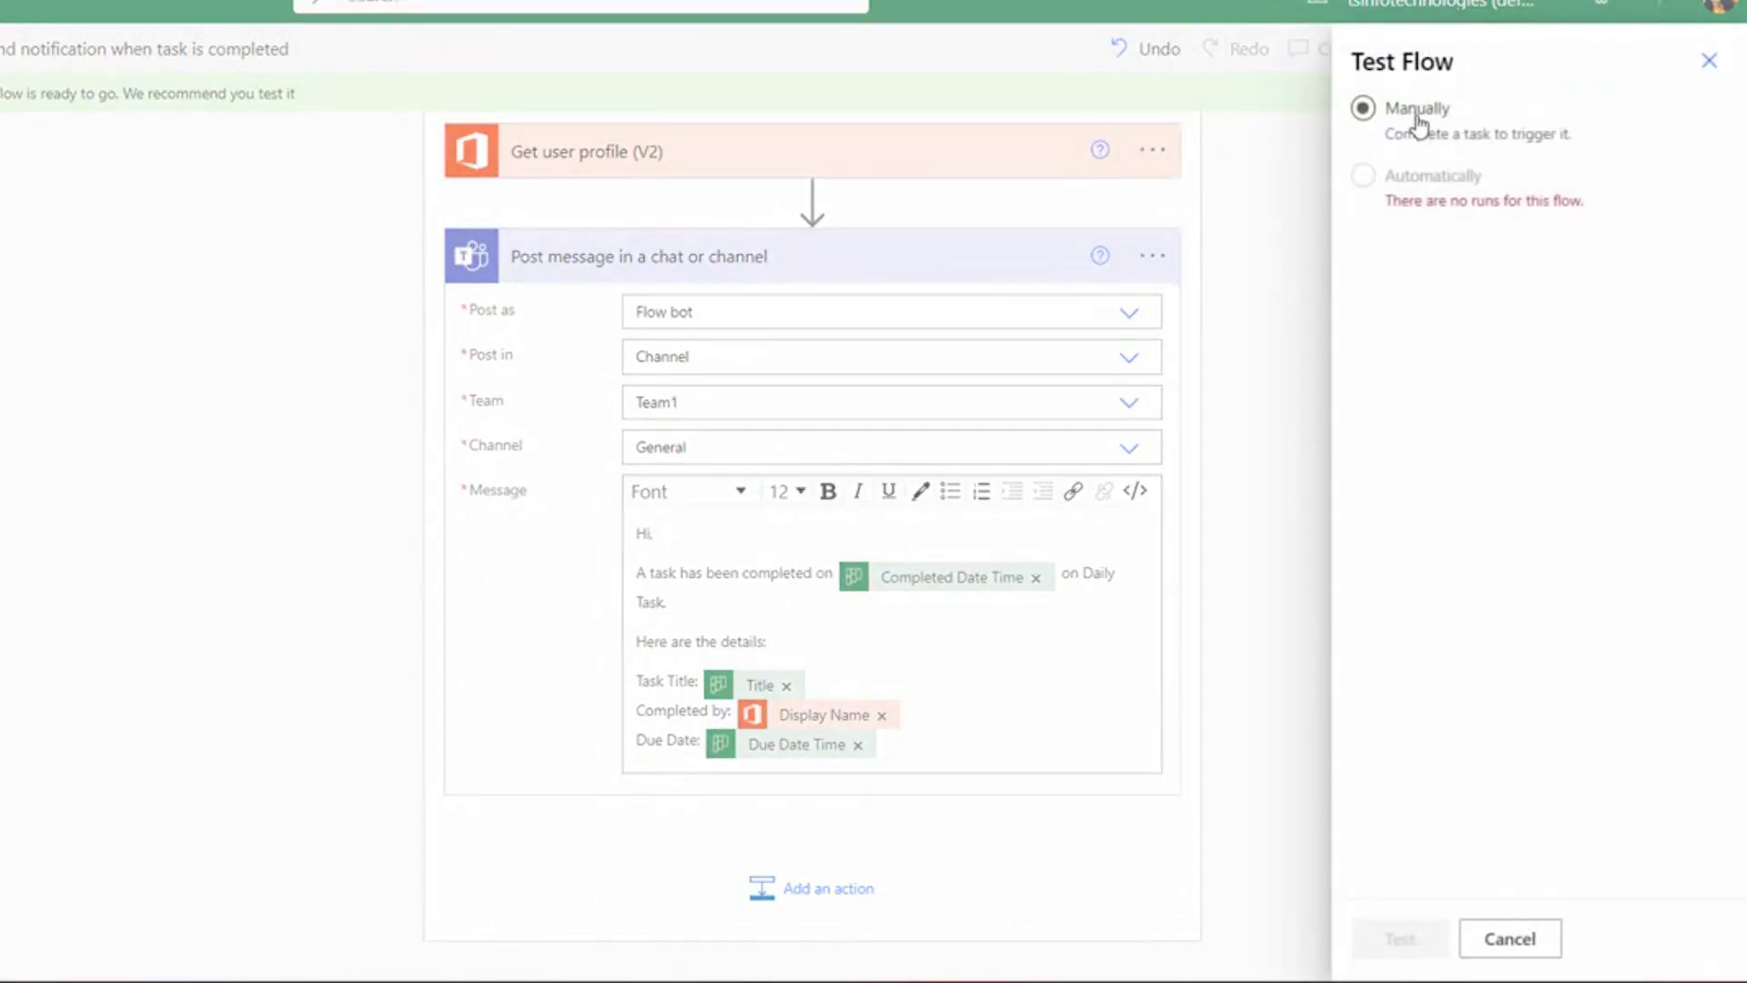
left_click(1392, 134)
left_click(1393, 948)
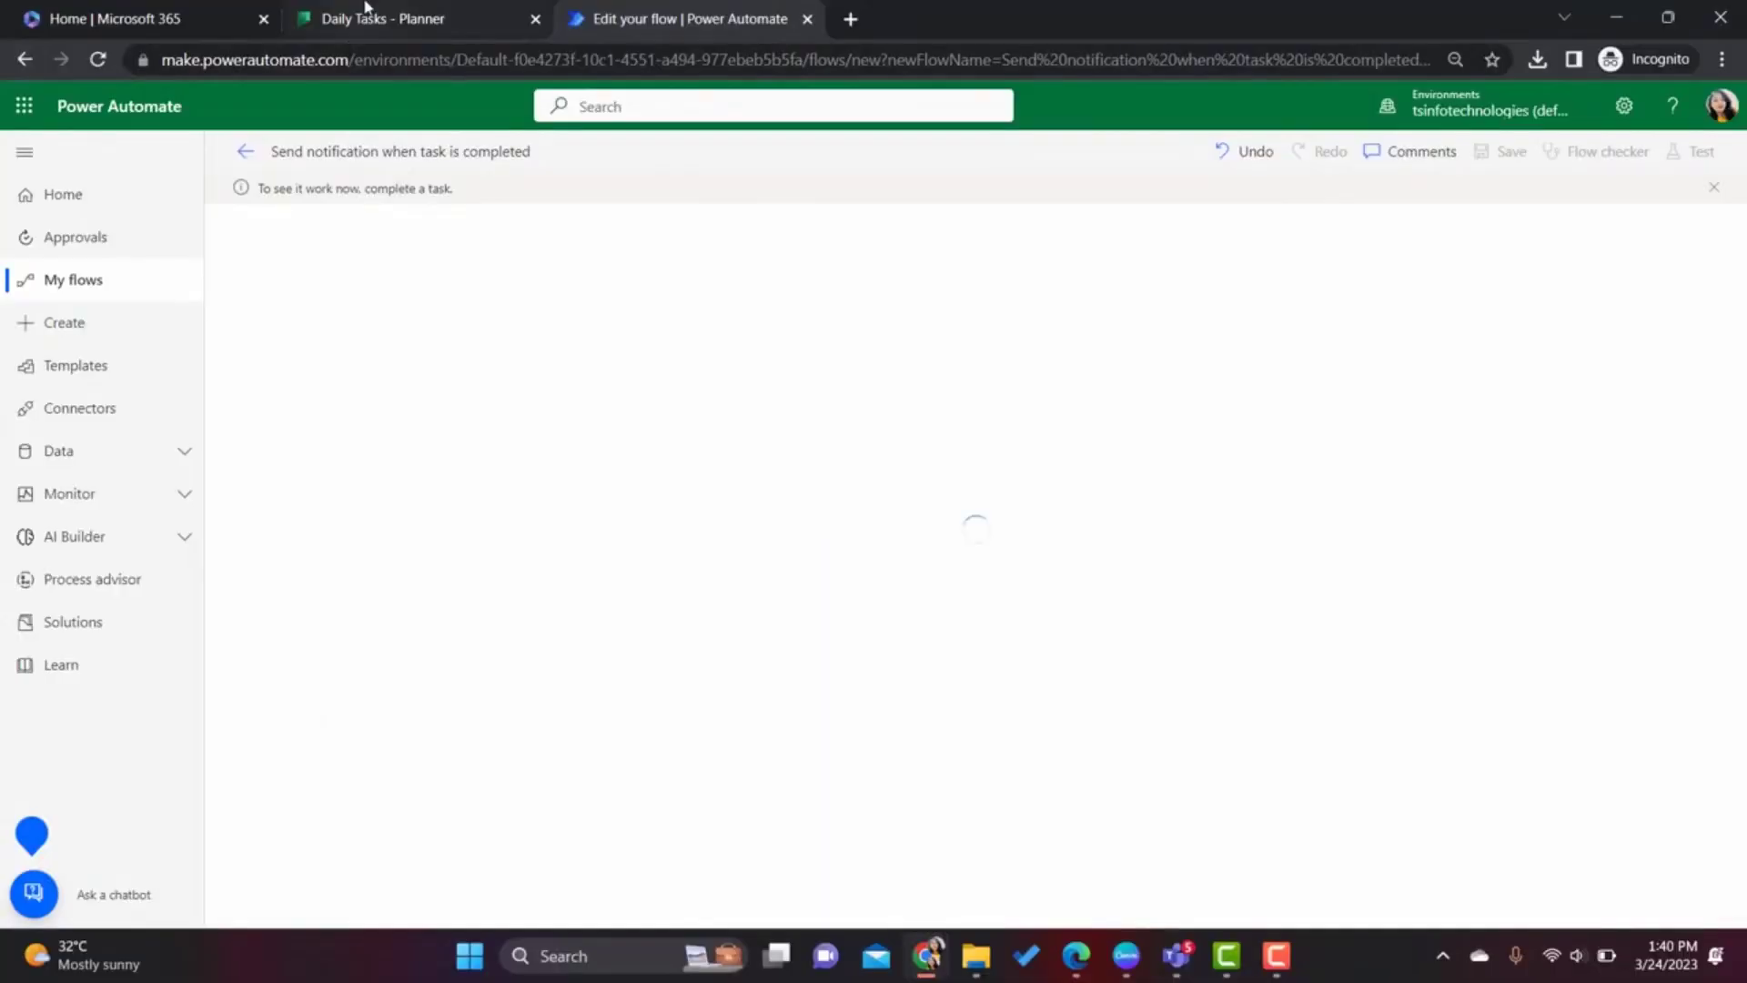
left_click(383, 18)
Add a To do task 'Create a Report on Power BI using Employee Excel Data' due March 27
left_click(437, 307)
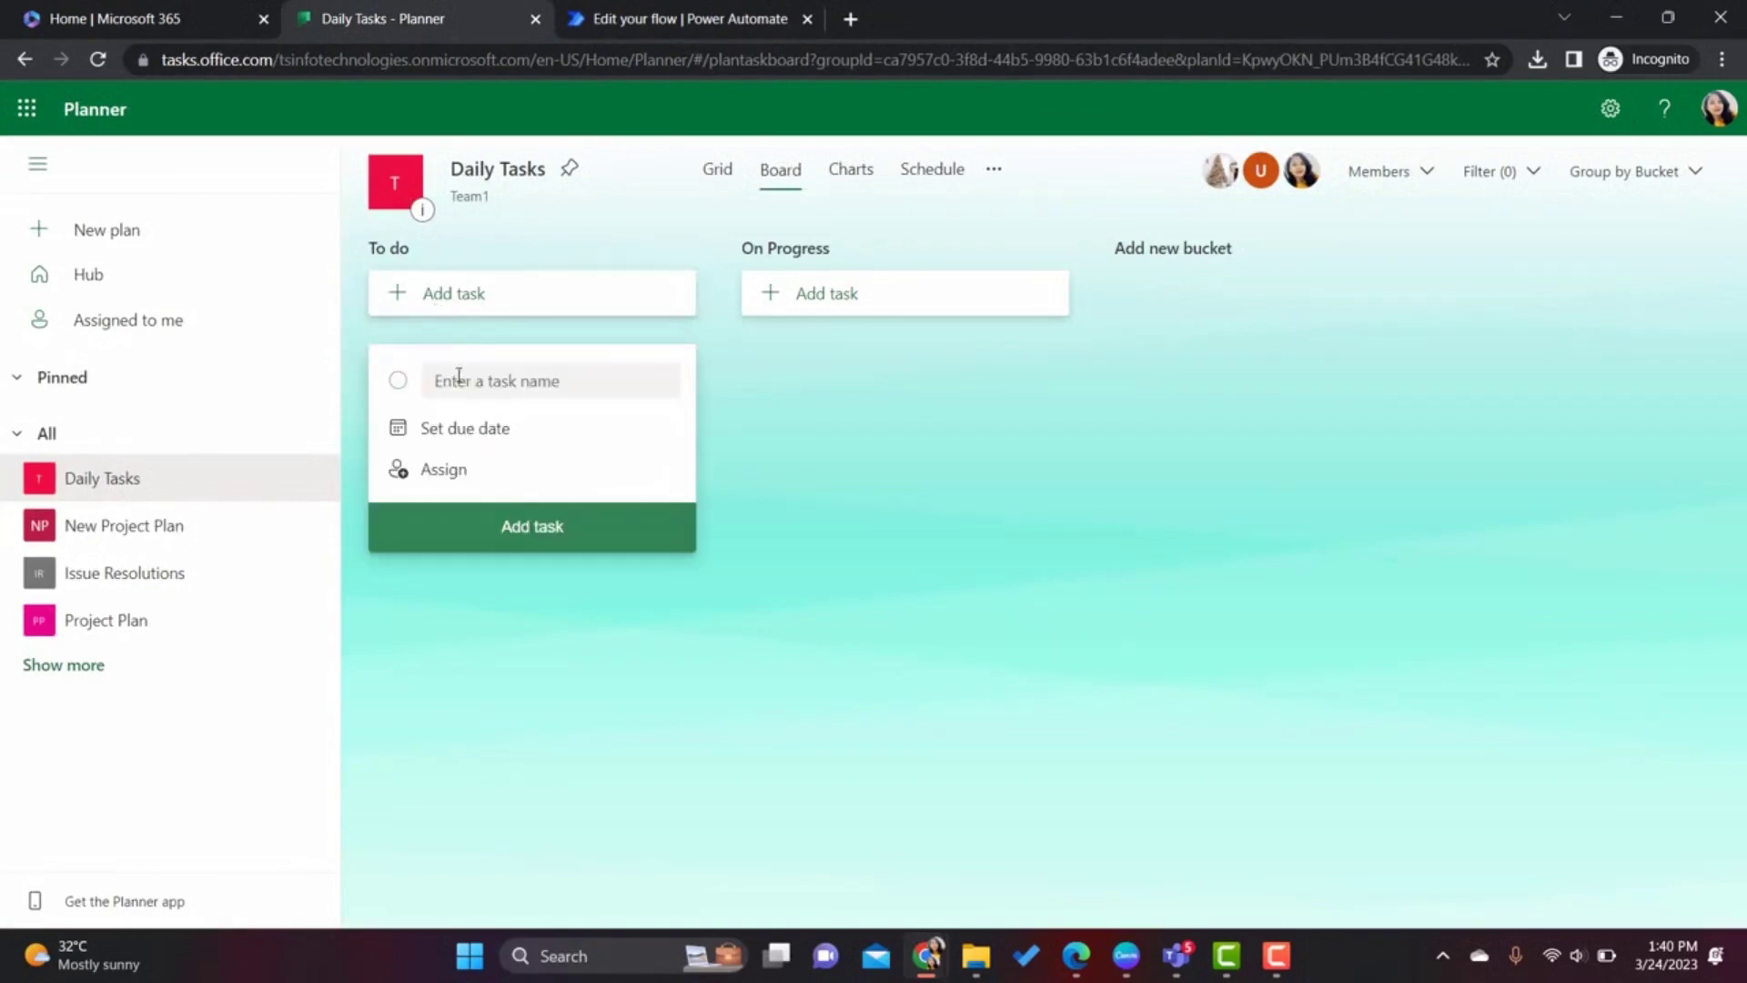
left_click(477, 380)
type("Create a Repo")
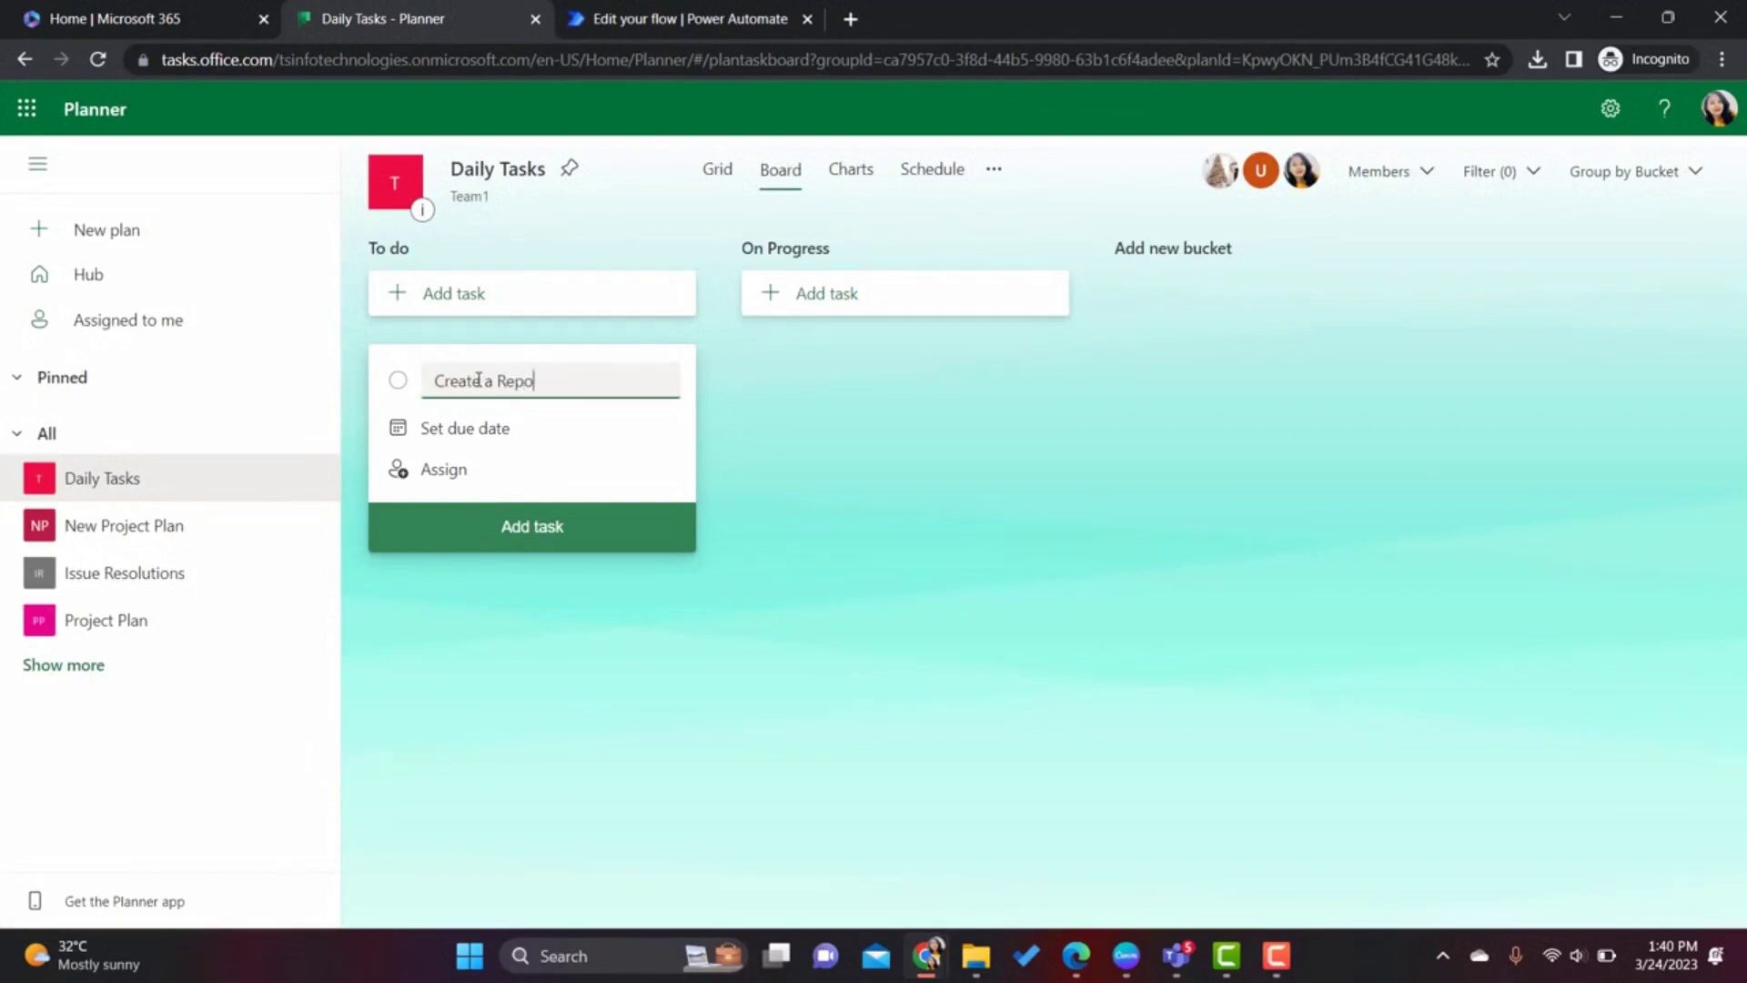
type("rt on Power BI using Employee ")
type("Excel Data")
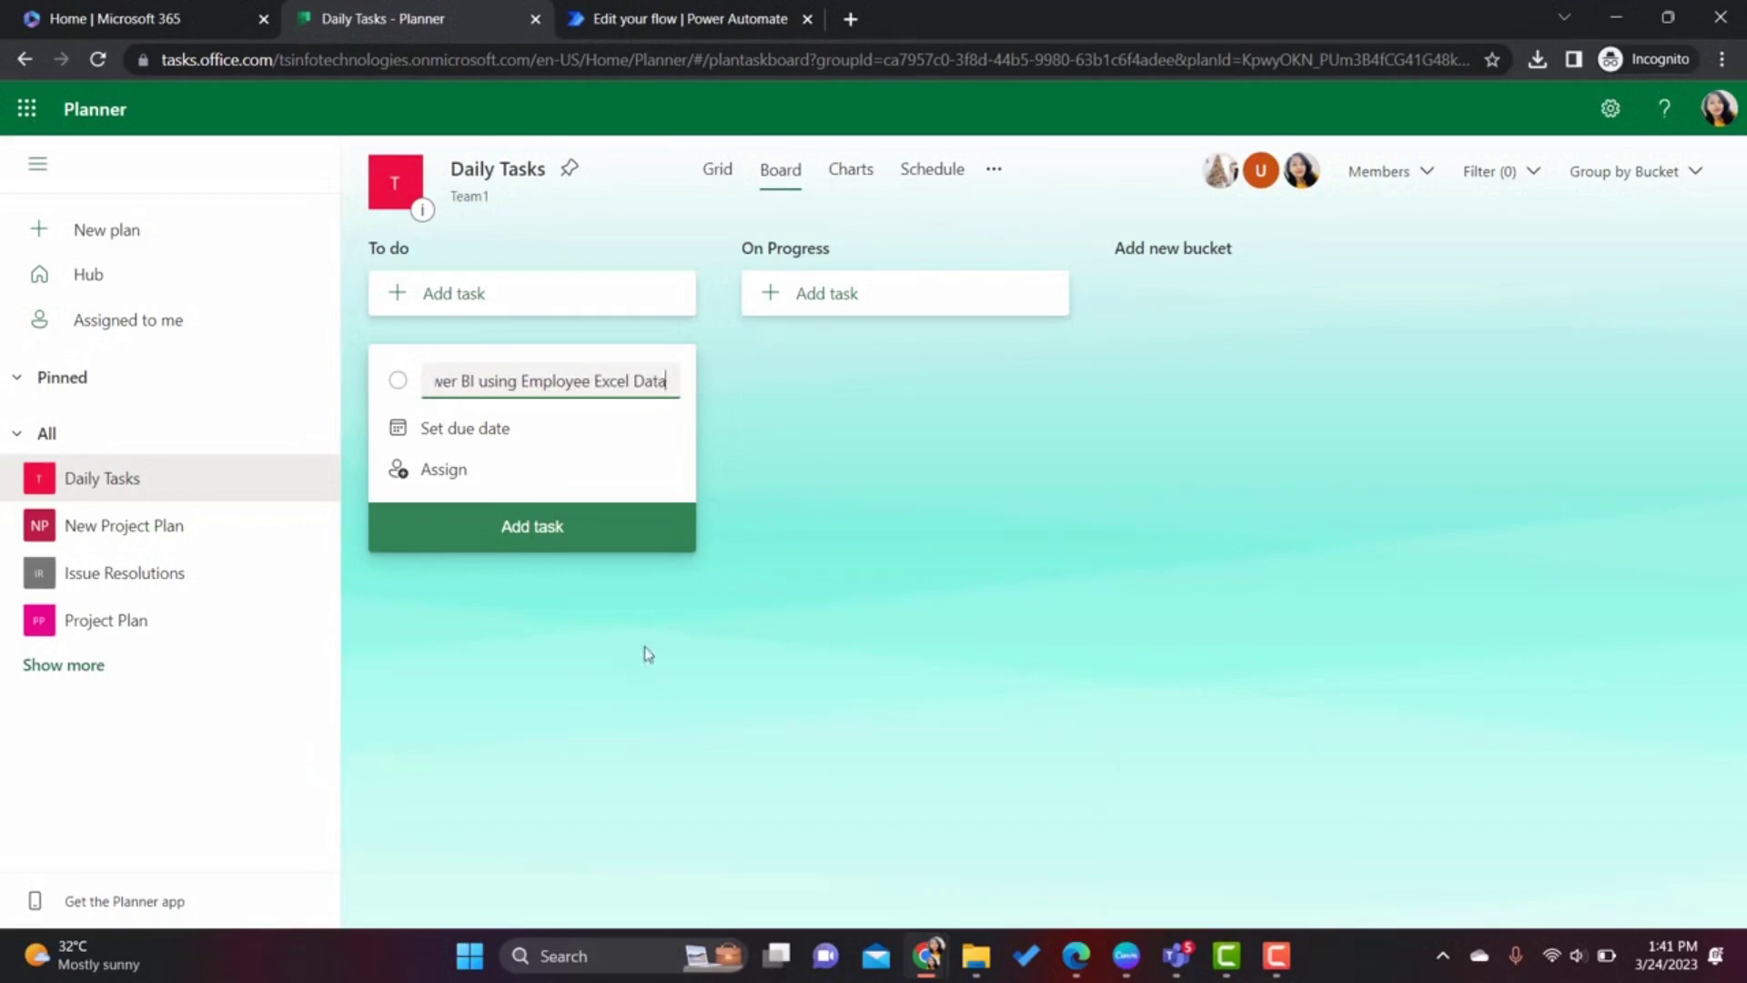
left_click(492, 441)
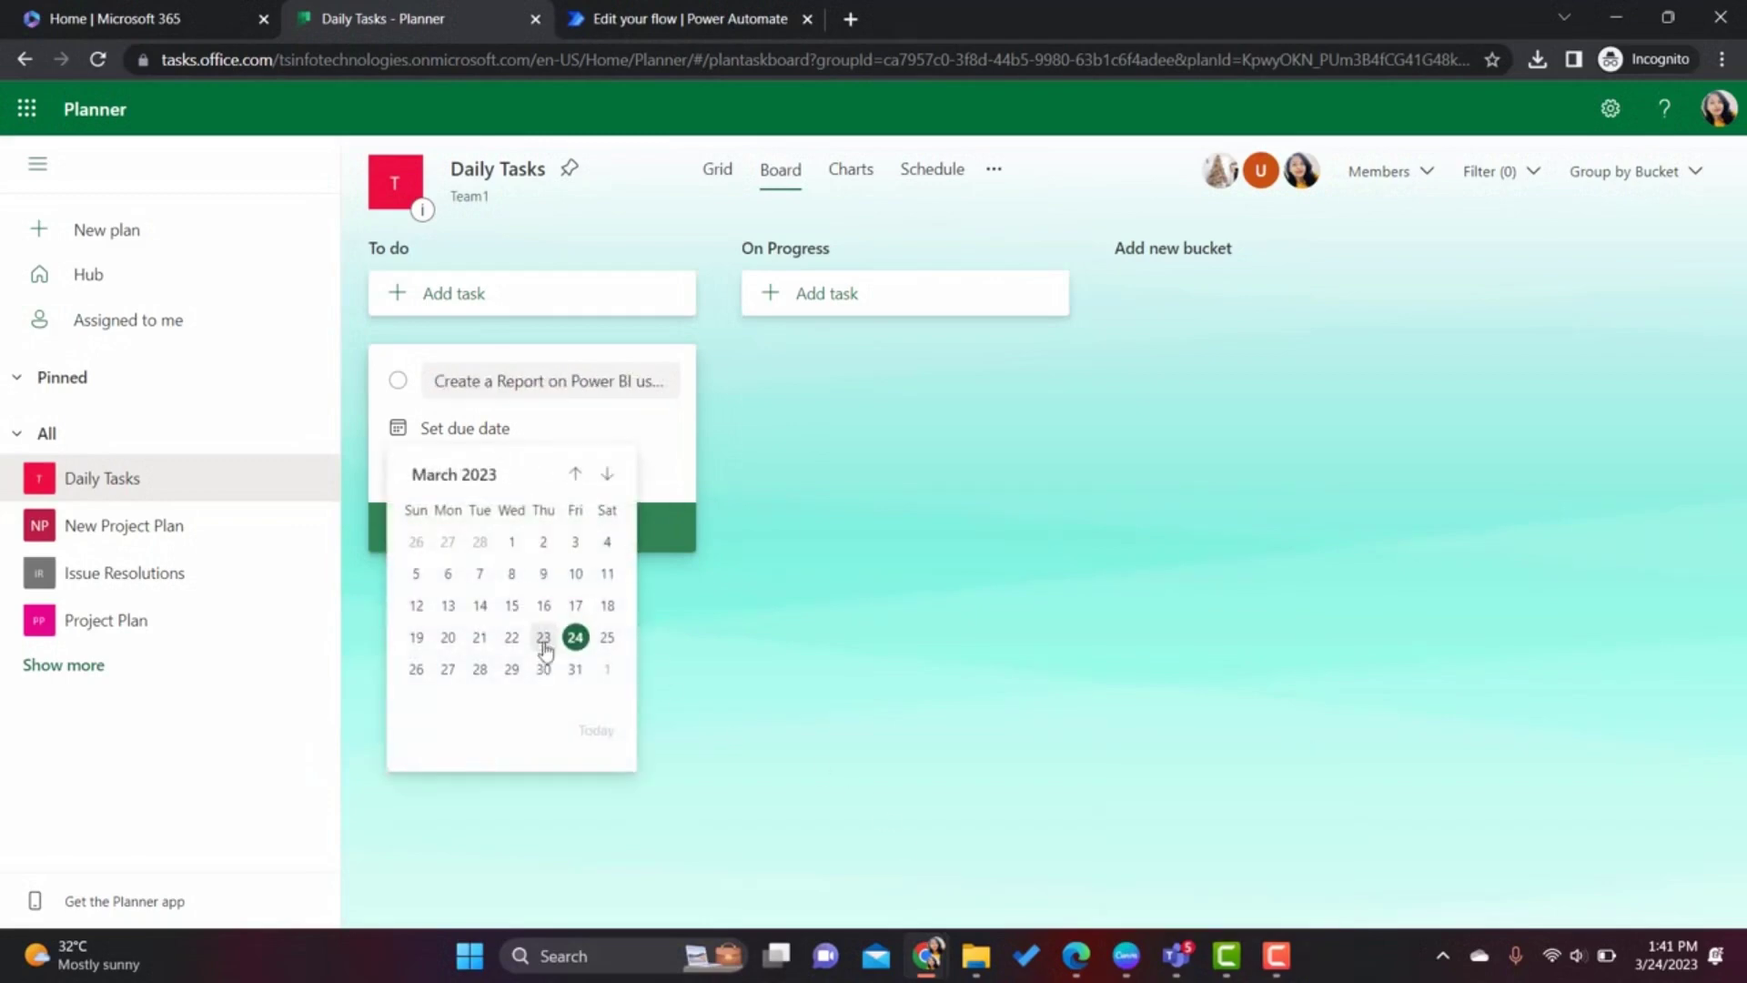
left_click(447, 669)
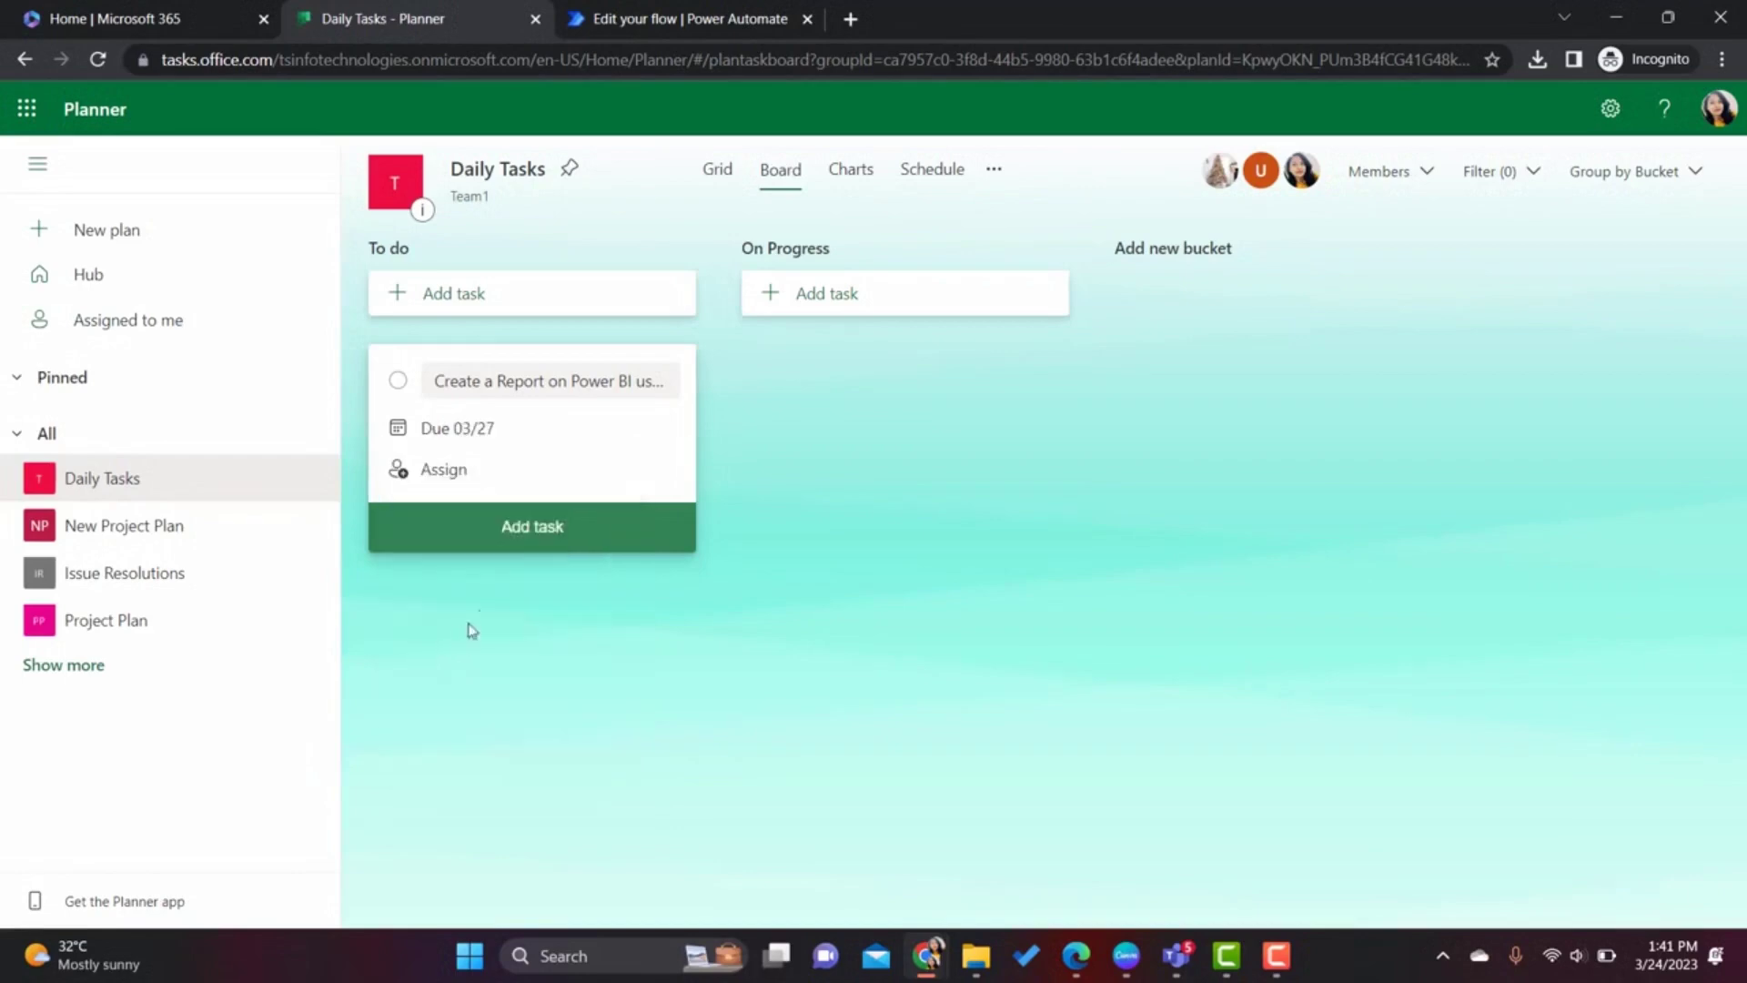
Assign a team member, create the task, and mark it complete
left_click(487, 475)
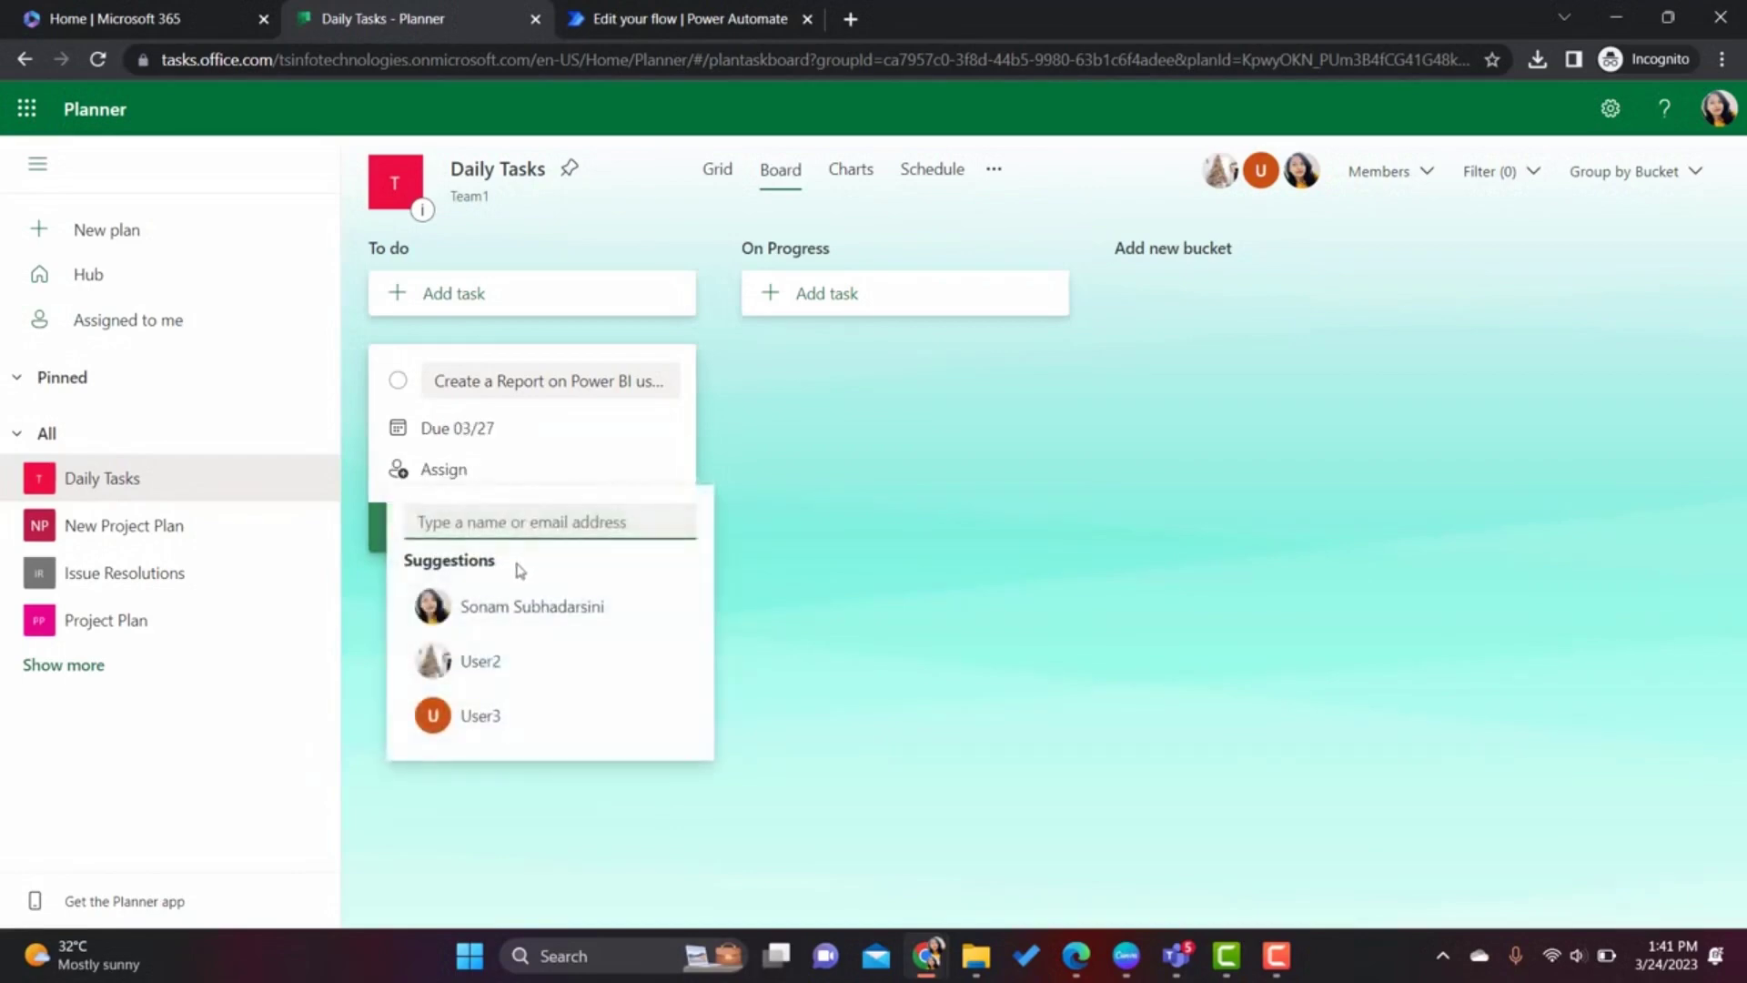
left_click(483, 663)
left_click(780, 509)
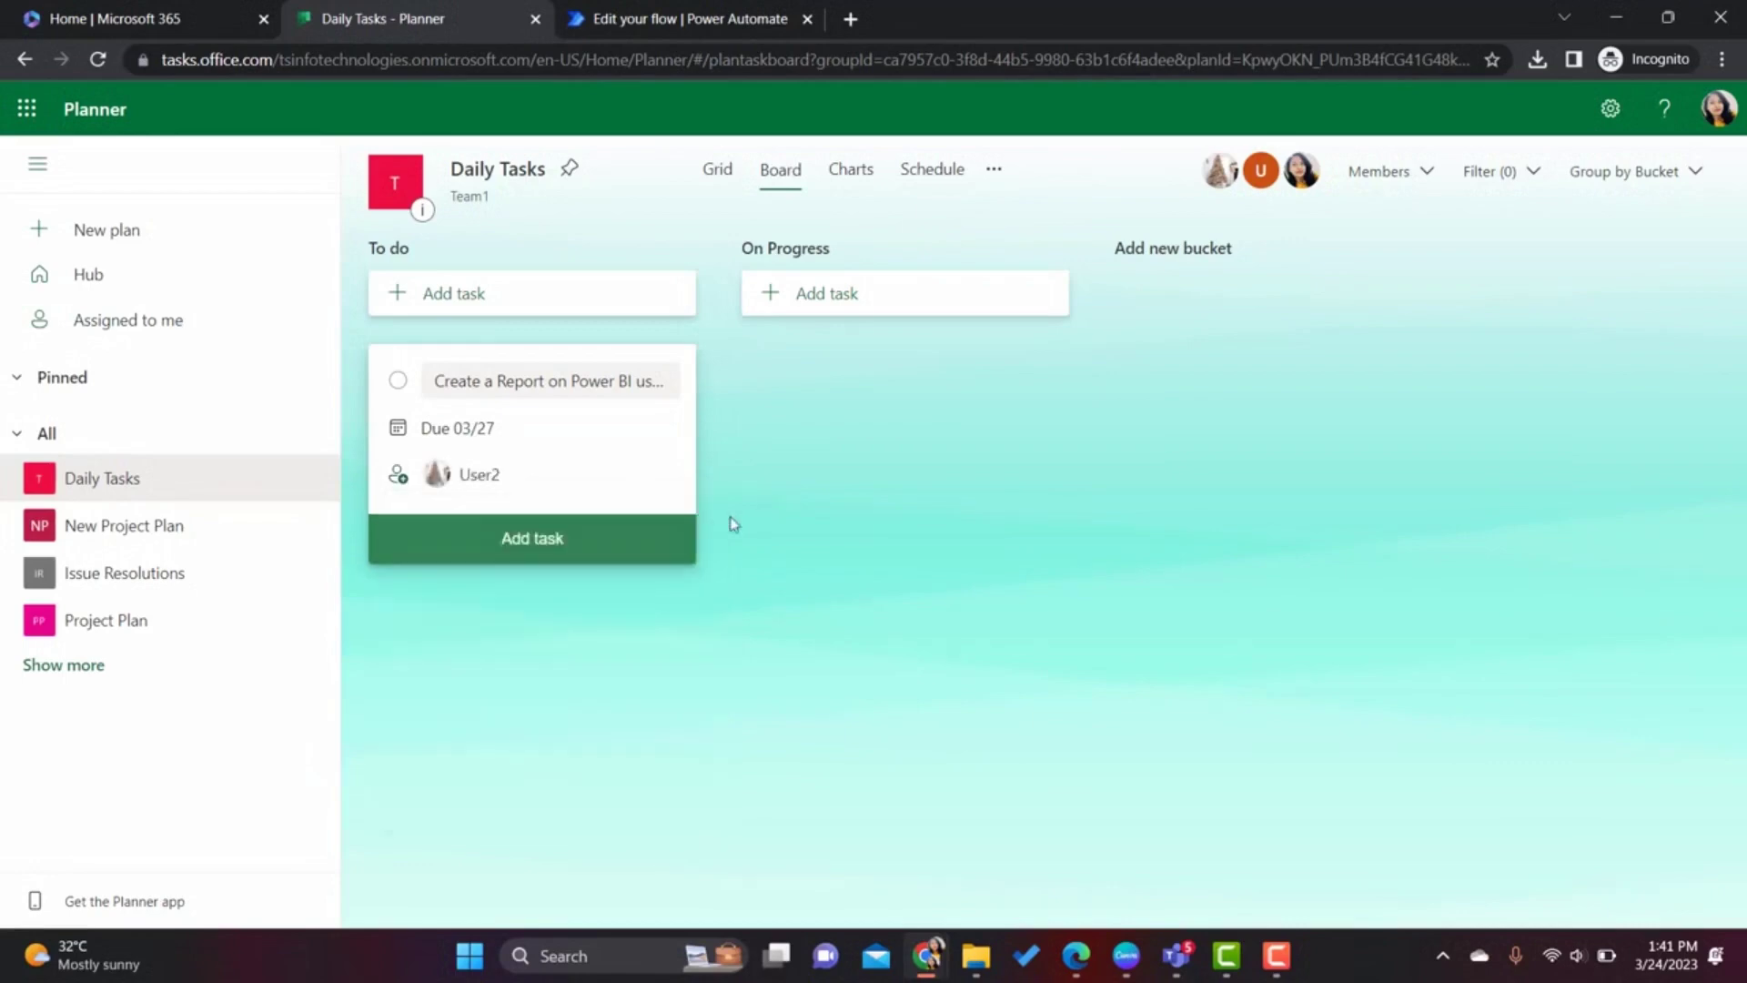
left_click(533, 554)
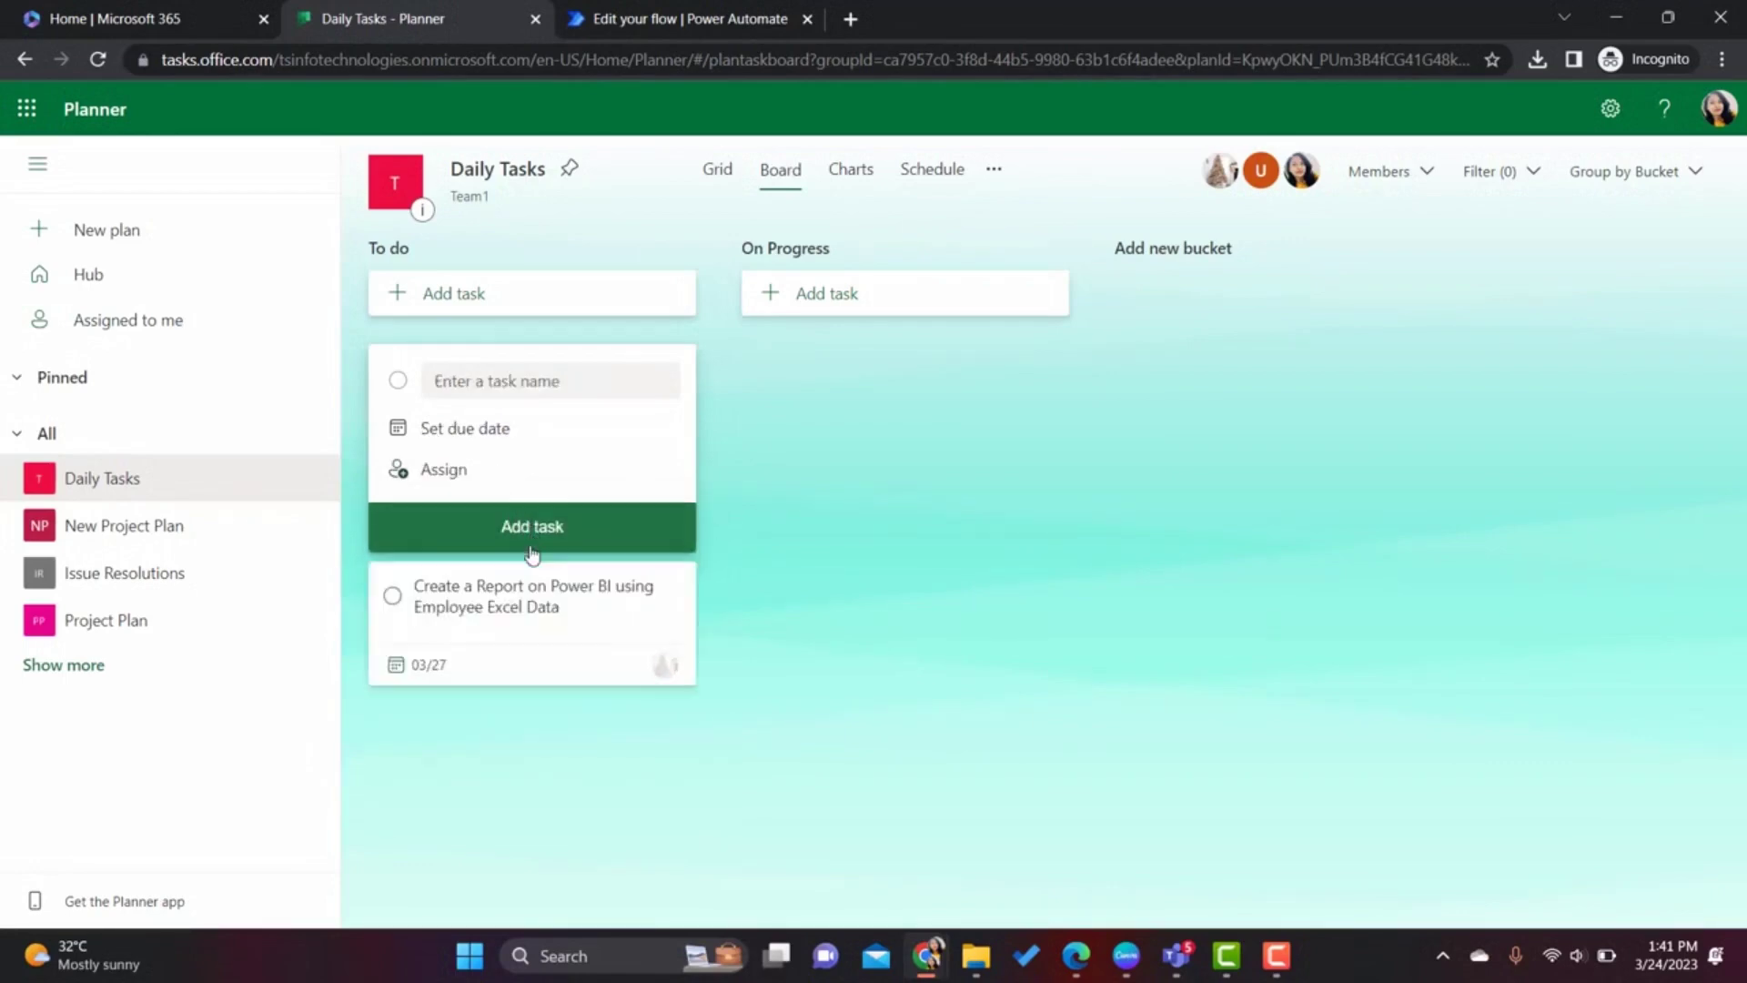
left_click(826, 644)
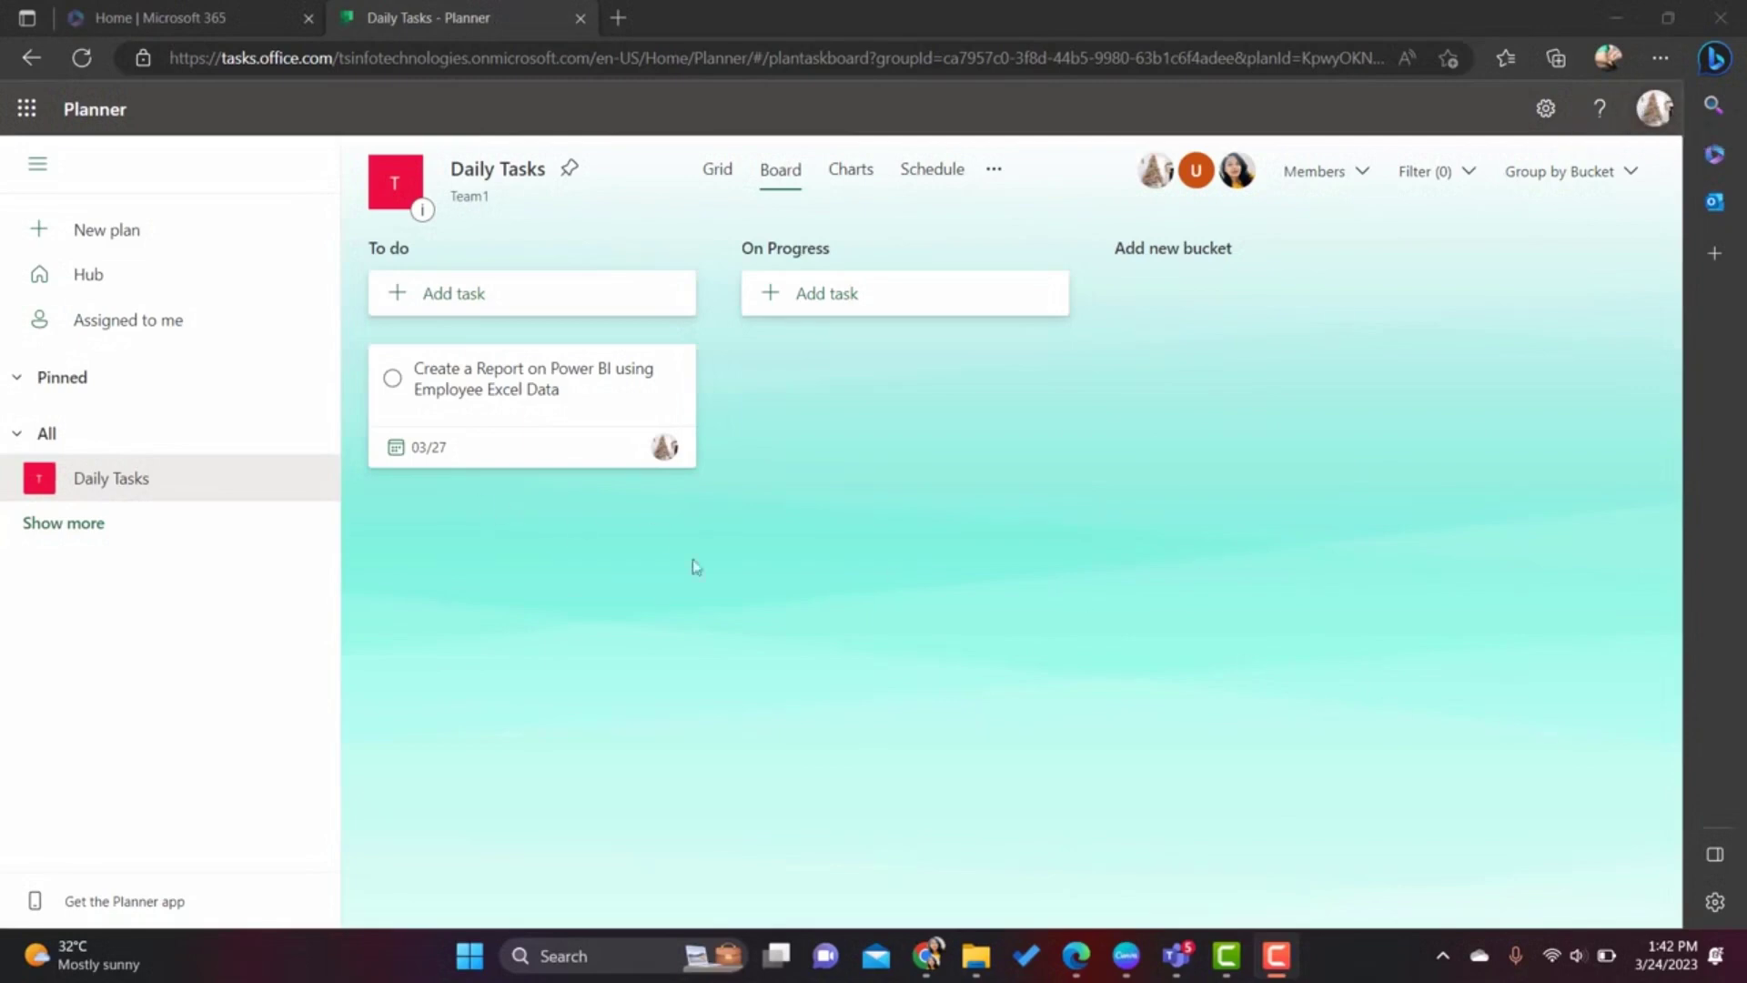
left_click(392, 378)
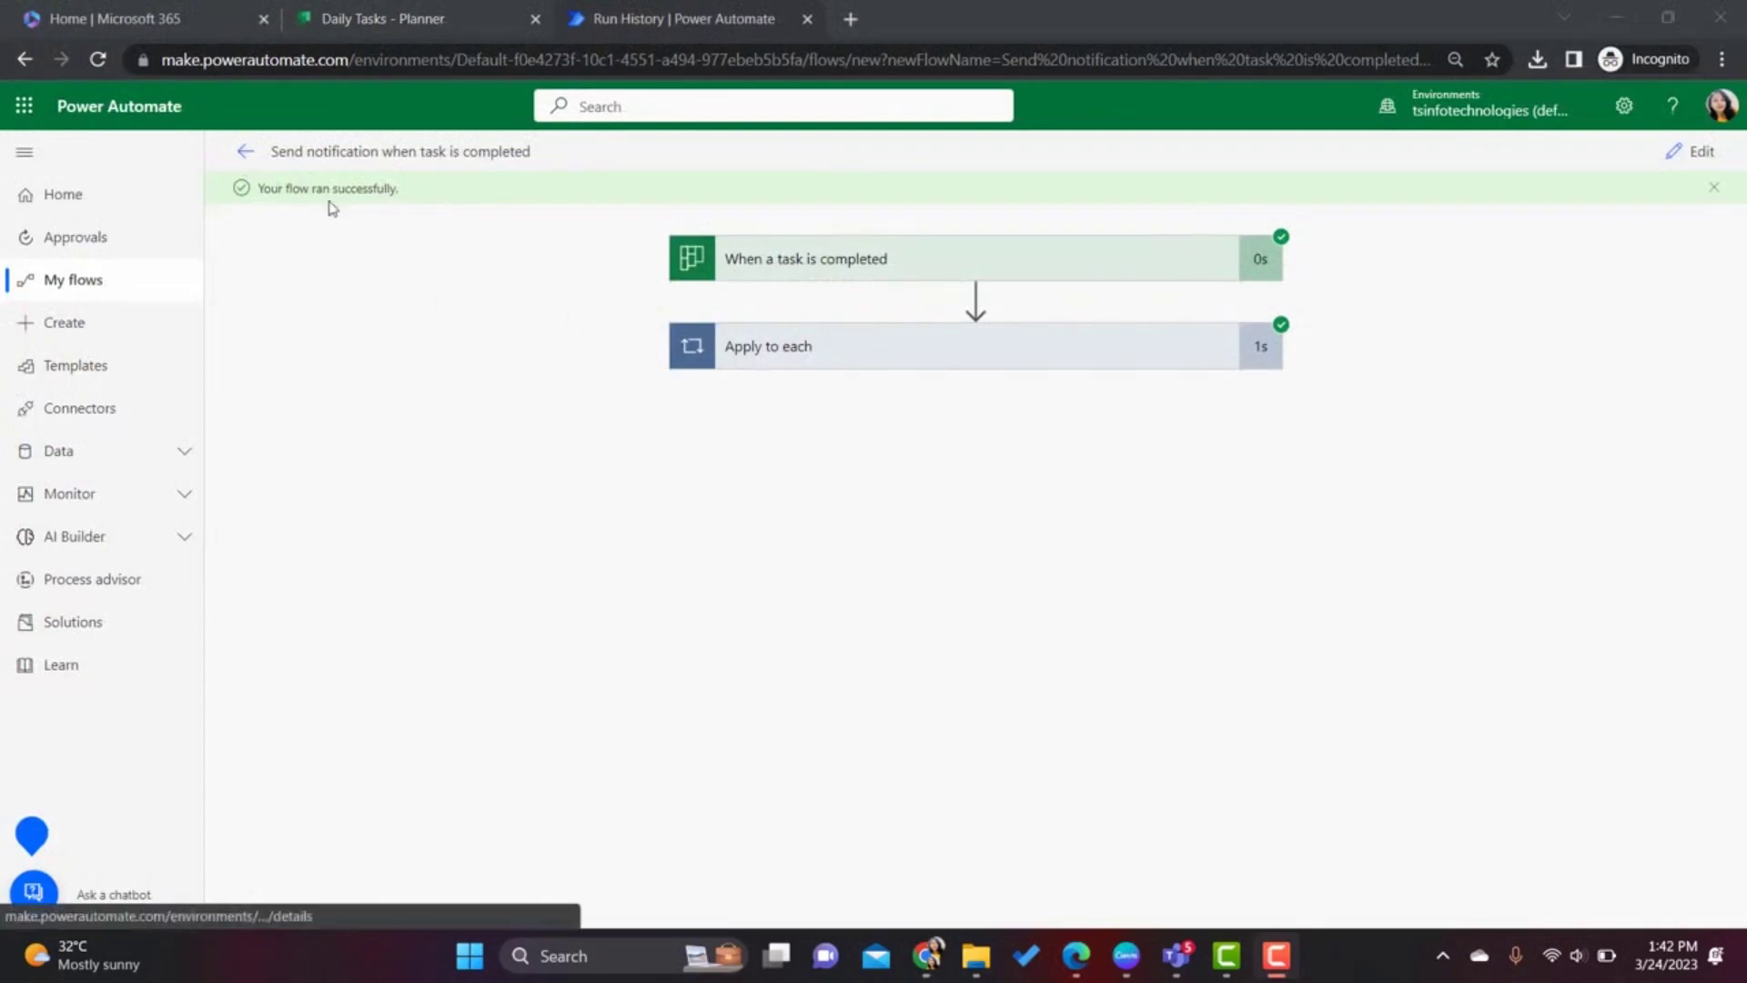
Inspect the Get user profile (V2) outputs inside Apply to each, then go to Teams
left_click(860, 353)
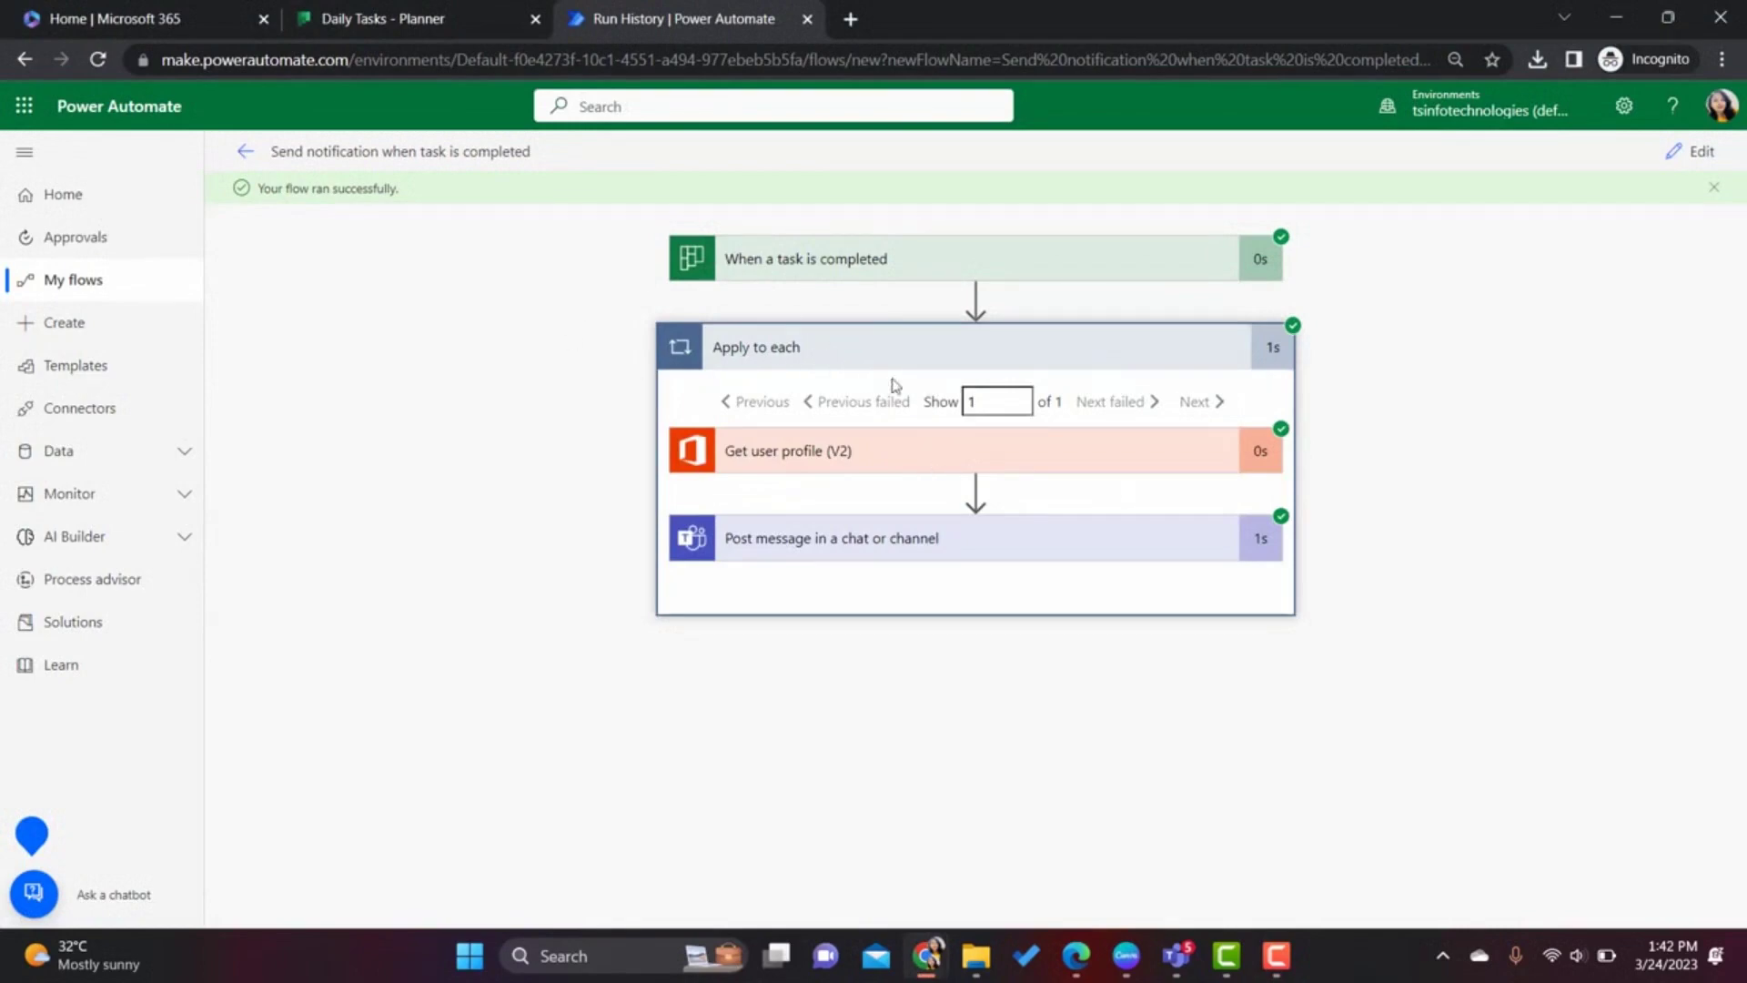
left_click(855, 454)
scroll(894, 504, "down", 4)
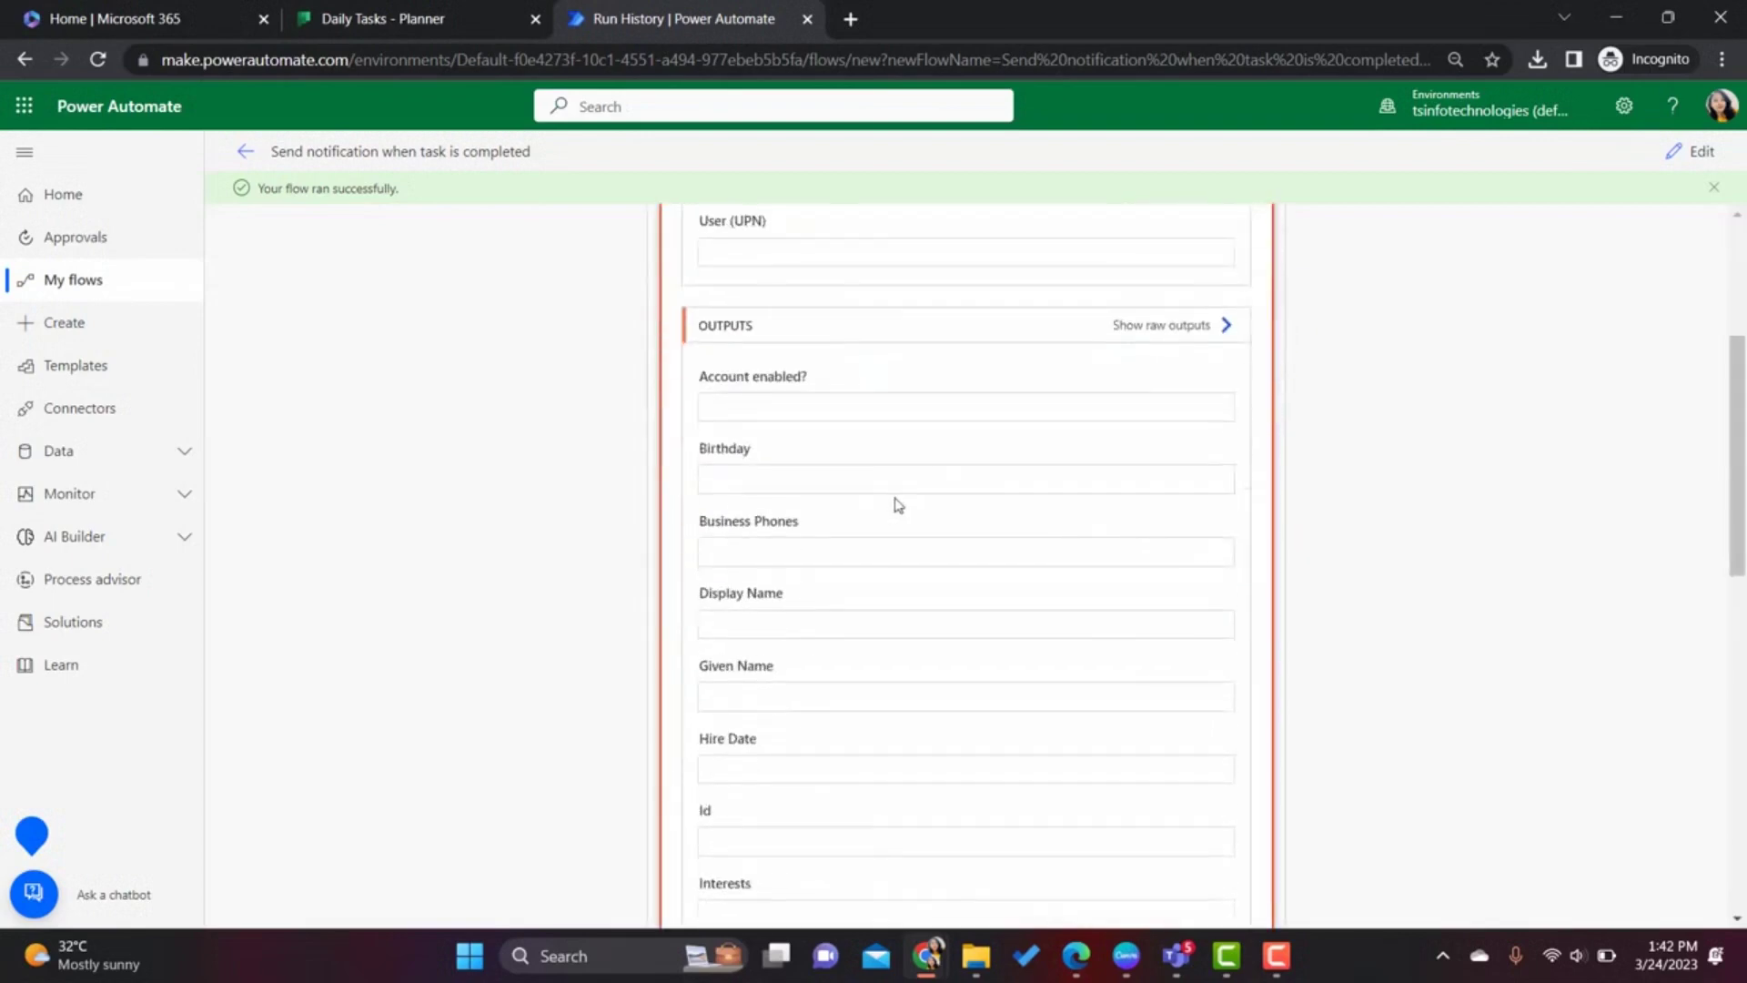
scroll(858, 546, "down", 8)
double_click(728, 591)
left_click_drag(792, 536, 990, 532)
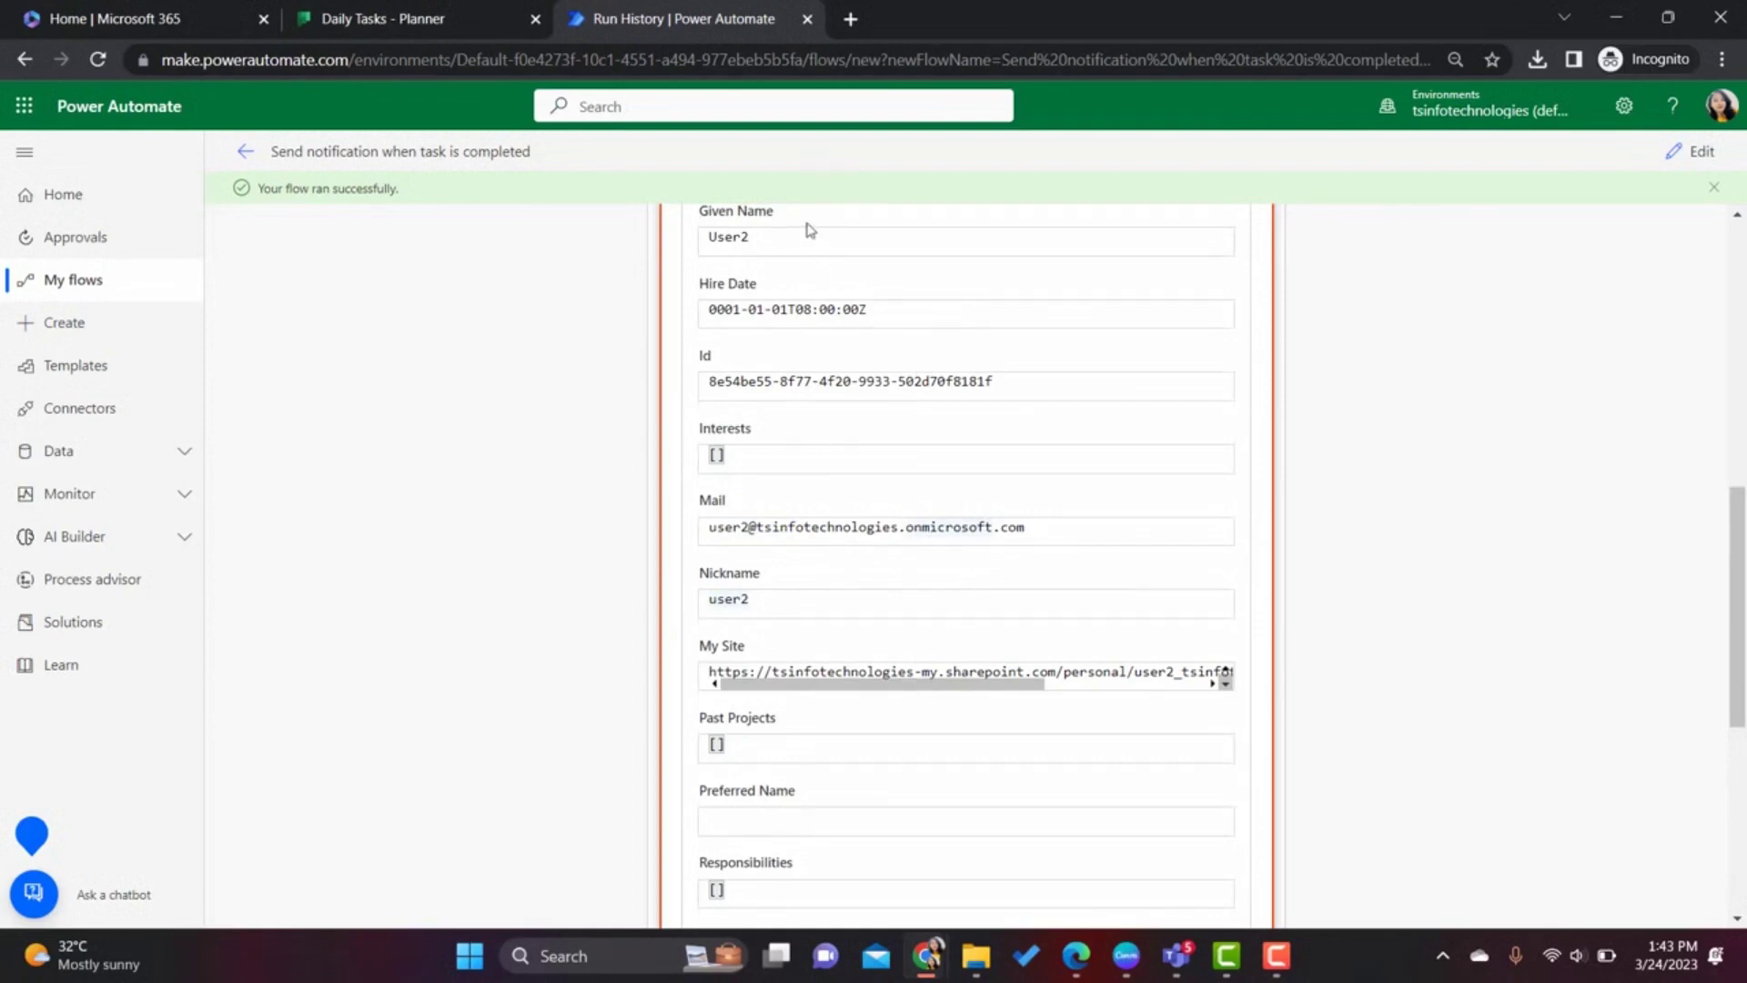
key("alt+Tab")
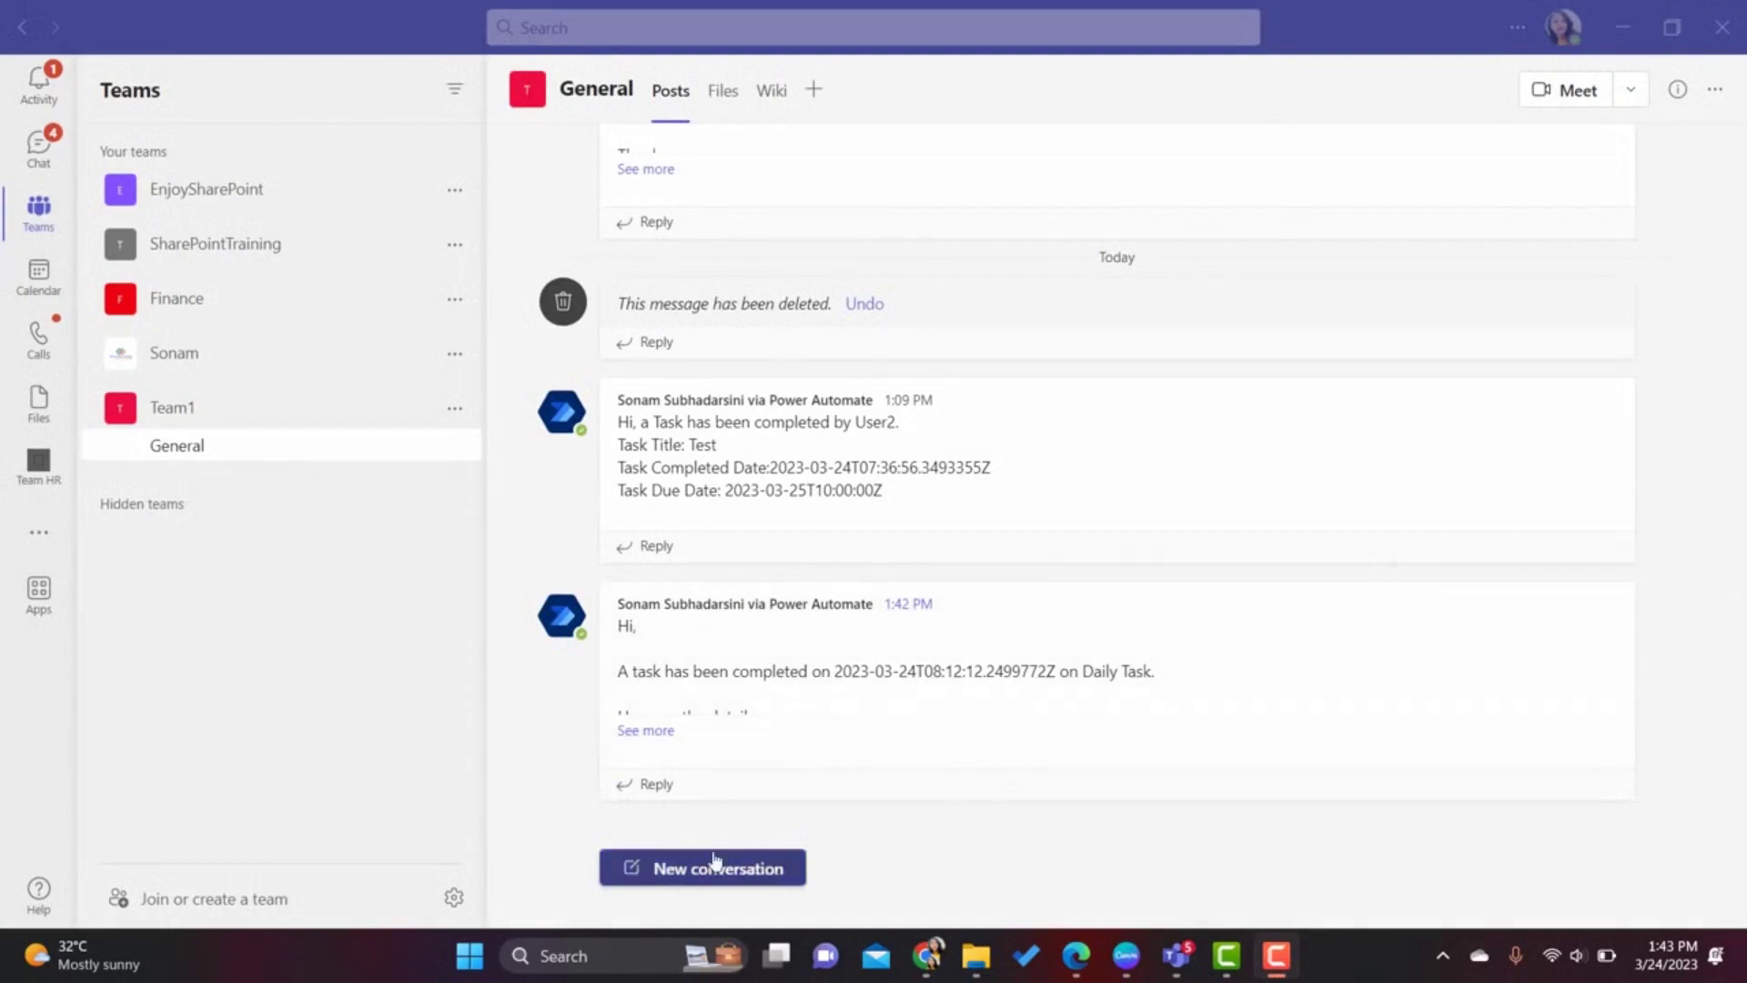
Expand the 1:42 PM post to read the task title, completer and due date 2023-03-27
left_click(645, 730)
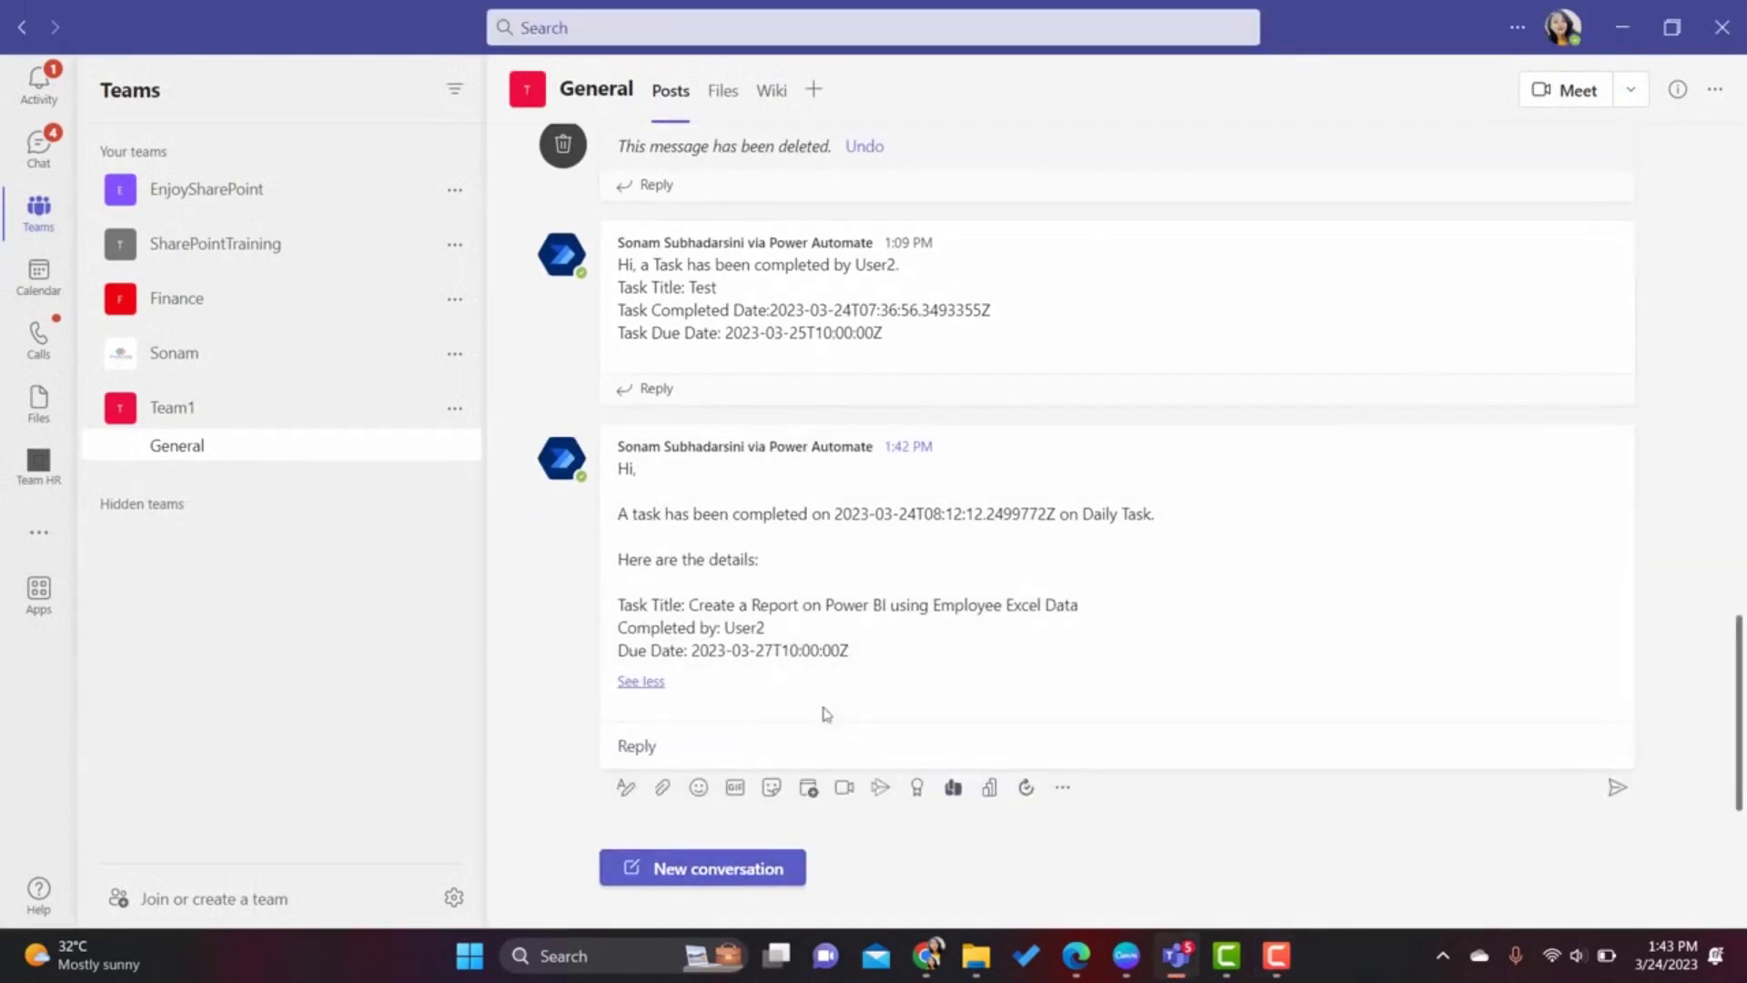
left_click_drag(872, 657, 612, 608)
left_click(882, 606)
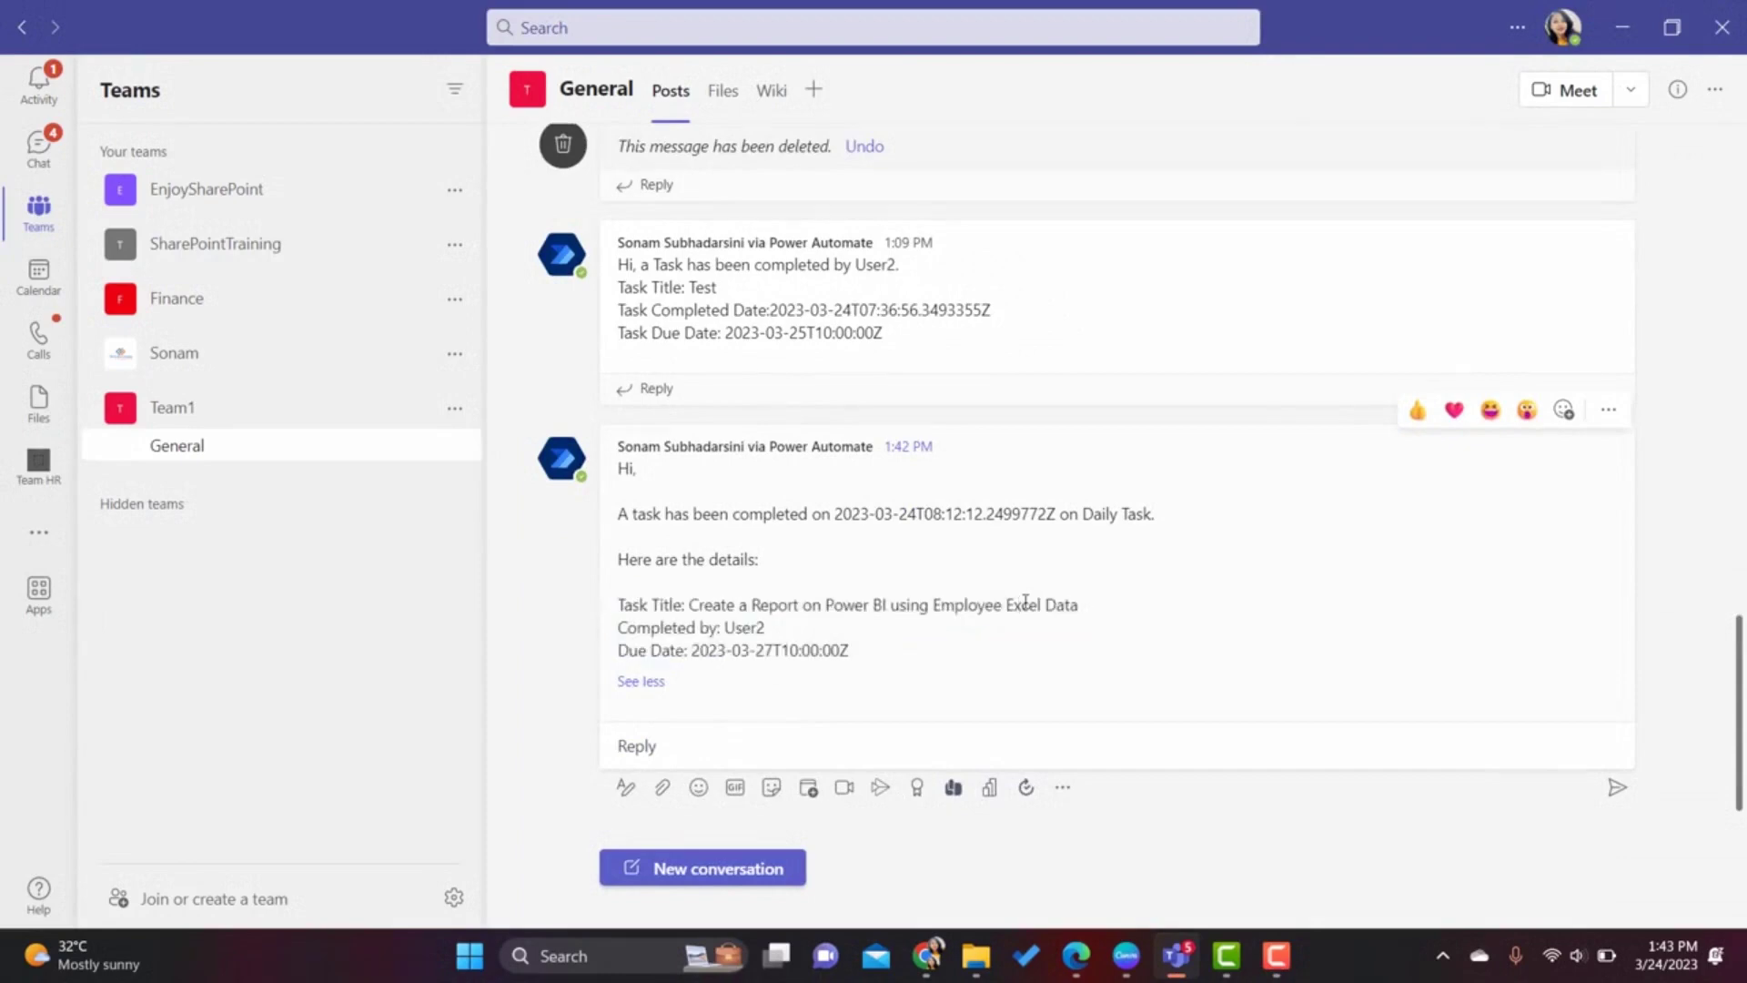